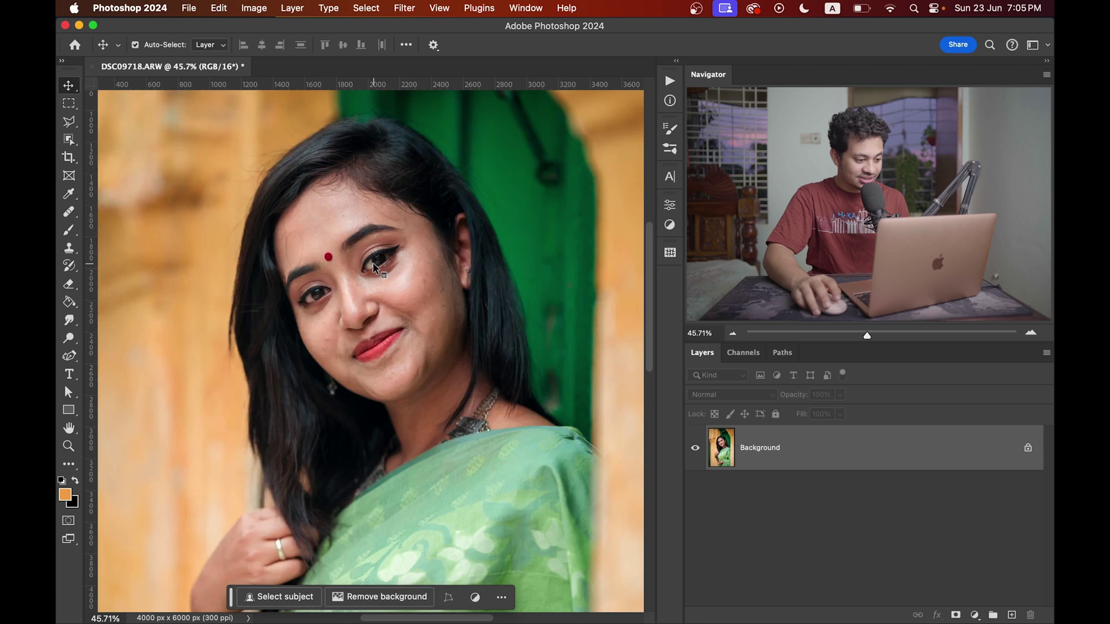
# Step: Zoom in and pan the portrait so the woman's face is centered in view
pyautogui.moveTo(424, 254); pyautogui.dragTo(429, 280)
pyautogui.scroll(2, 431, 318)
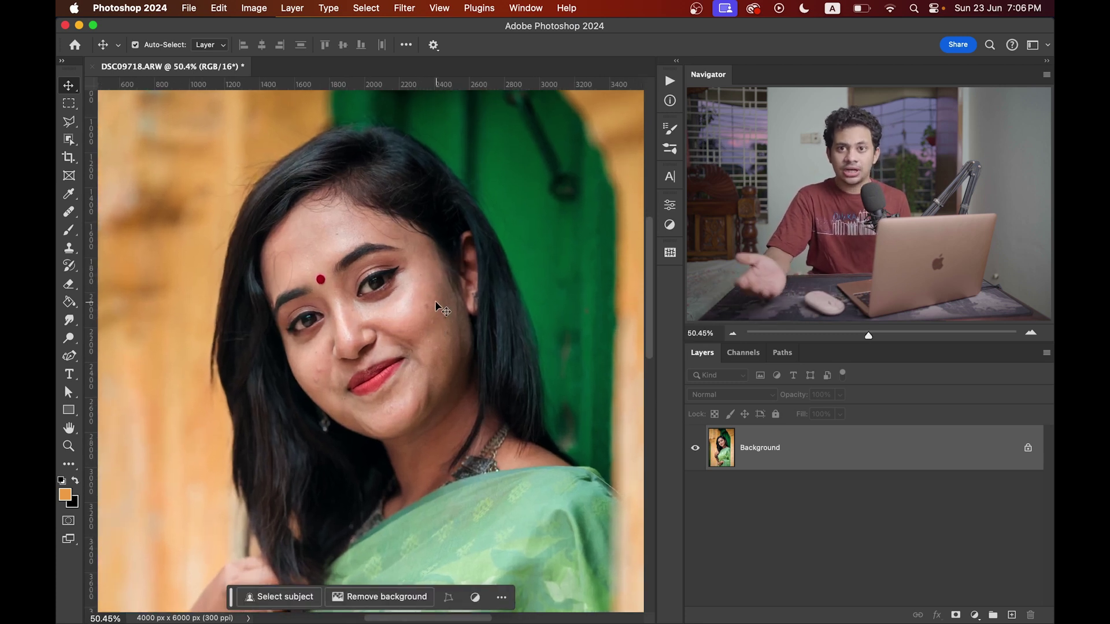
pyautogui.scroll(2, 426, 300)
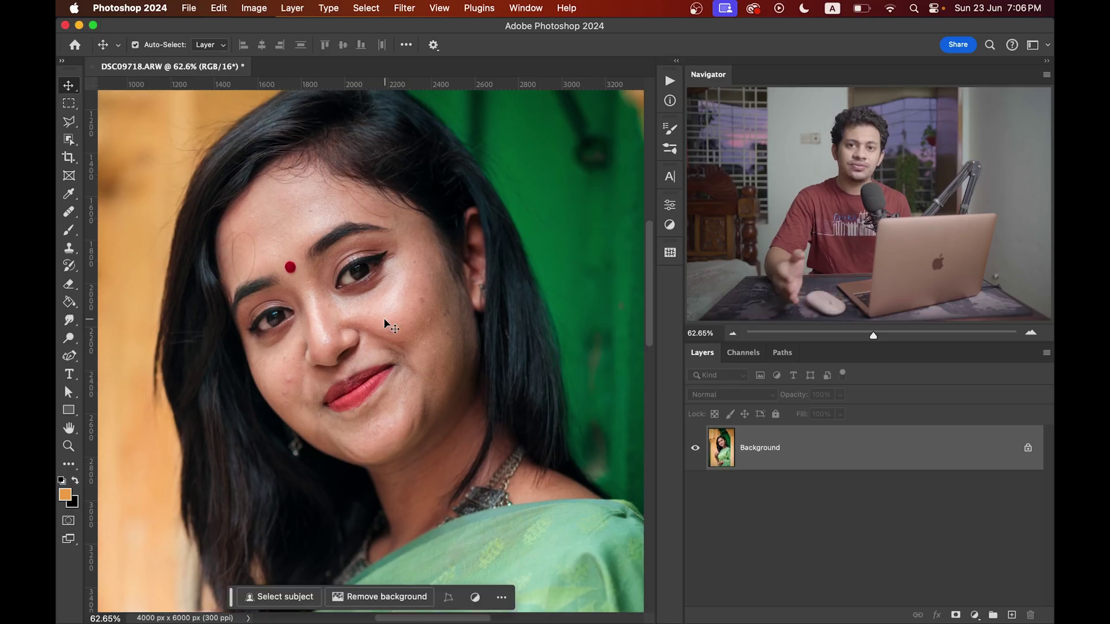
pyautogui.moveTo(415, 322); pyautogui.dragTo(420, 347)
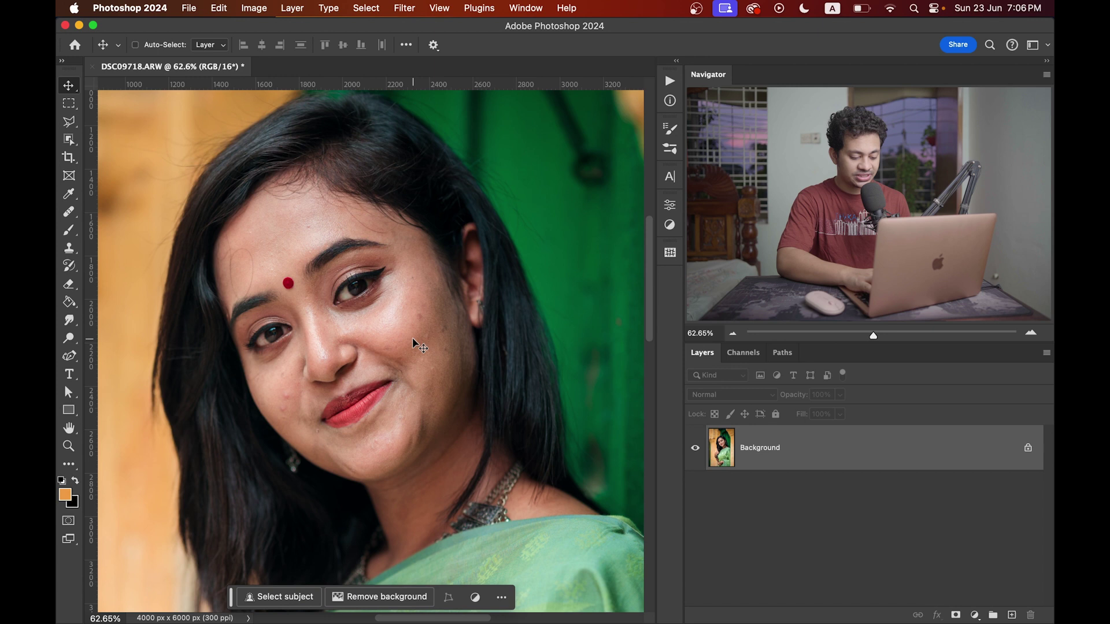
# Step: Duplicate the Background layer as Layer 1 and launch the Camera Raw Filter on it
pyautogui.press('super+j')
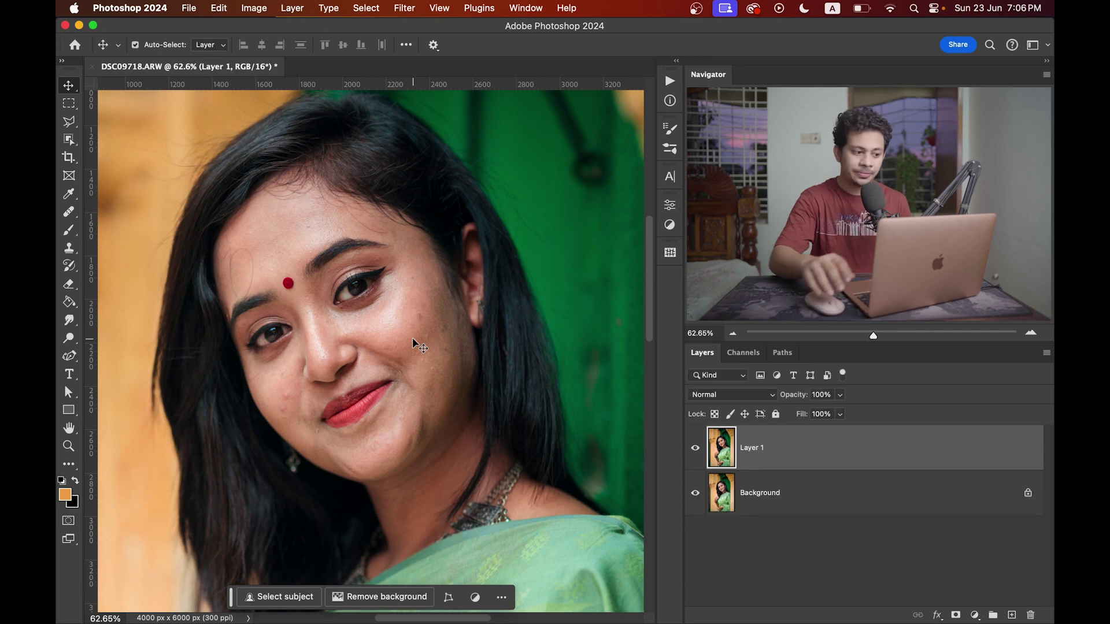
pyautogui.click(400, 13)
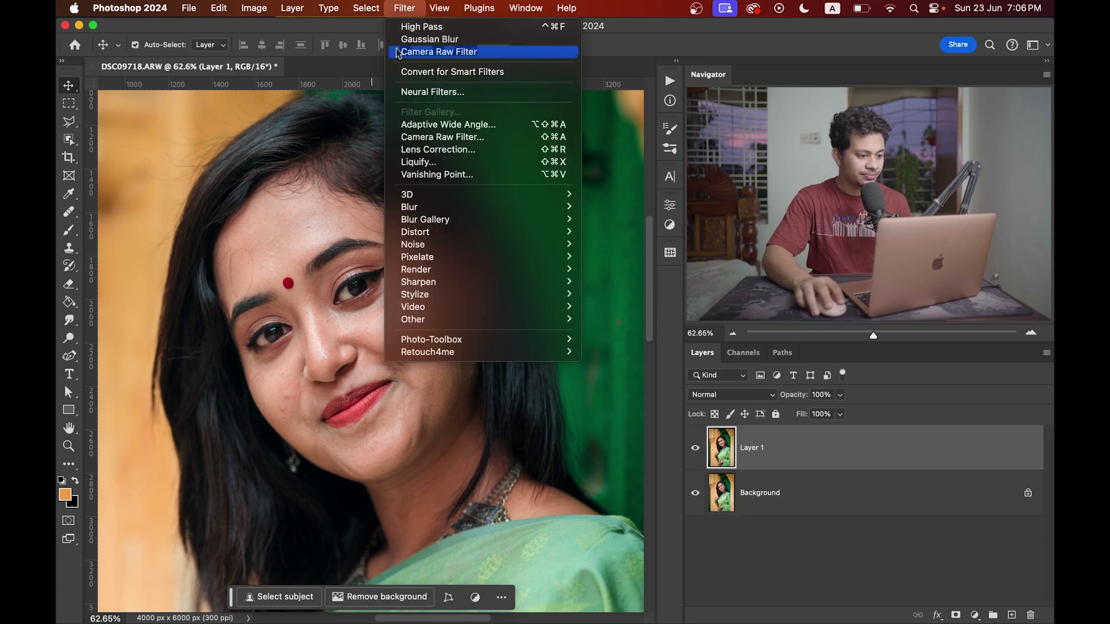
pyautogui.click(414, 139)
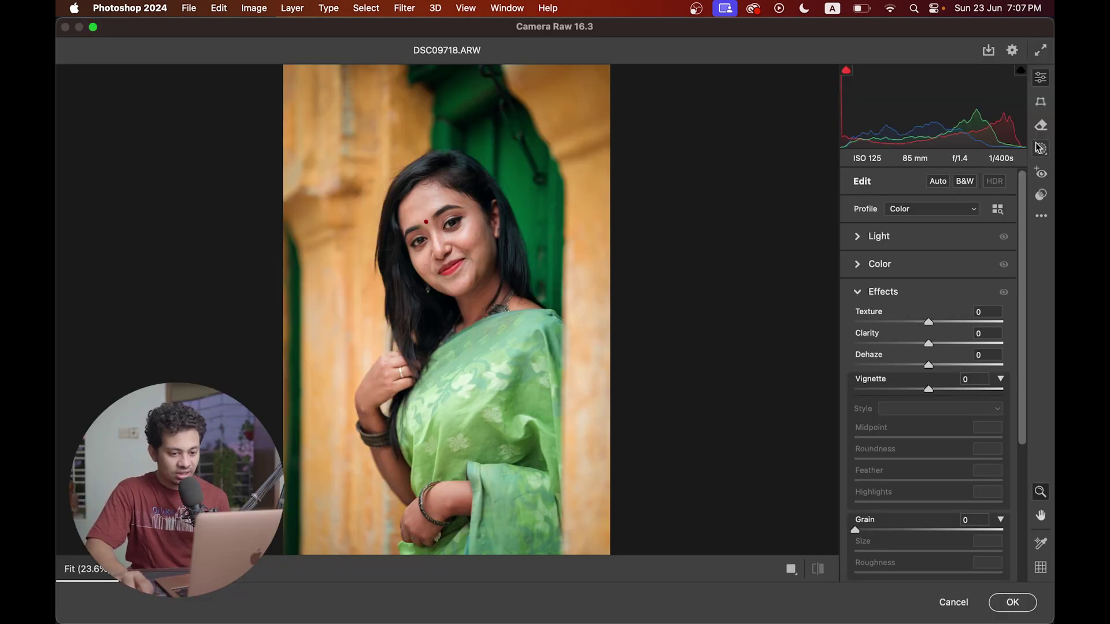
# Step: Create Mask 1 from Person 1 covering only Facial Skin and Body Skin
pyautogui.click(1040, 148)
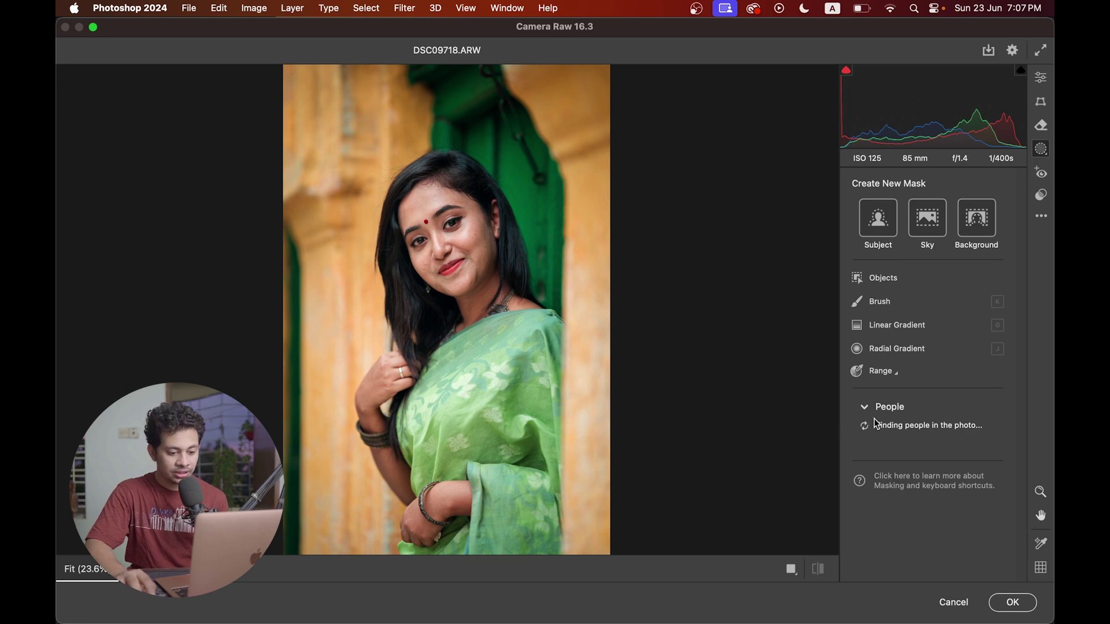
pyautogui.moveTo(886, 454)
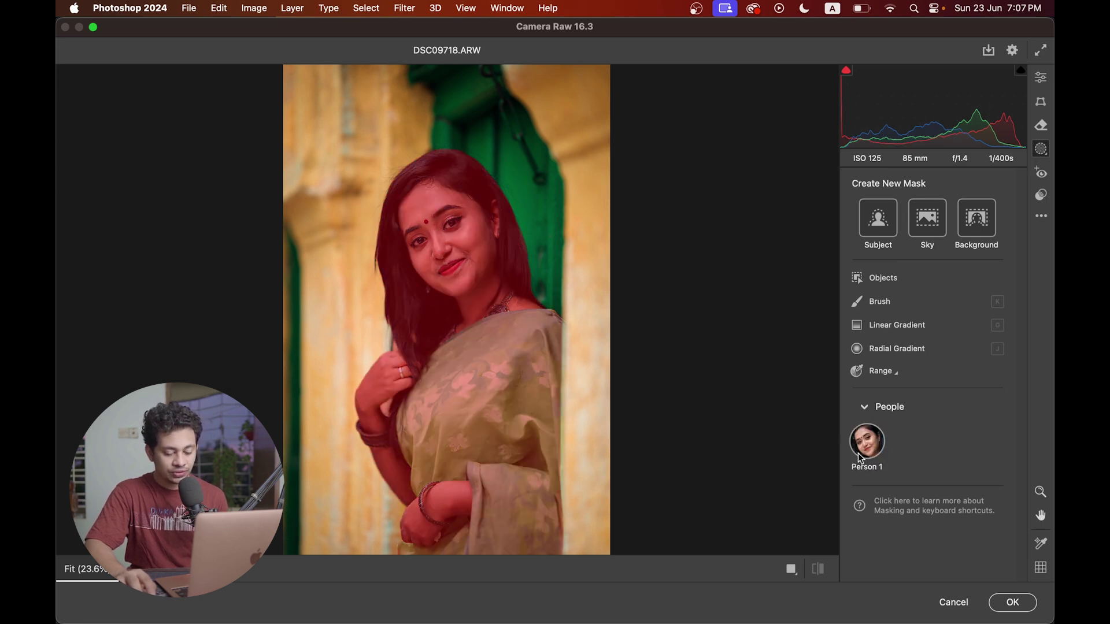
pyautogui.click(866, 449)
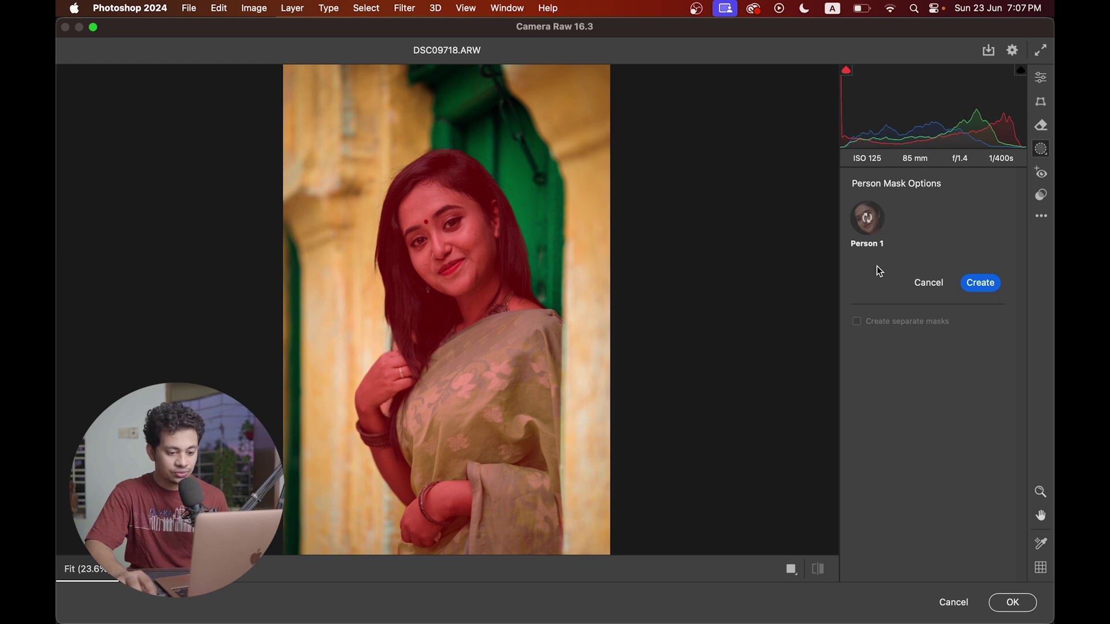
pyautogui.click(879, 311)
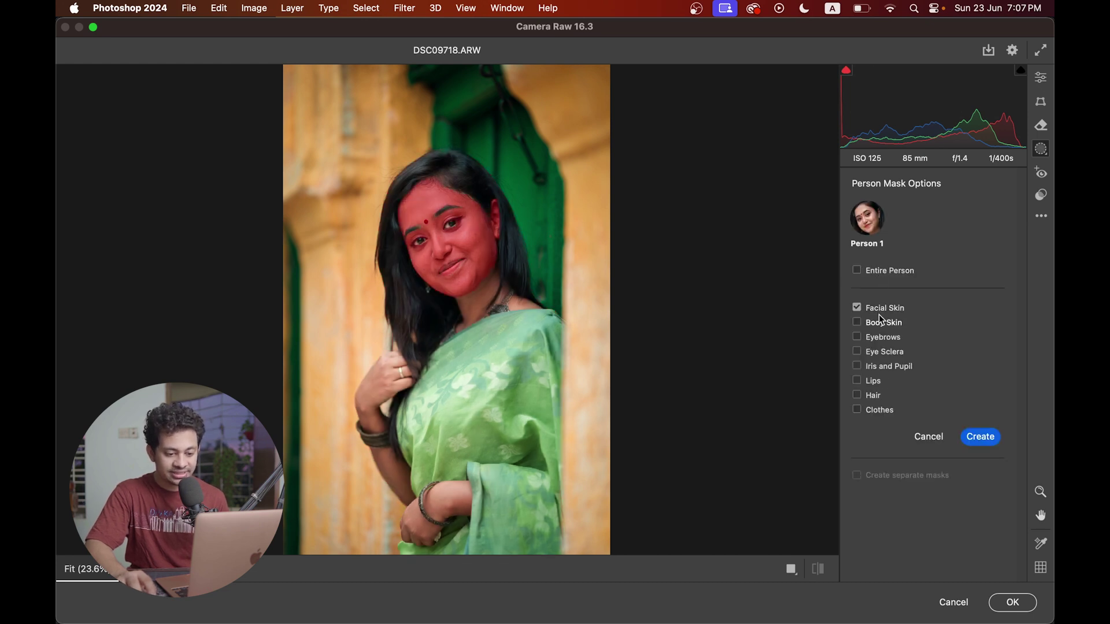
pyautogui.click(878, 319)
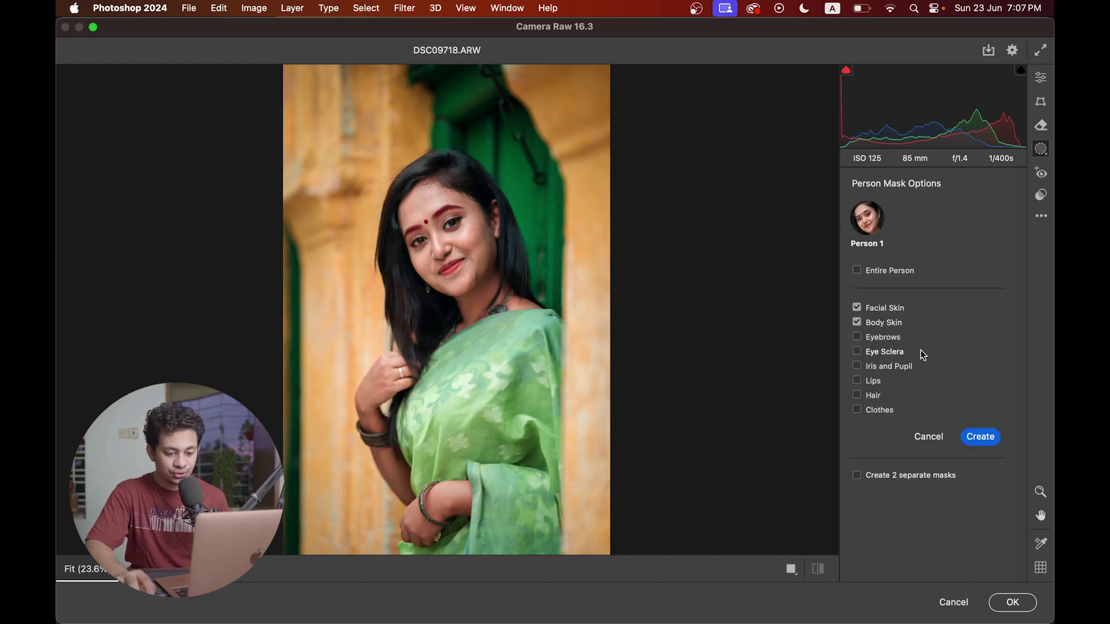
pyautogui.click(982, 437)
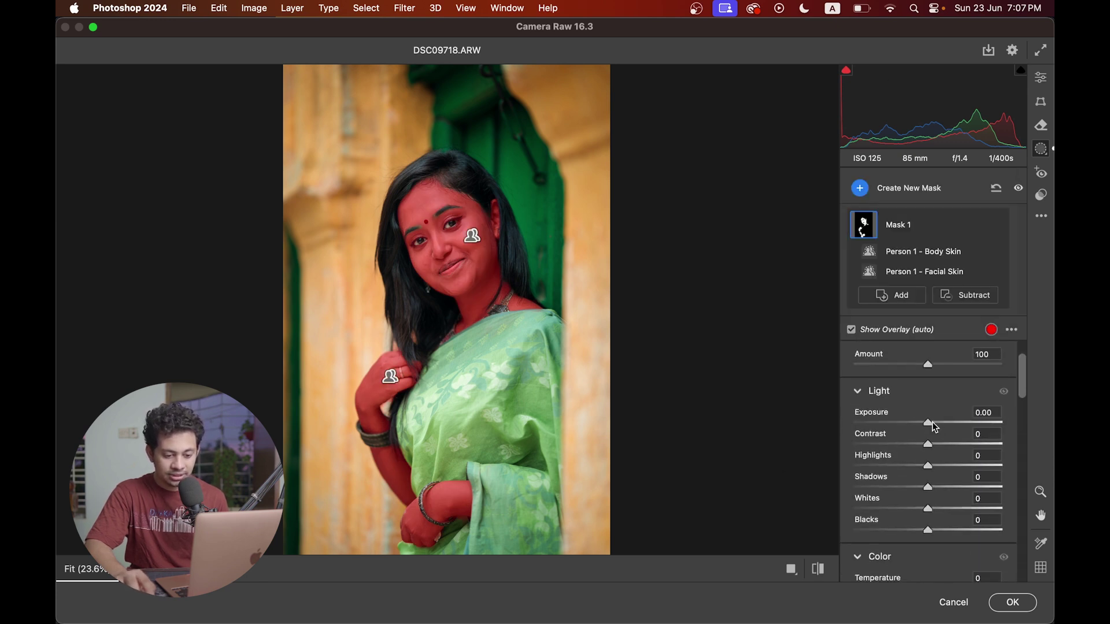
# Step: Set the masked skin's Exposure to +0.10, lift Shadows, and set Texture to +12
pyautogui.click(932, 424)
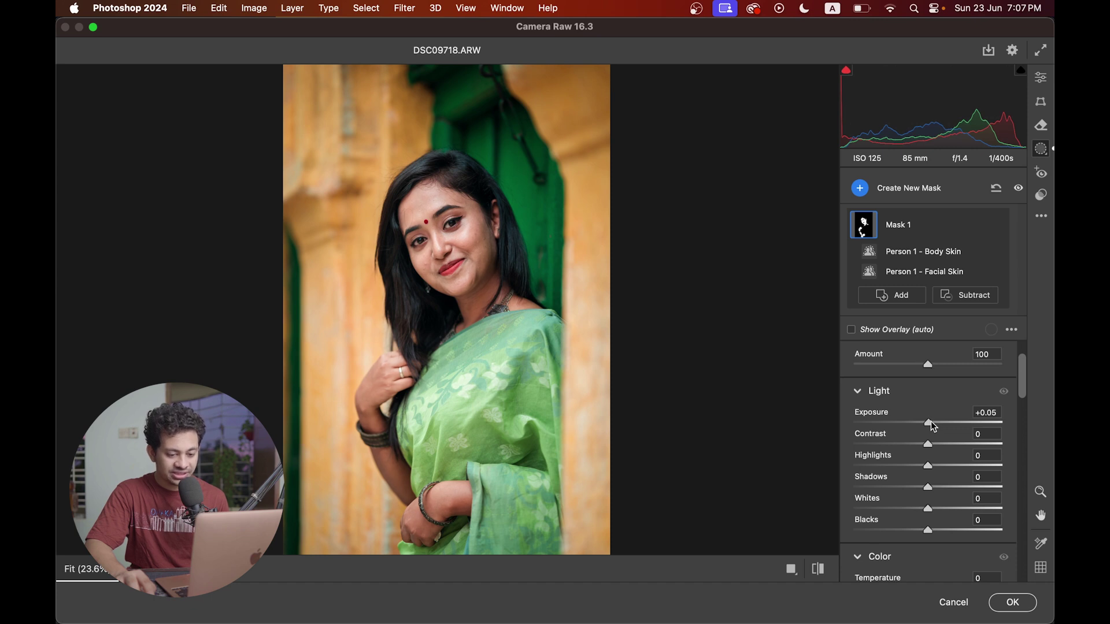
pyautogui.moveTo(931, 421); pyautogui.dragTo(933, 423)
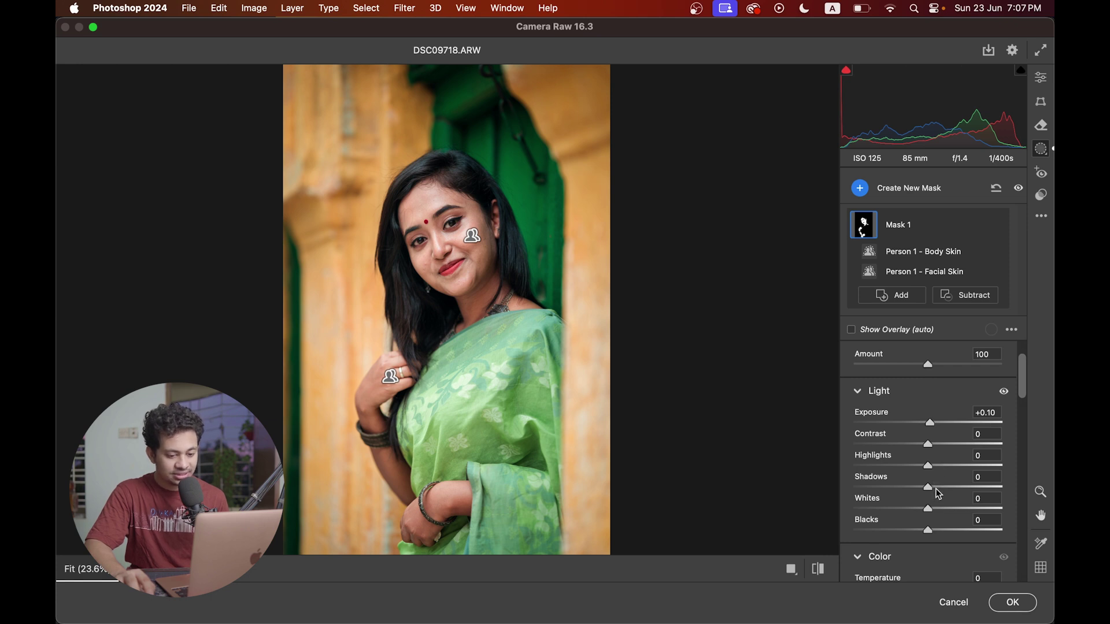
pyautogui.moveTo(938, 491); pyautogui.dragTo(942, 488)
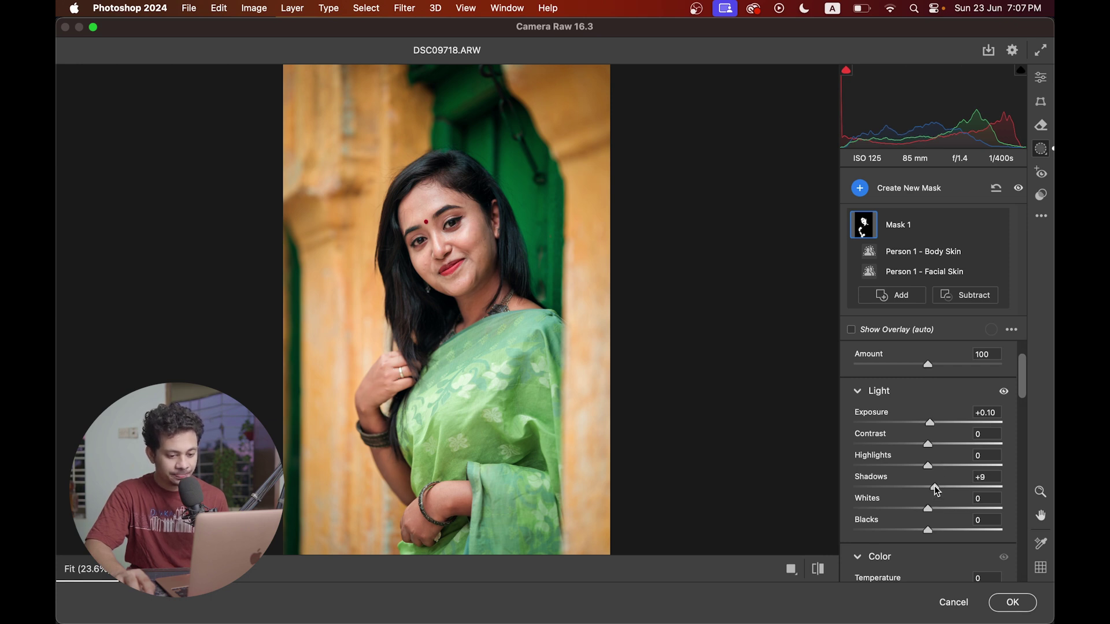
pyautogui.scroll(-10, 938, 491)
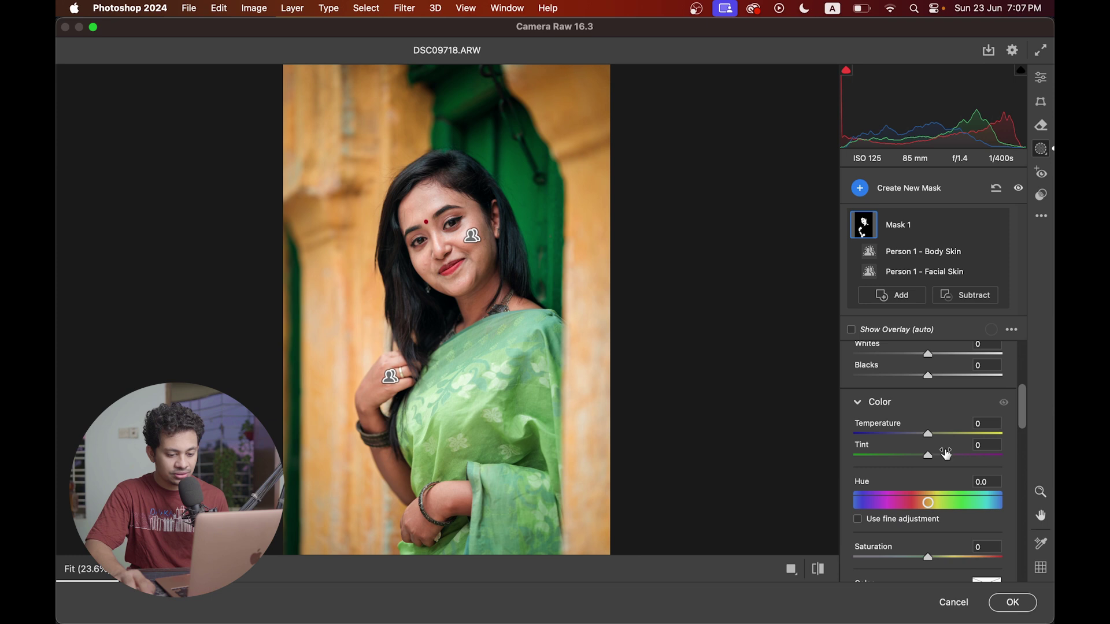
pyautogui.scroll(-3, 948, 455)
pyautogui.moveTo(1029, 432); pyautogui.dragTo(1027, 469)
pyautogui.moveTo(928, 489); pyautogui.dragTo(934, 492)
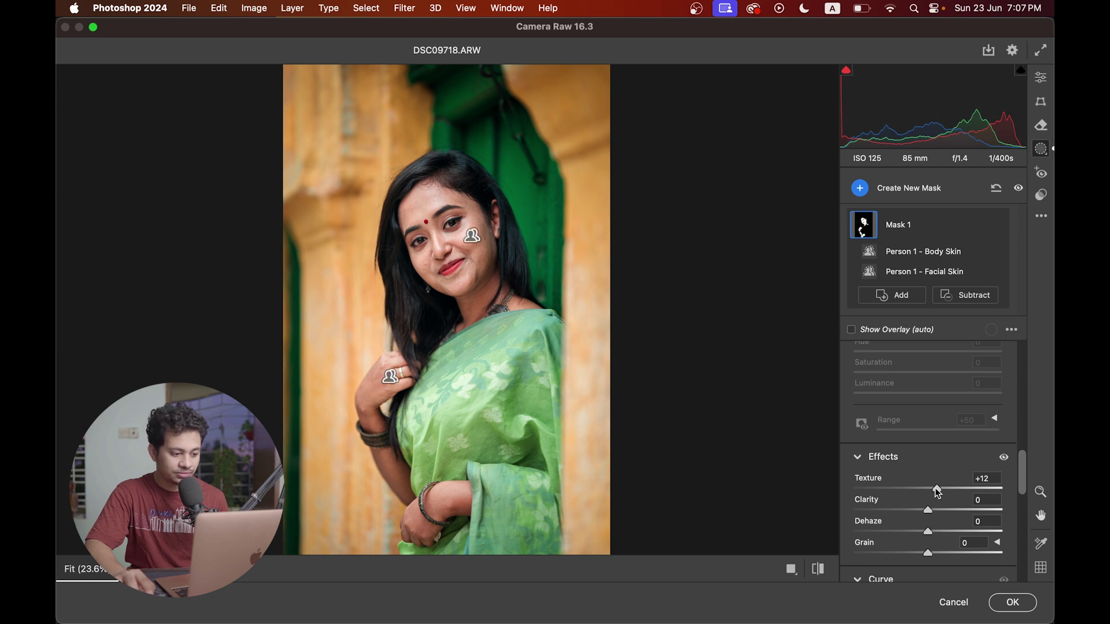
pyautogui.scroll(2, 1018, 476)
pyautogui.scroll(5, 1021, 467)
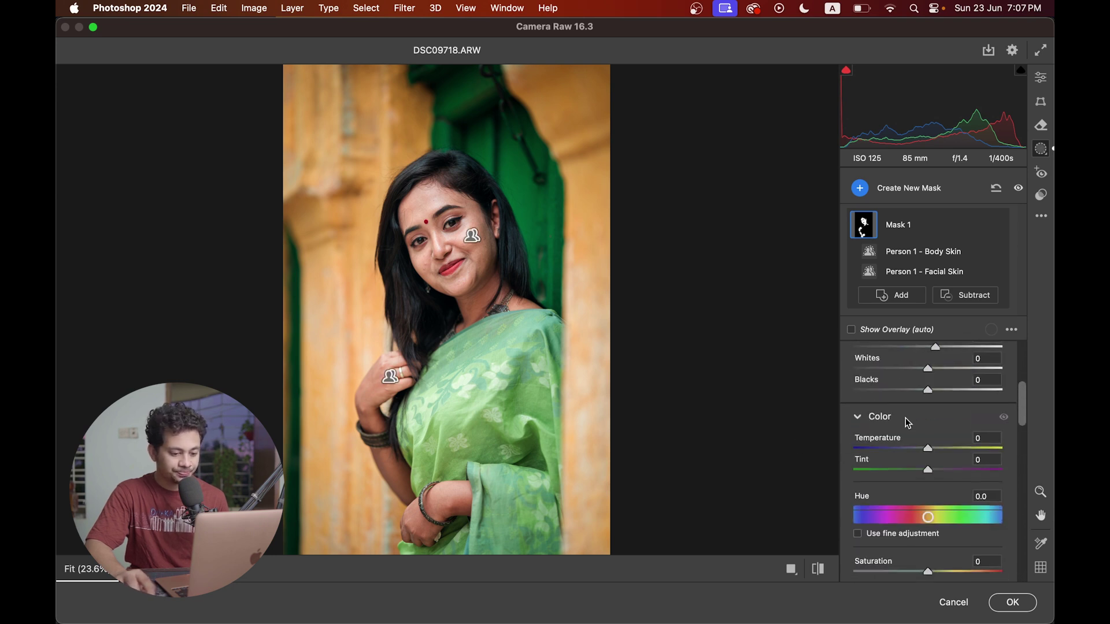
# Step: Compare the before and after views, then apply the Camera Raw adjustments
pyautogui.click(819, 575)
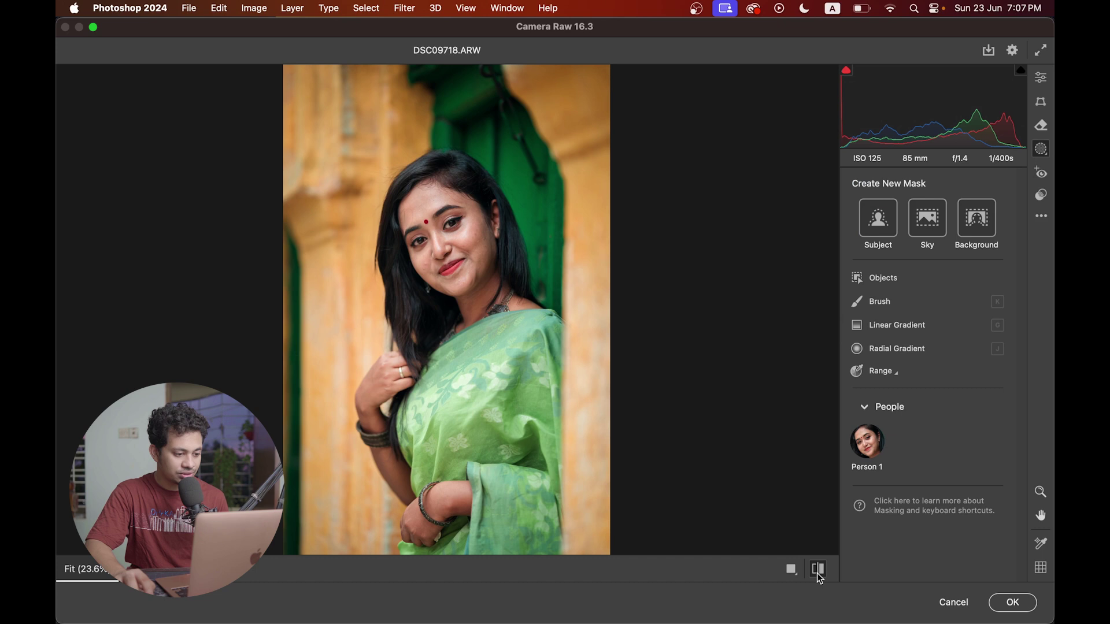
pyautogui.click(819, 569)
pyautogui.click(819, 570)
pyautogui.click(818, 570)
pyautogui.scroll(2, 798, 435)
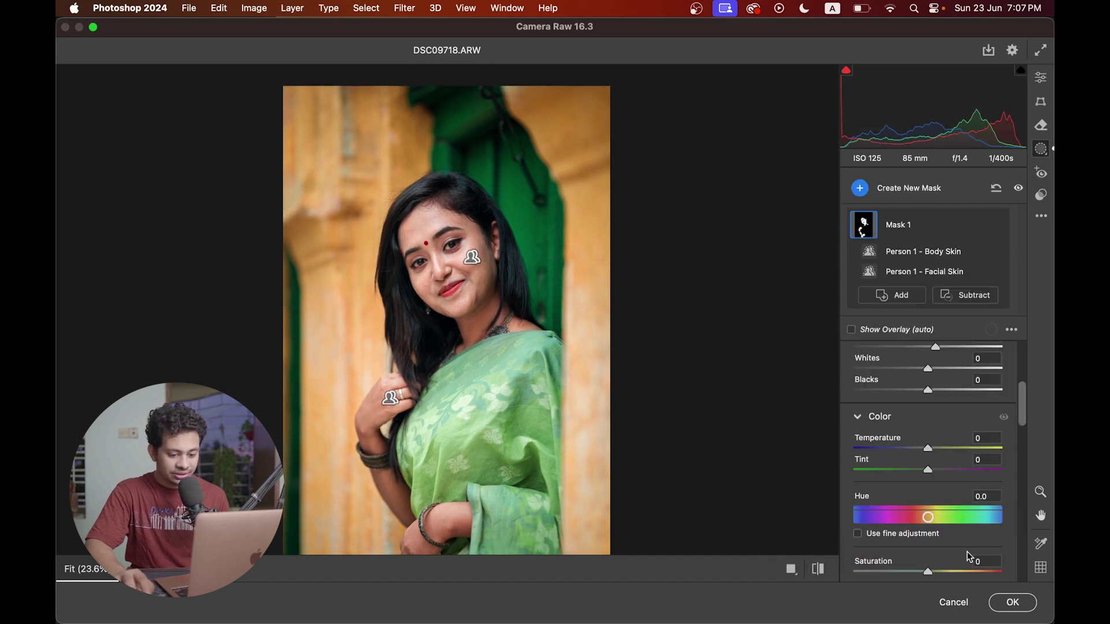
pyautogui.click(1013, 603)
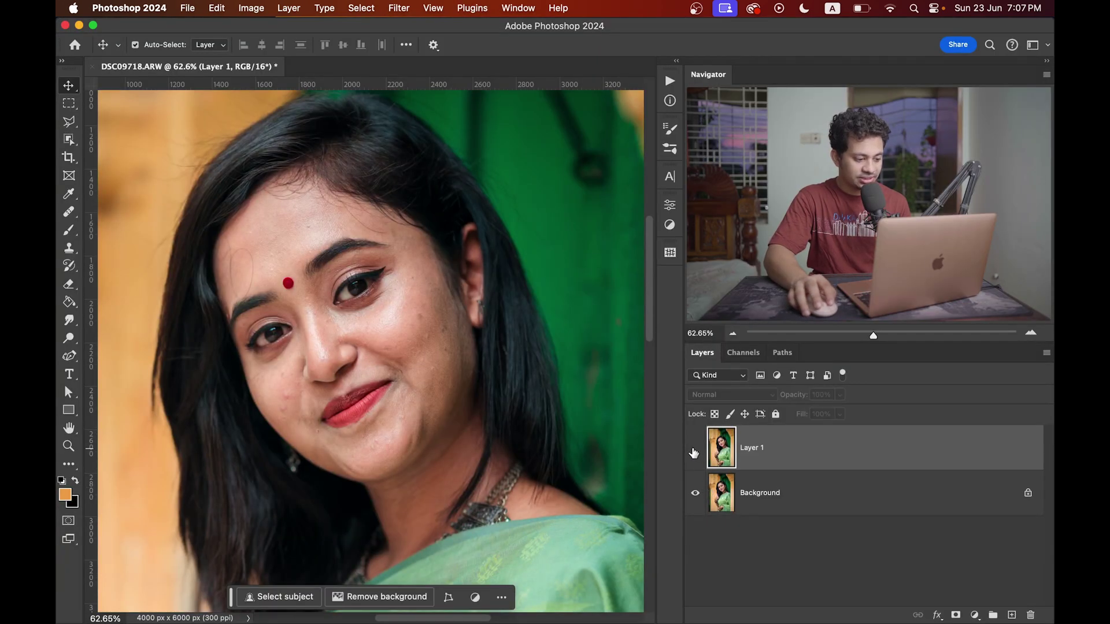
# Step: Toggle Layer 1's visibility to compare, then rename it 'Exposure'
pyautogui.click(695, 449)
pyautogui.click(695, 449)
pyautogui.doubleClick(760, 449)
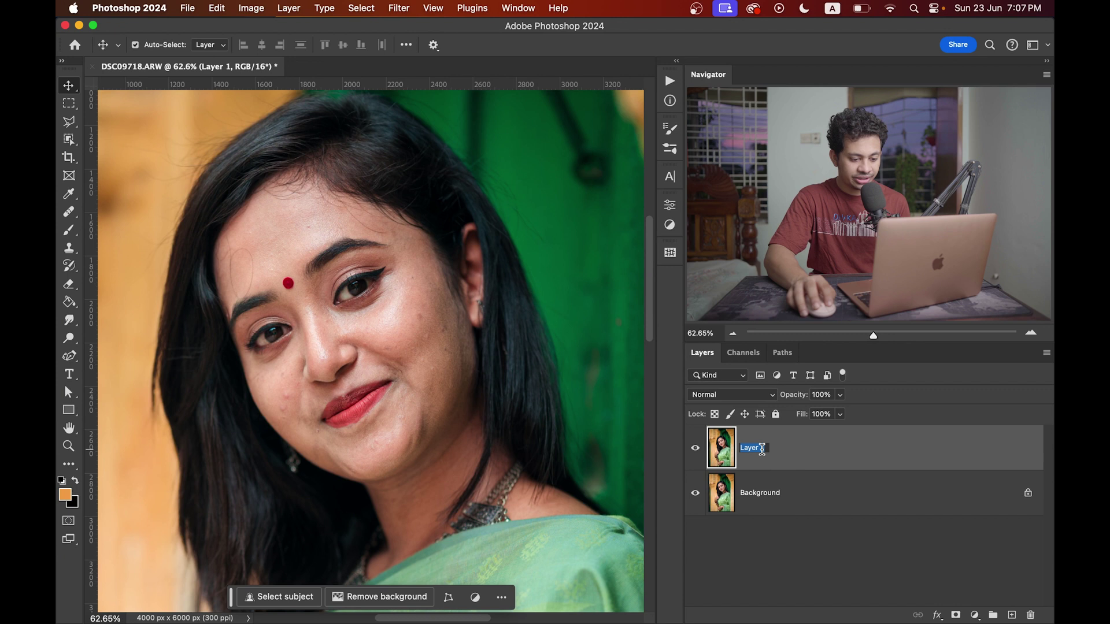
pyautogui.write('Exposure')
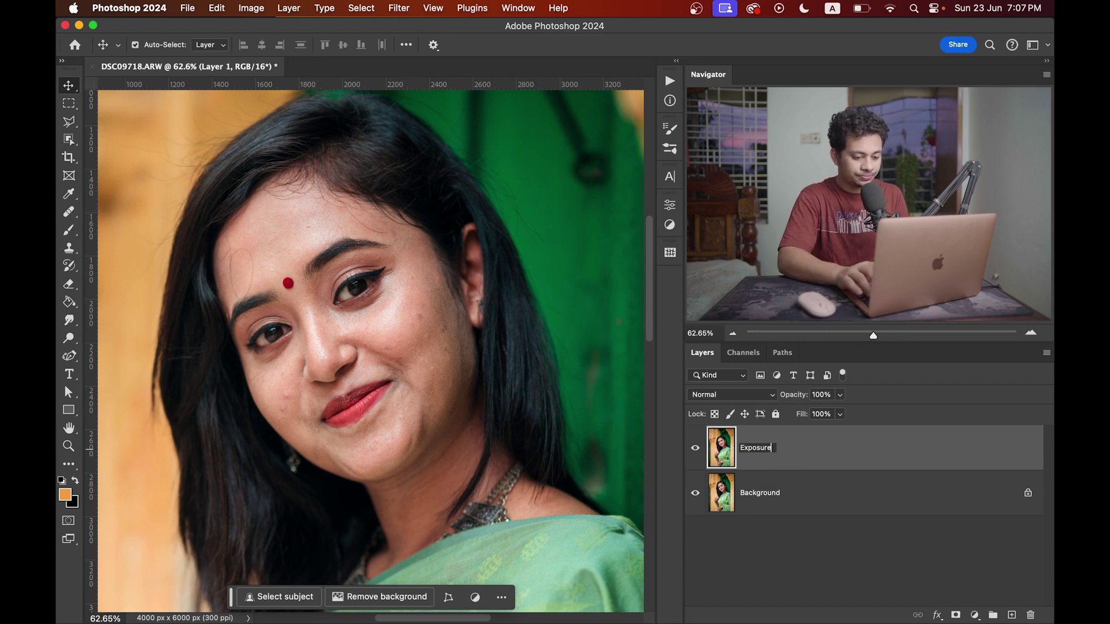
pyautogui.press('Return')
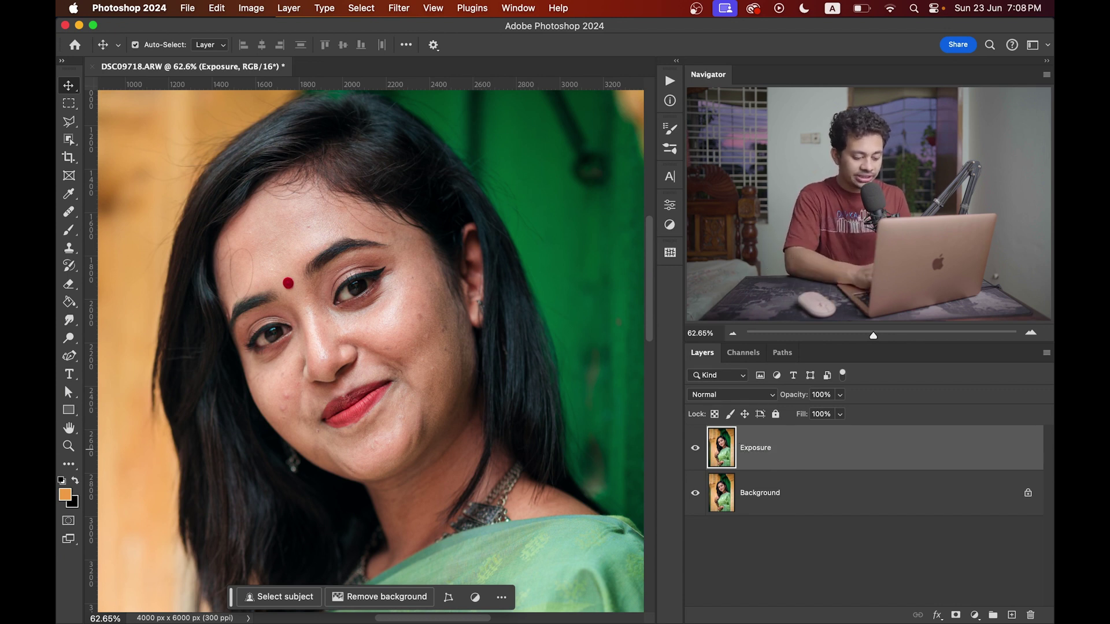
# Step: Duplicate the Exposure layer and name the copy 'Blemishes'
pyautogui.press('super+j')
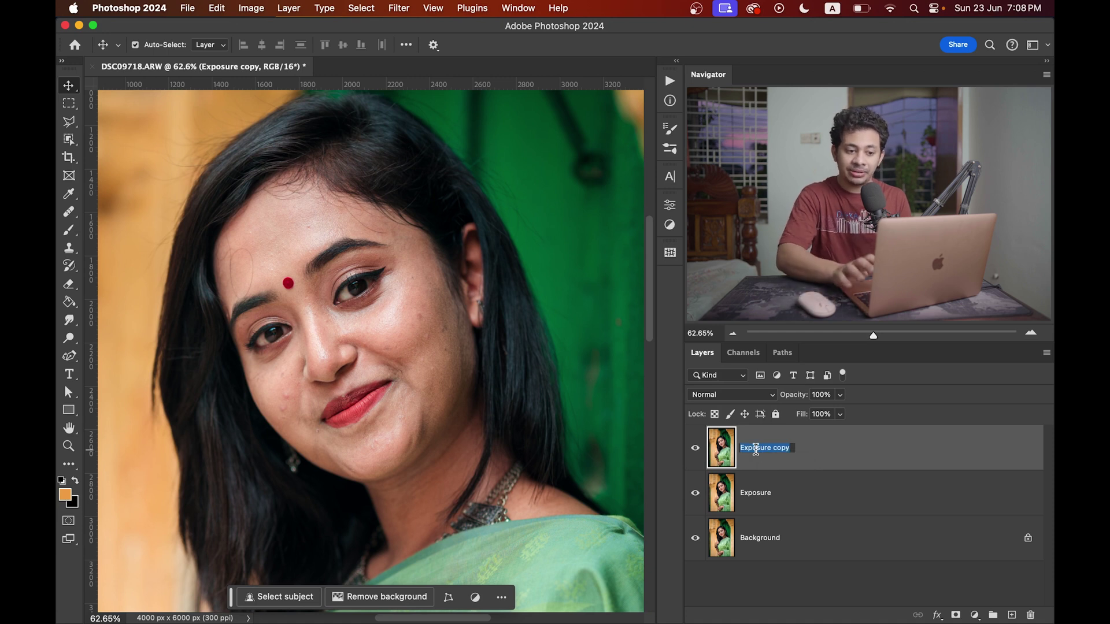
pyautogui.write('Bl')
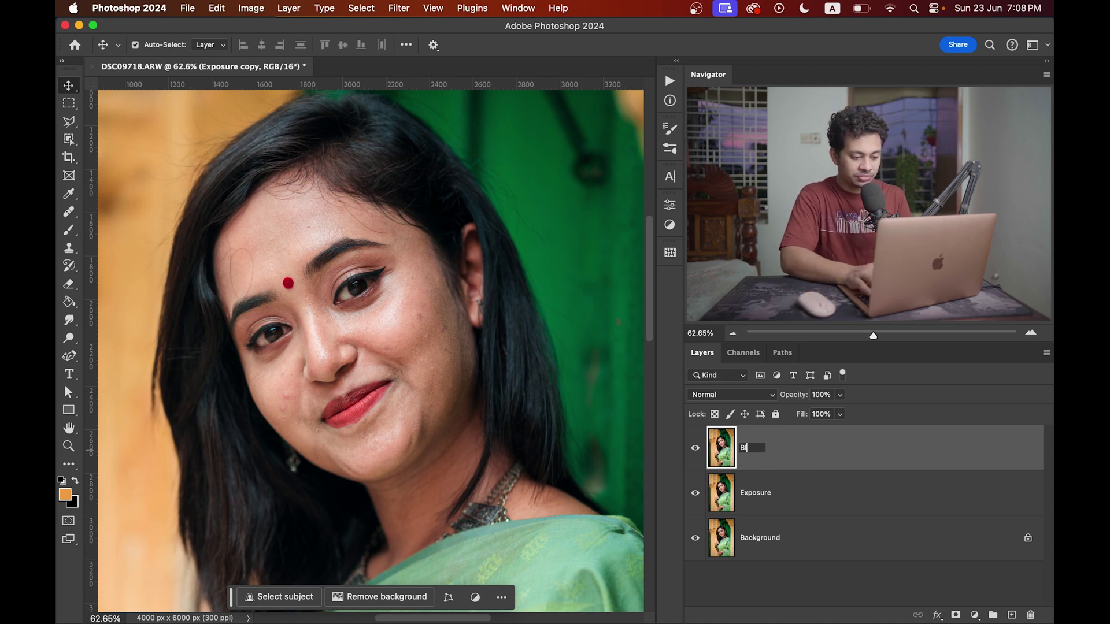
pyautogui.write('emishes')
pyautogui.press('Return')
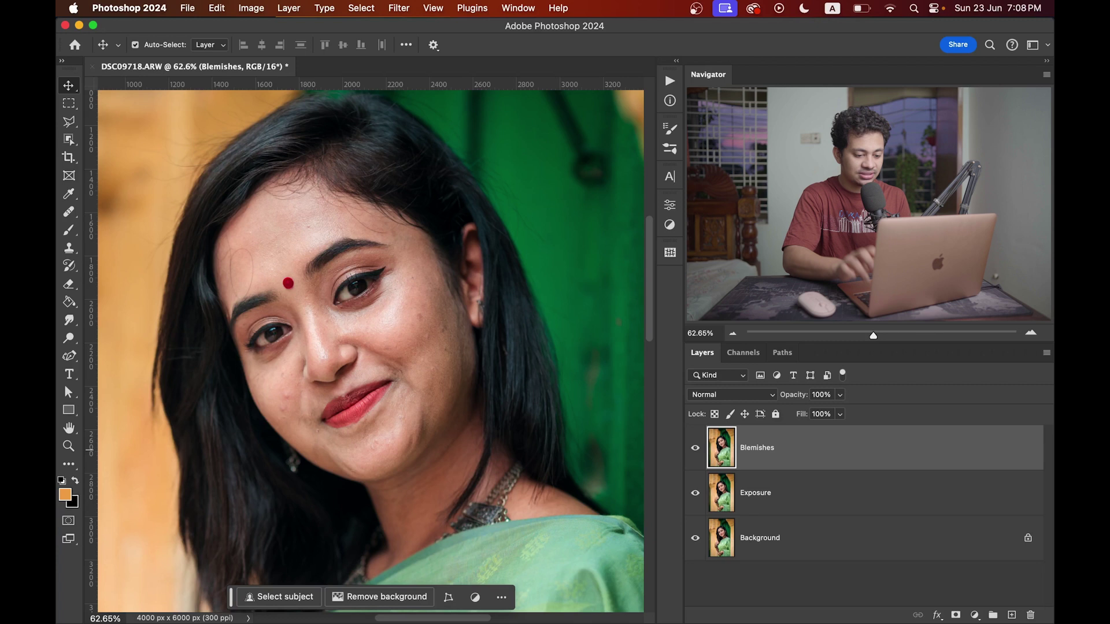
# Step: Select the Healing Brush Tool and set its size to 68 px
pyautogui.press('j')
pyautogui.hotkey('shift', 'j')
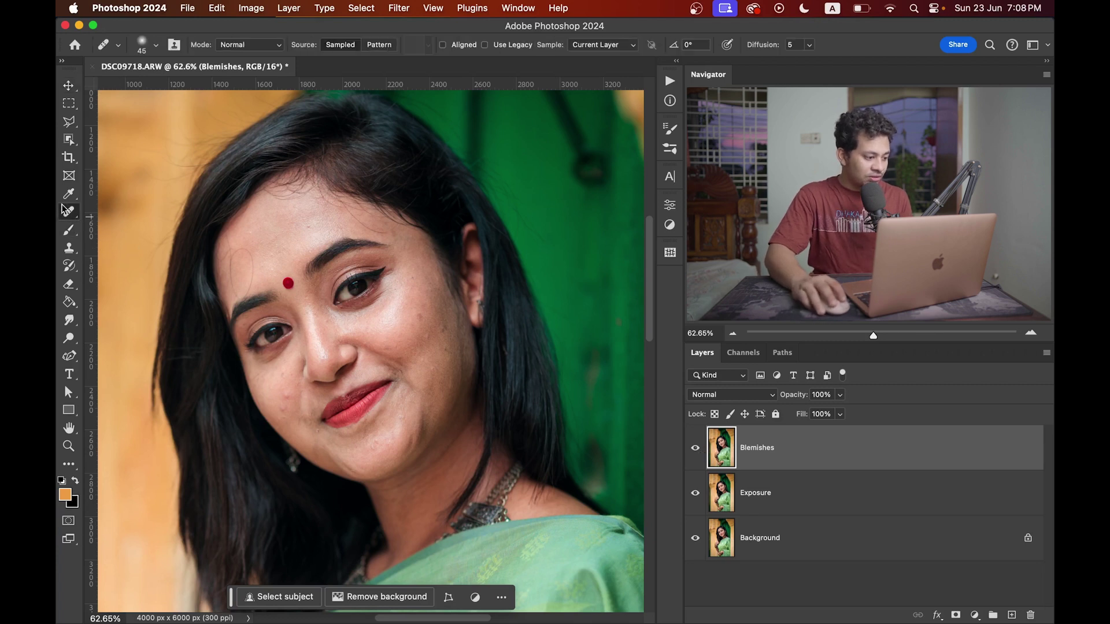
pyautogui.scroll(-1, 348, 328)
pyautogui.rightClick(69, 212)
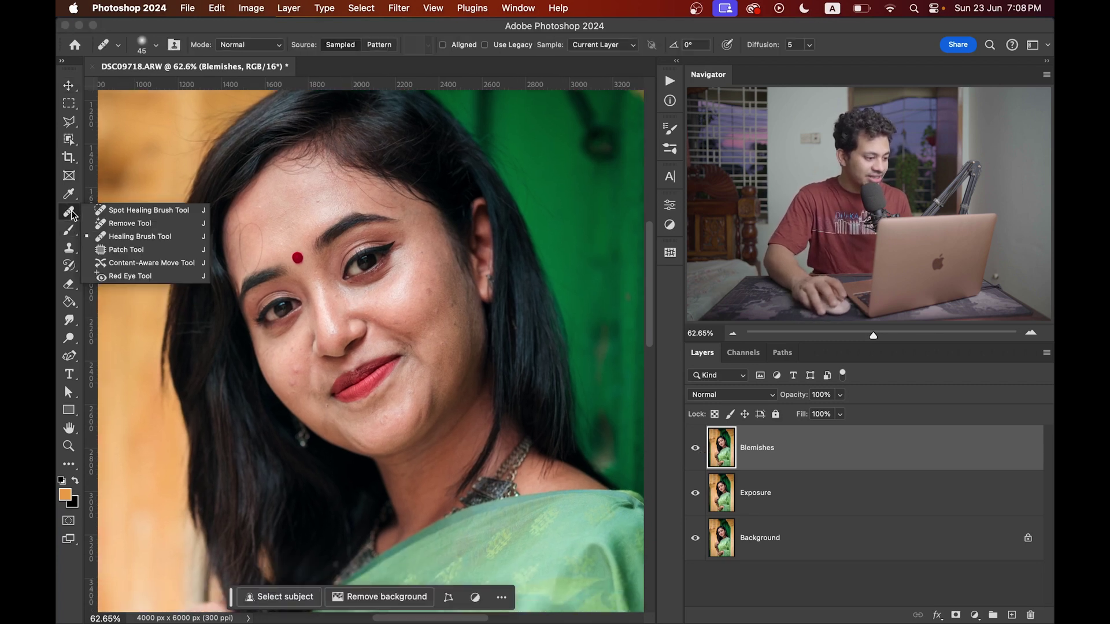
pyautogui.click(148, 238)
pyautogui.scroll(3, 412, 306)
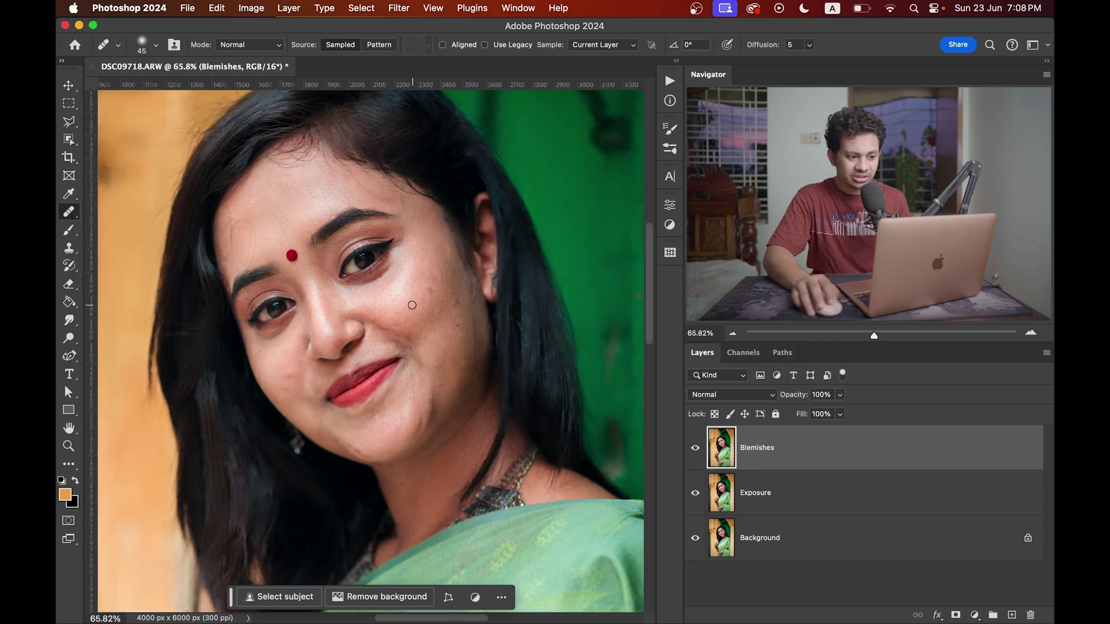
pyautogui.moveTo(412, 306); pyautogui.dragTo(417, 304)
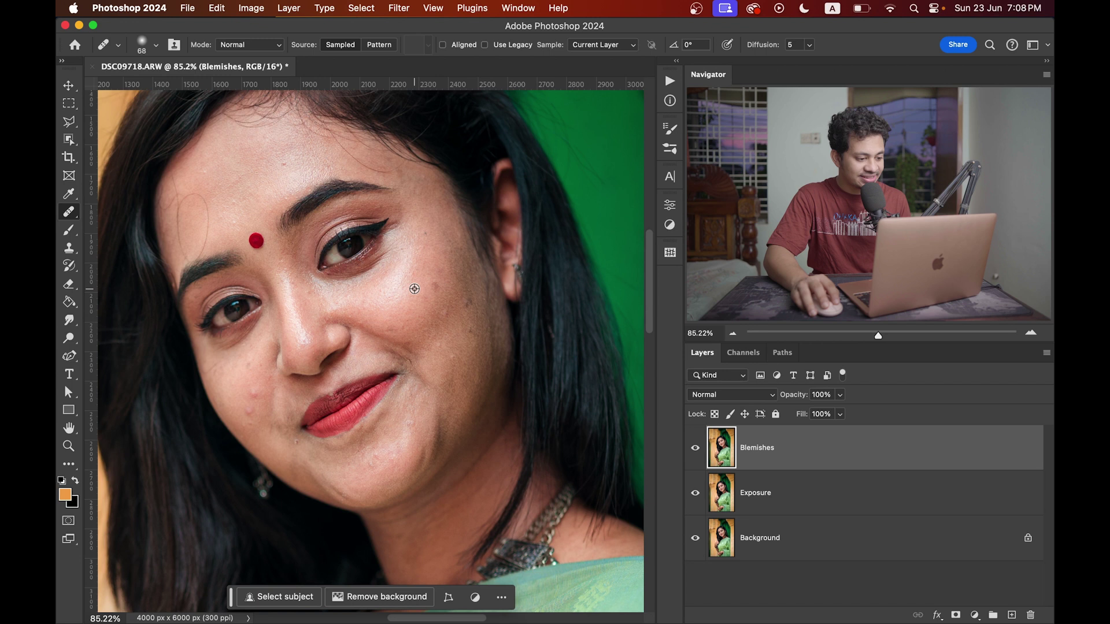
# Step: Heal five blemish spots on the cheek
pyautogui.click(434, 286)
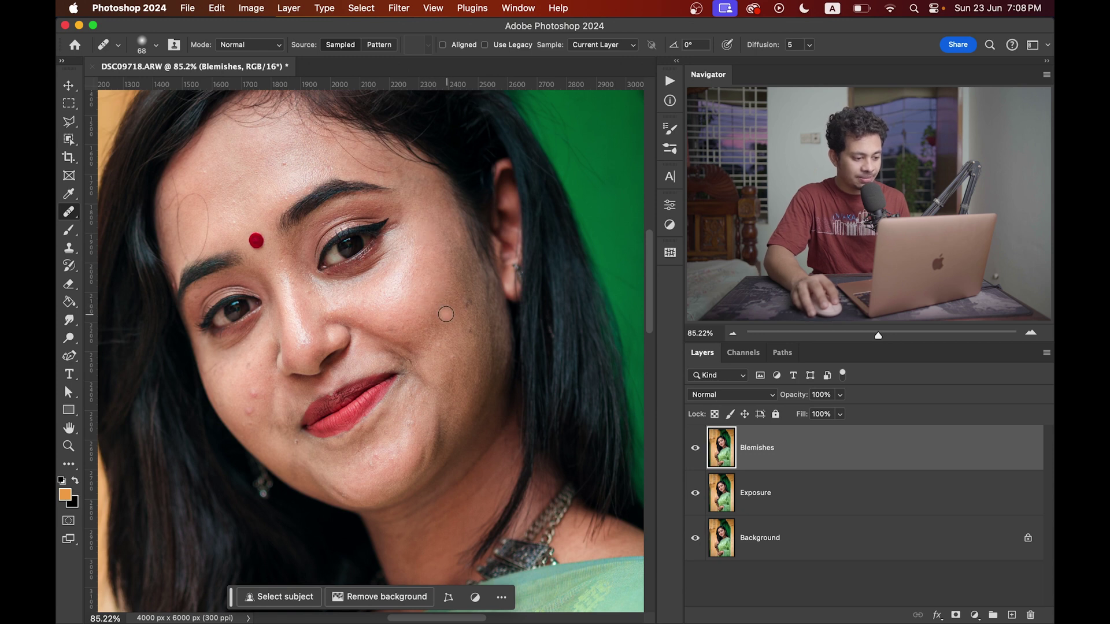
pyautogui.click(445, 313)
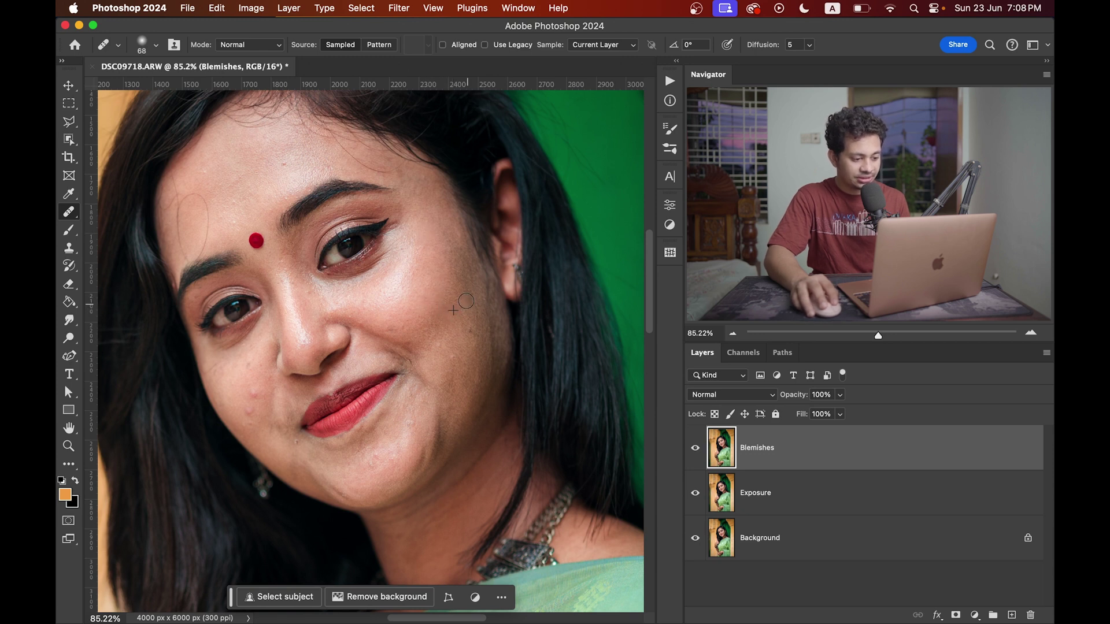
pyautogui.click(466, 301)
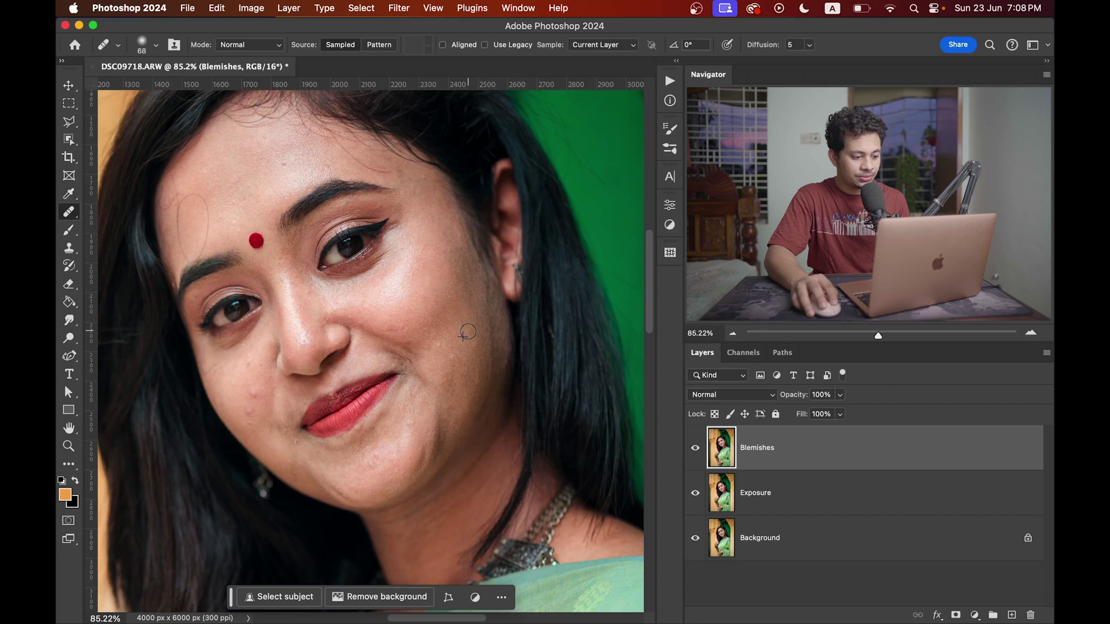
pyautogui.click(469, 332)
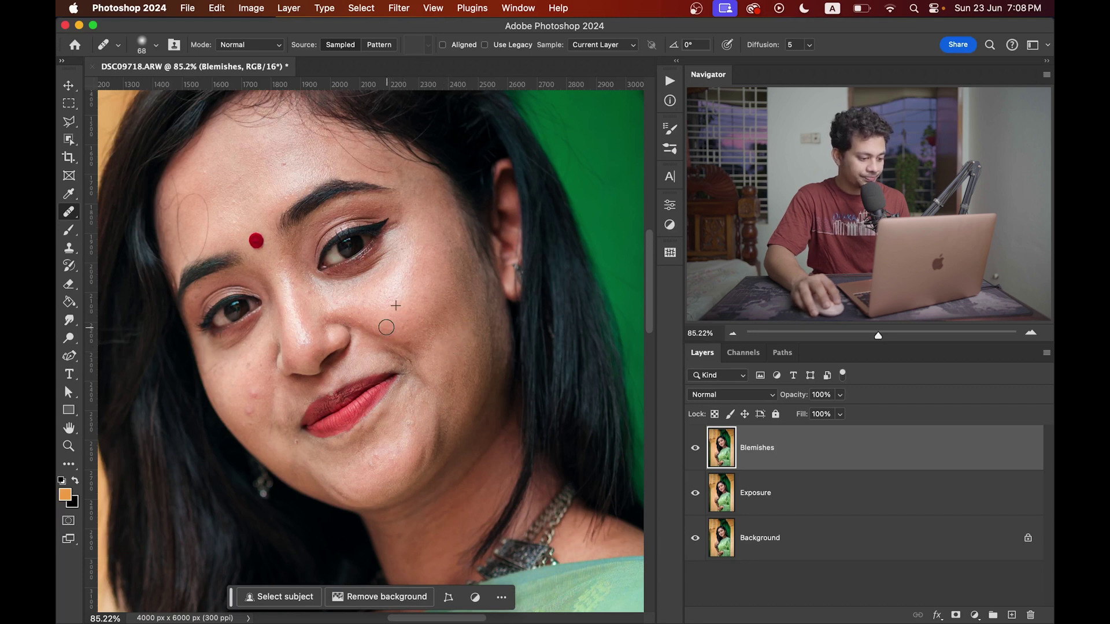
pyautogui.click(386, 327)
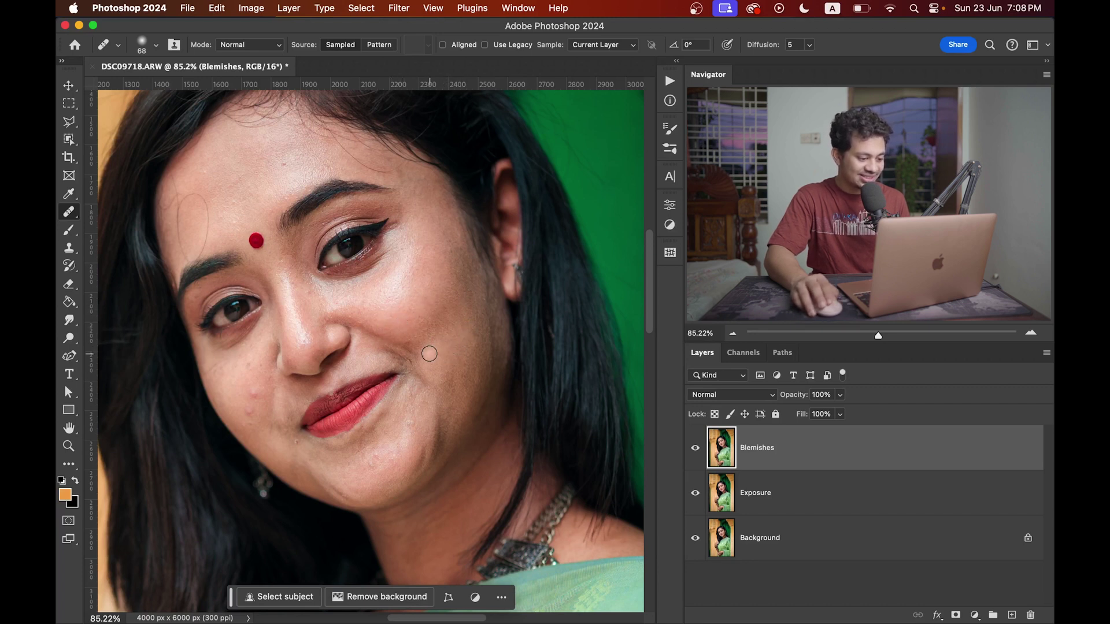
# Step: Heal the red spots on the left cheek and look over the rest of the face
pyautogui.scroll(-1, 426, 352)
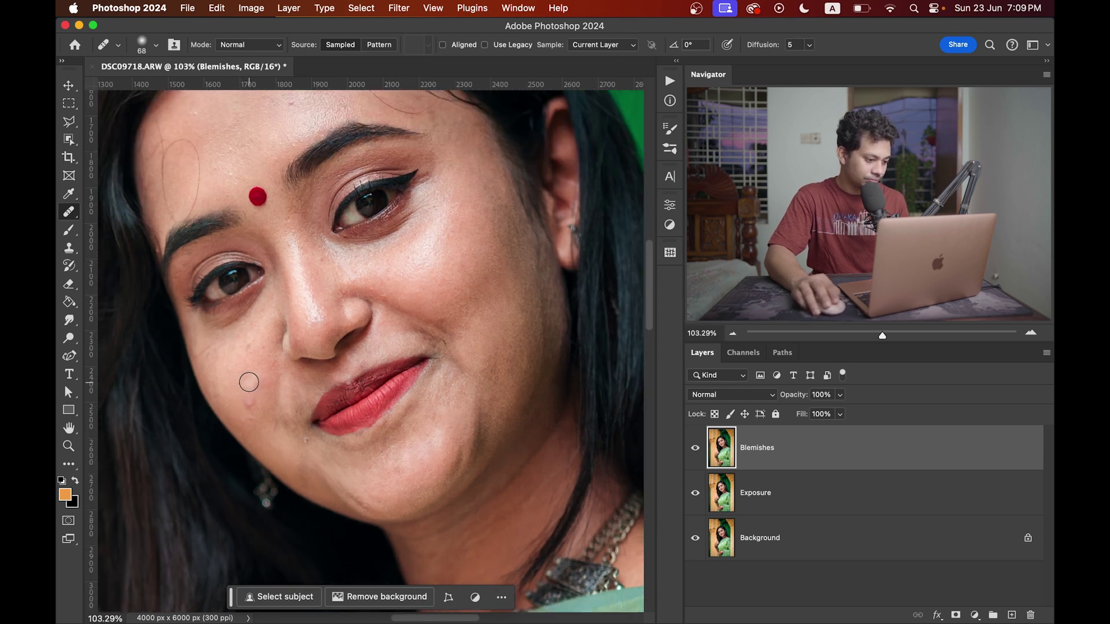
pyautogui.scroll(2, 237, 370)
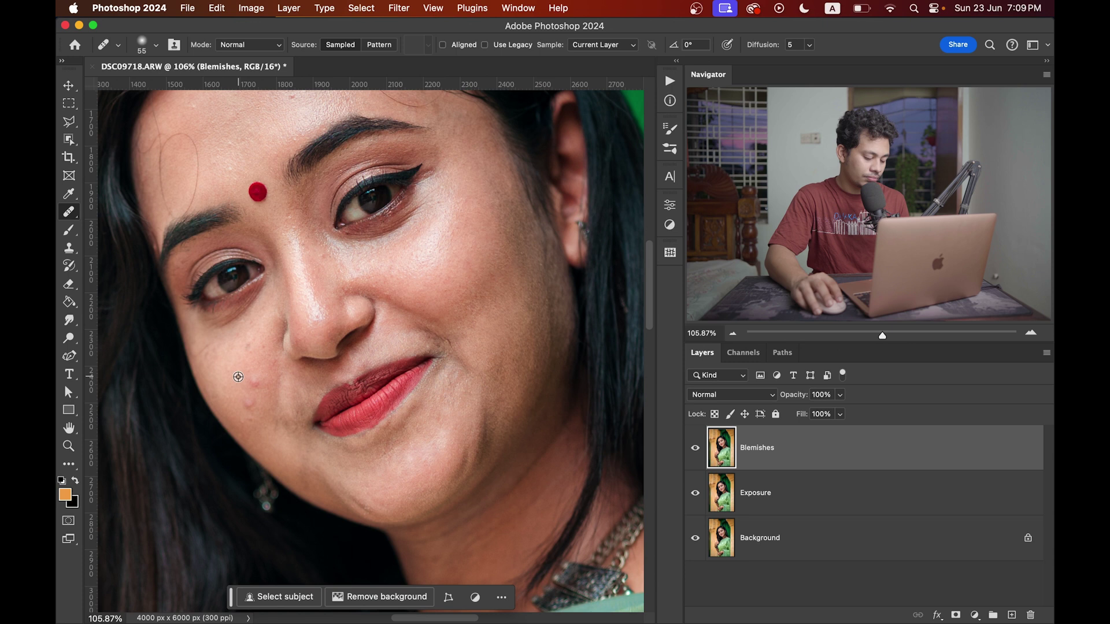
pyautogui.click(254, 383)
pyautogui.click(249, 403)
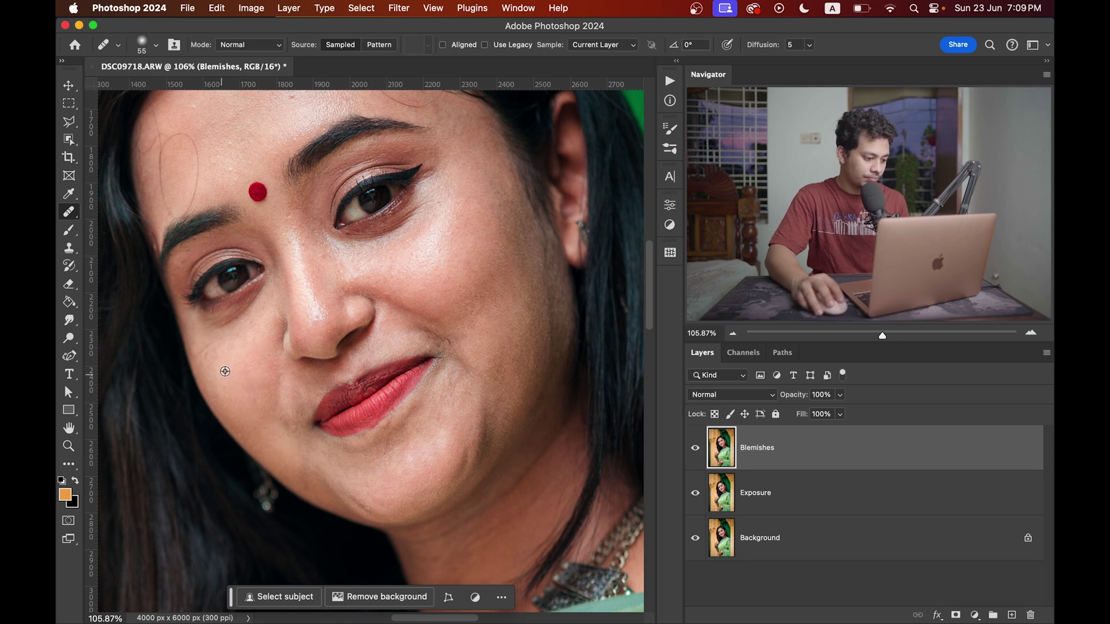
pyautogui.keyDown('ctrl'); pyautogui.keyDown('alt'); pyautogui.moveTo(342, 256); pyautogui.dragTo(335, 255); pyautogui.keyUp('alt'); pyautogui.keyUp('ctrl')
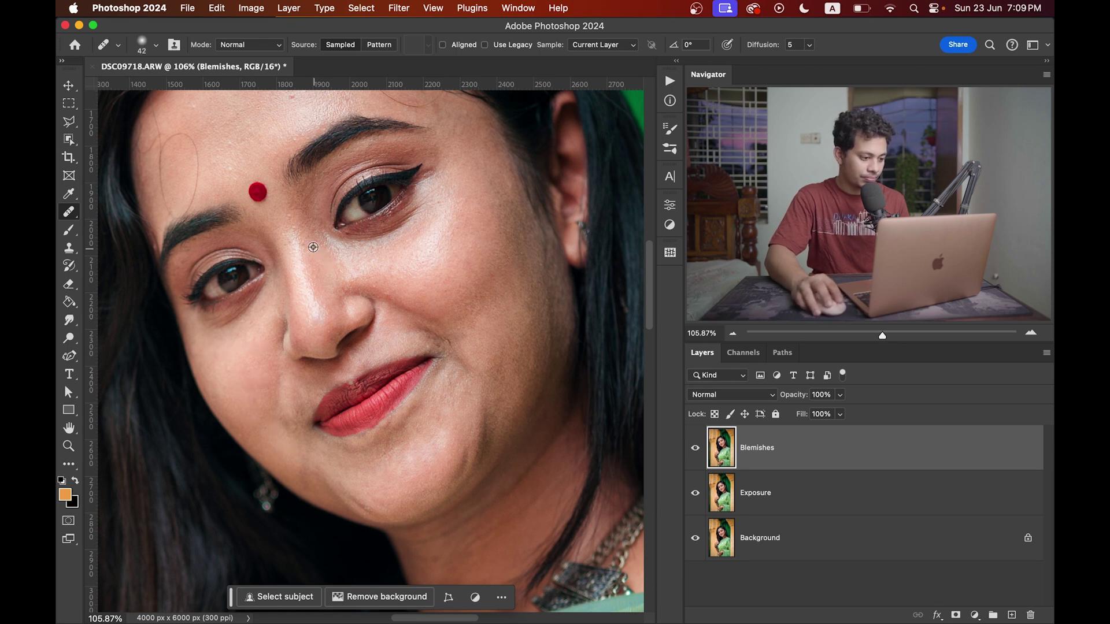
pyautogui.scroll(3, 306, 173)
pyautogui.hscroll(-1, 306, 174)
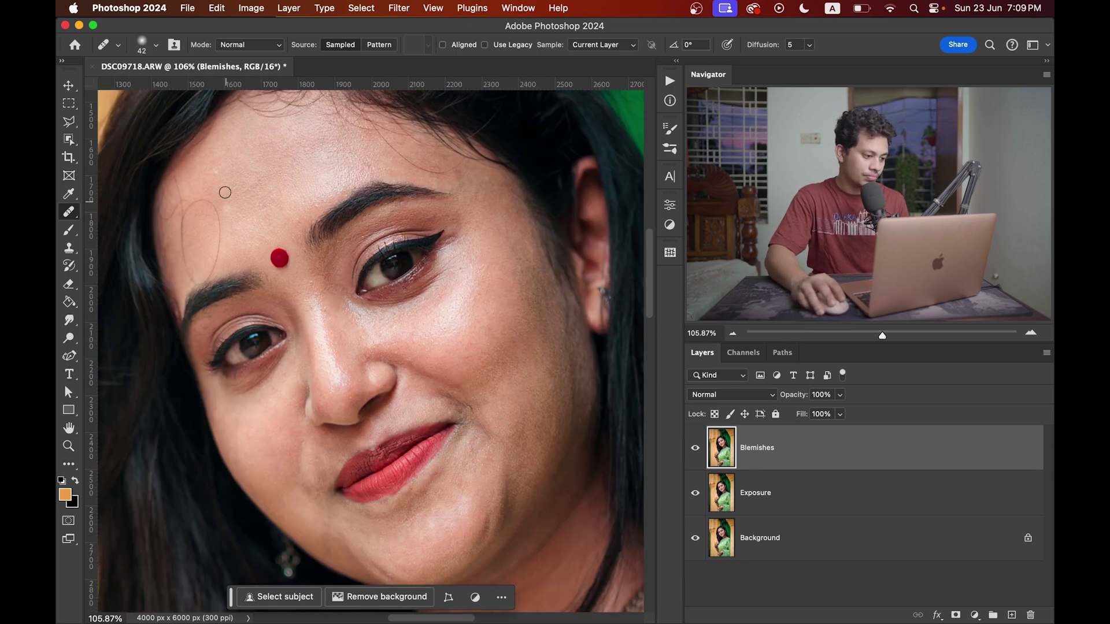
pyautogui.hscroll(-2, 252, 206)
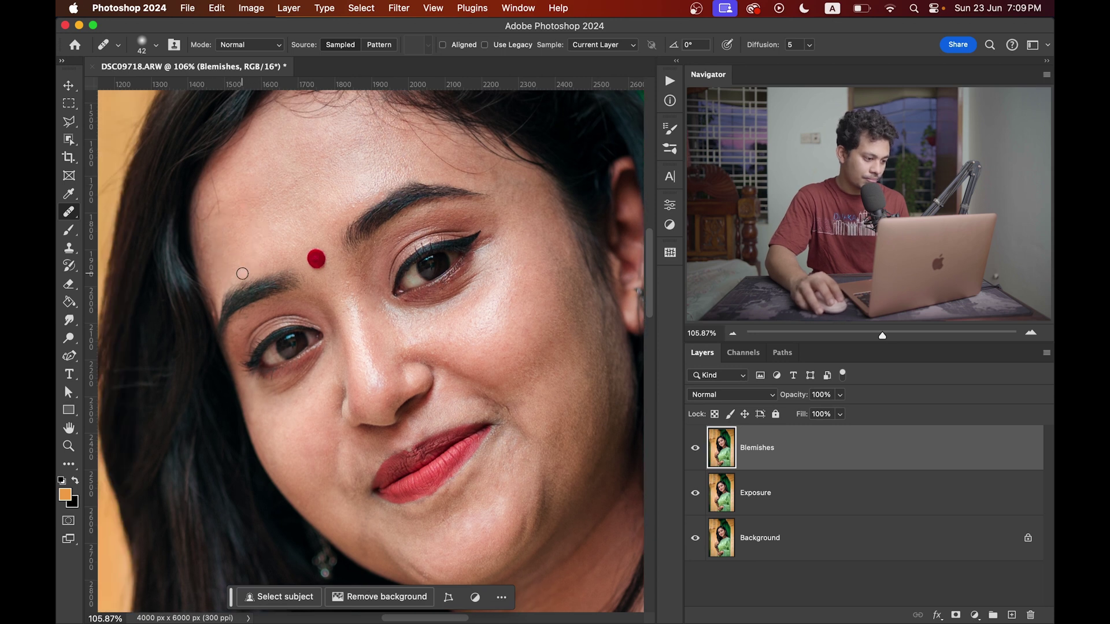
pyautogui.scroll(-3, 422, 404)
pyautogui.hscroll(3, 421, 404)
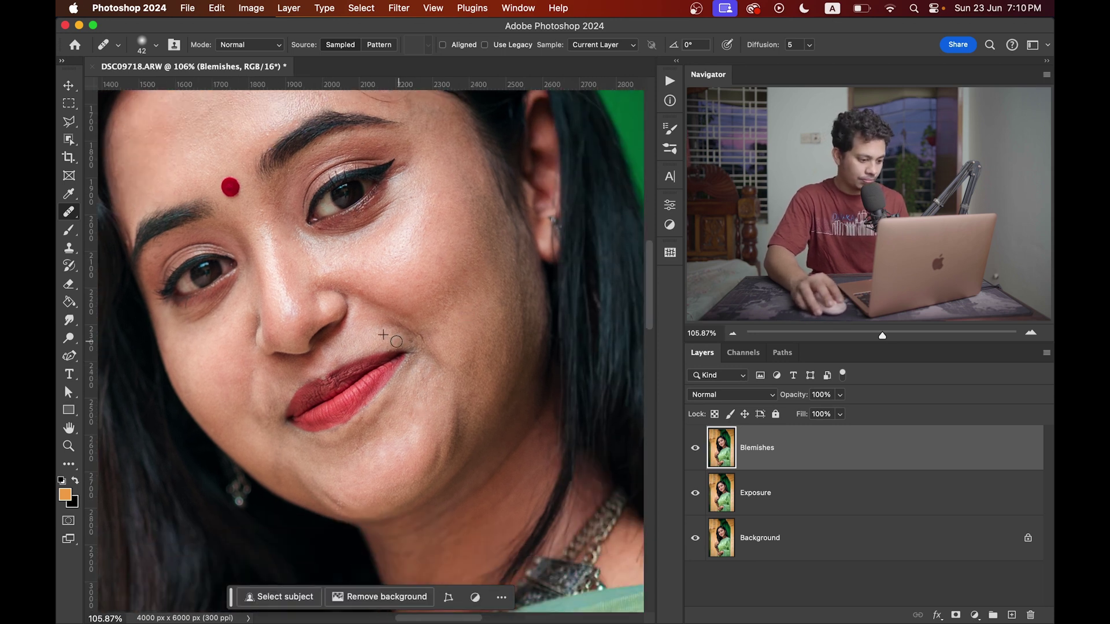
pyautogui.scroll(-2, 448, 249)
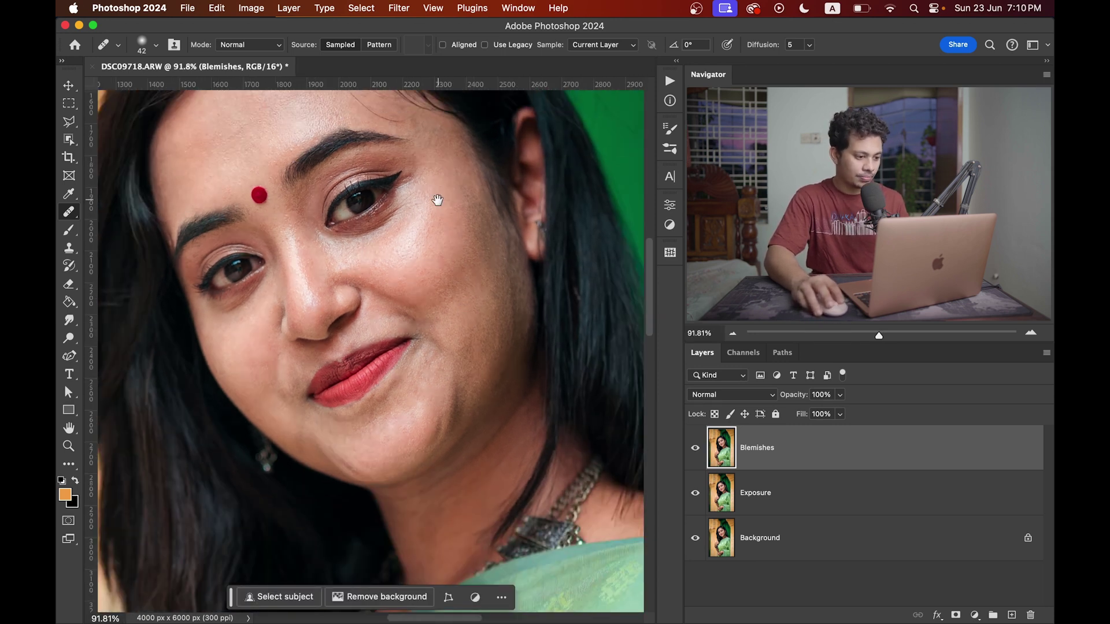
pyautogui.scroll(2, 438, 214)
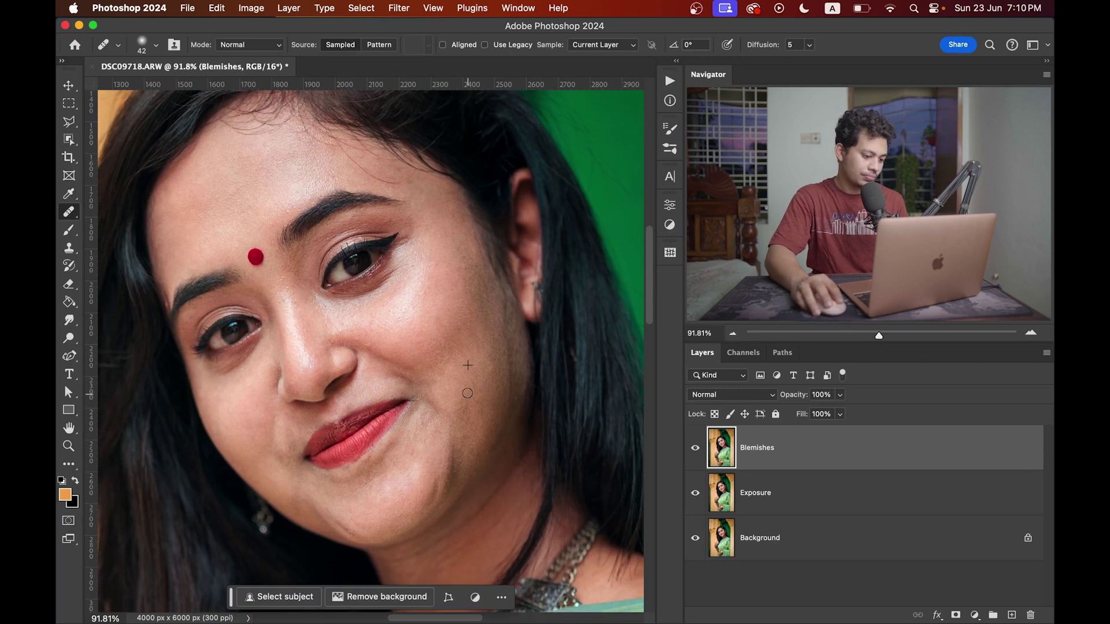
pyautogui.scroll(1, 468, 394)
pyautogui.hscroll(-1, 468, 393)
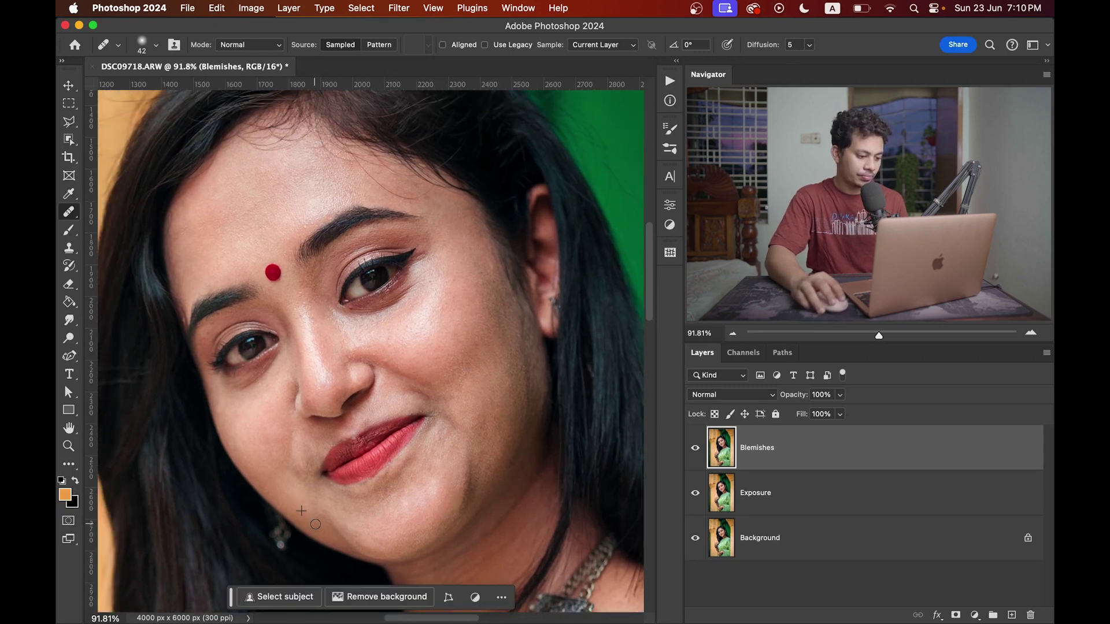
pyautogui.hscroll(-2, 428, 350)
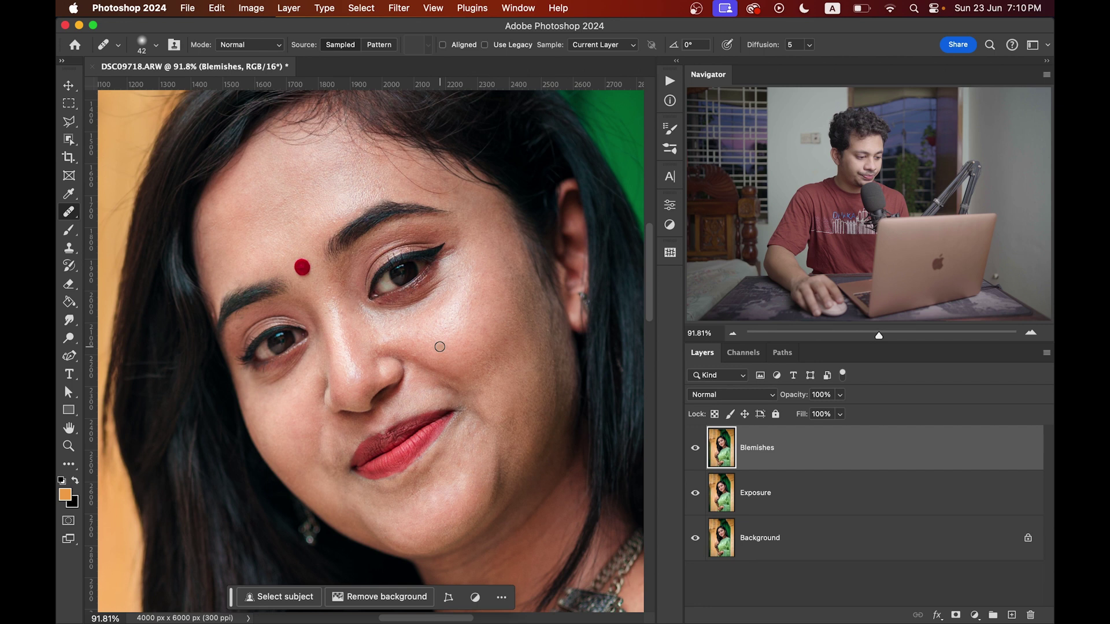
# Step: Toggle the Blemishes layer on and off to compare the healing, leaving it visible
pyautogui.click(694, 450)
pyautogui.click(694, 450)
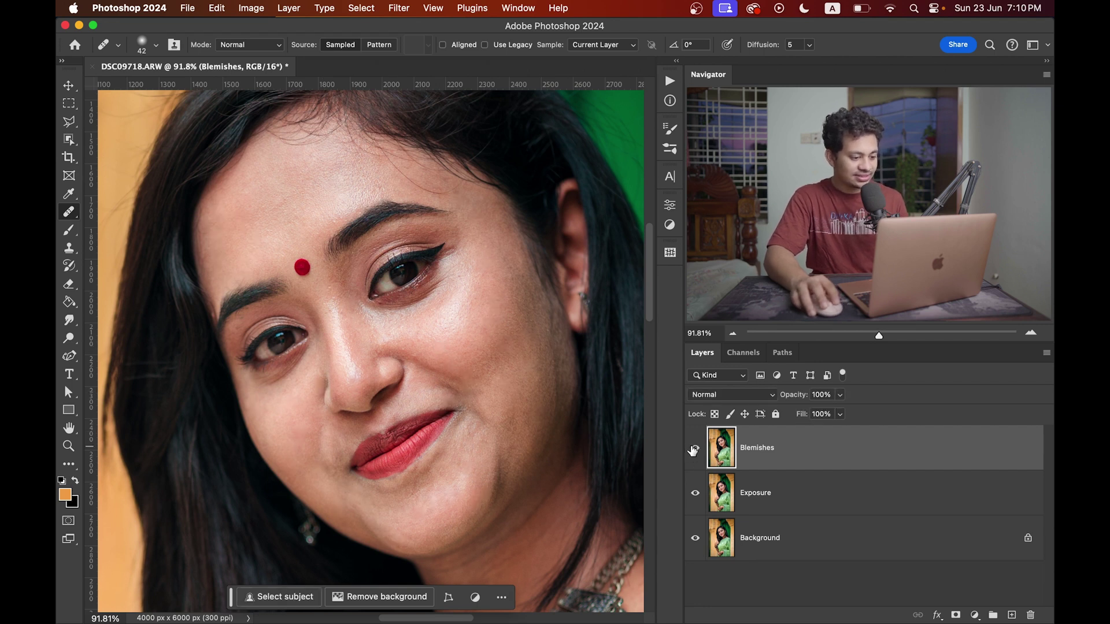
pyautogui.click(694, 449)
pyautogui.click(694, 449)
pyautogui.click(694, 449)
pyautogui.click(694, 450)
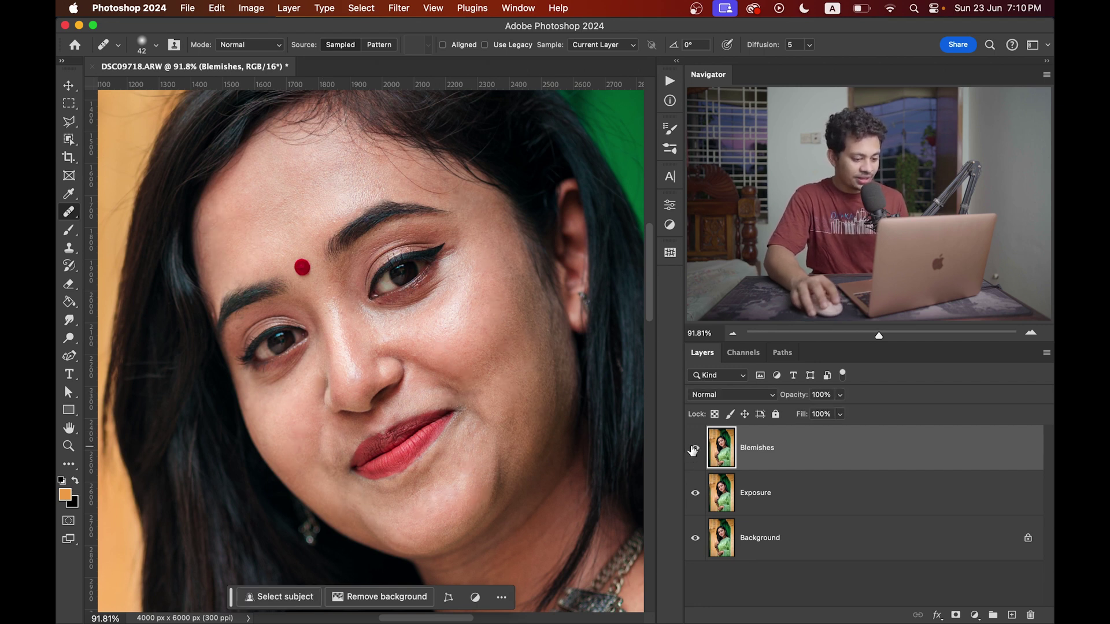
pyautogui.click(693, 449)
pyautogui.click(694, 449)
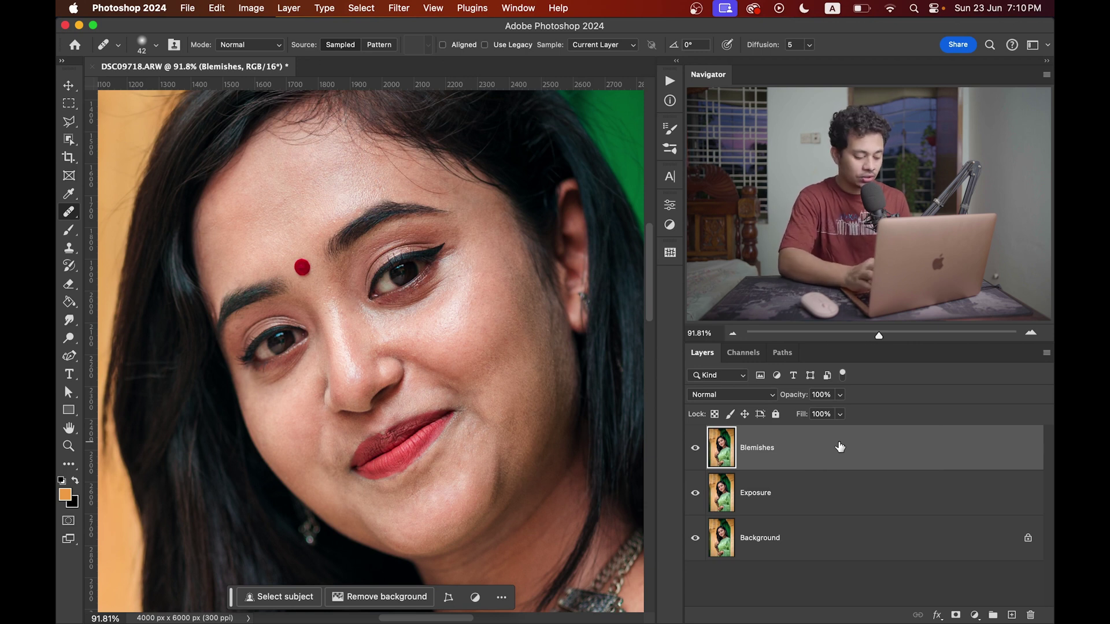
# Step: Duplicate the Blemishes layer and rename the copy 'Blur'
pyautogui.press('super+j')
pyautogui.press('super+j')
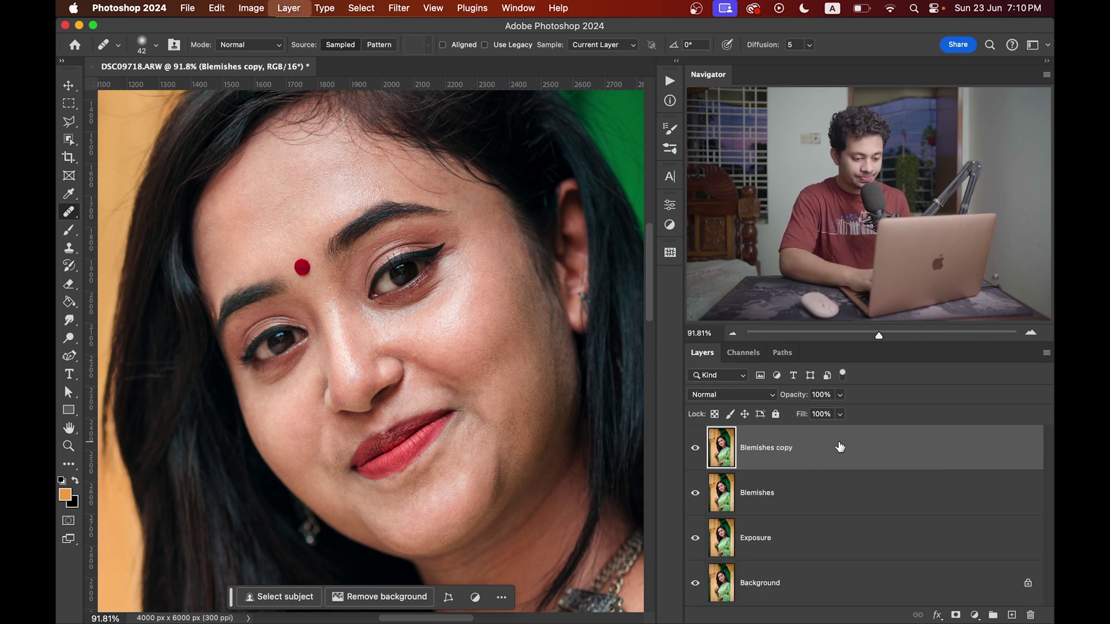
pyautogui.click(778, 489)
pyautogui.doubleClick(778, 489)
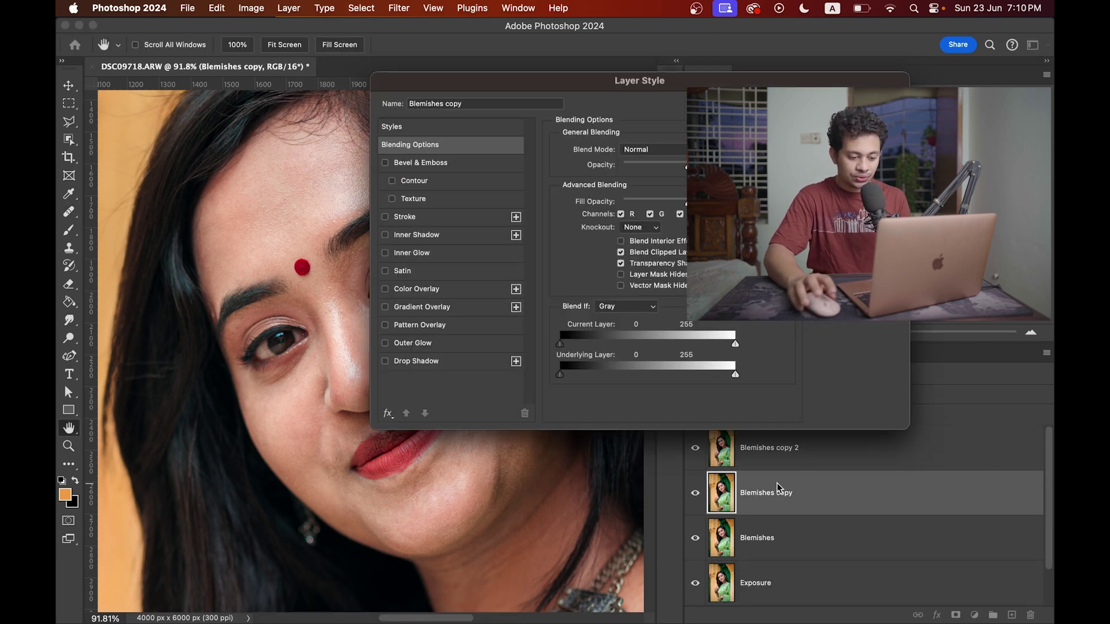
pyautogui.press('Escape')
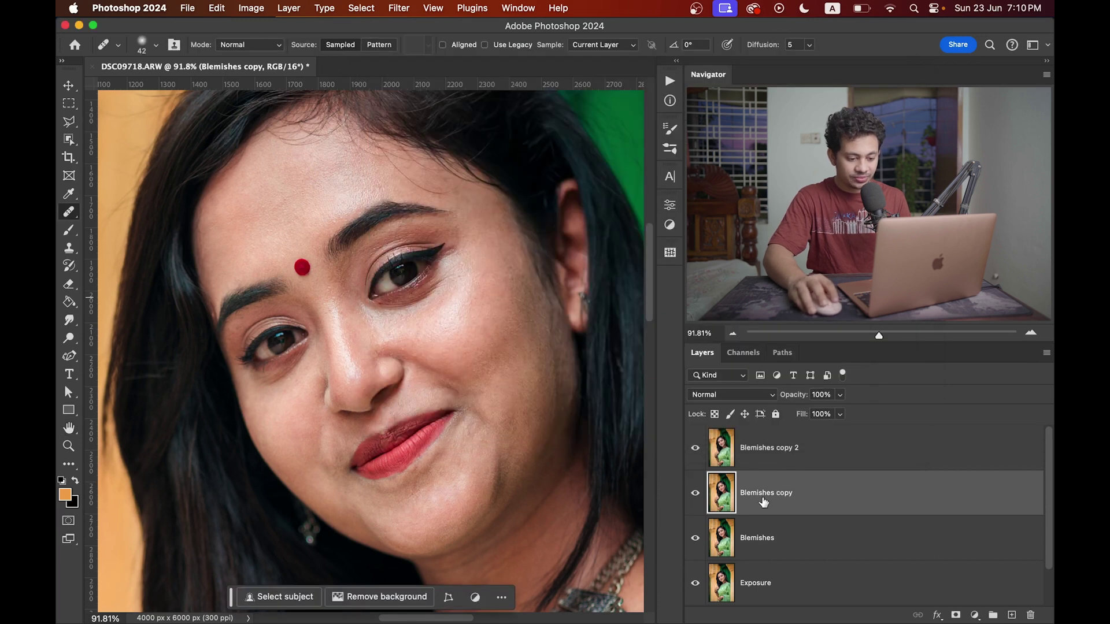
pyautogui.doubleClick(763, 495)
pyautogui.write('Blur')
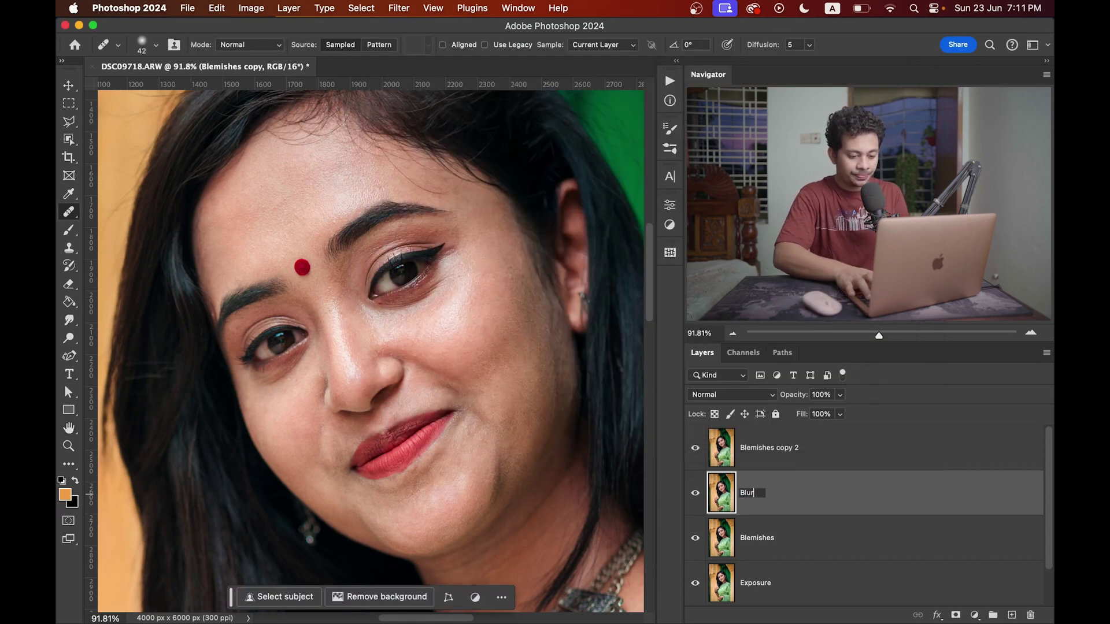
pyautogui.press('Return')
# Step: Rename the second copy 'Texture', hide it, and select the Blur layer
pyautogui.click(782, 449)
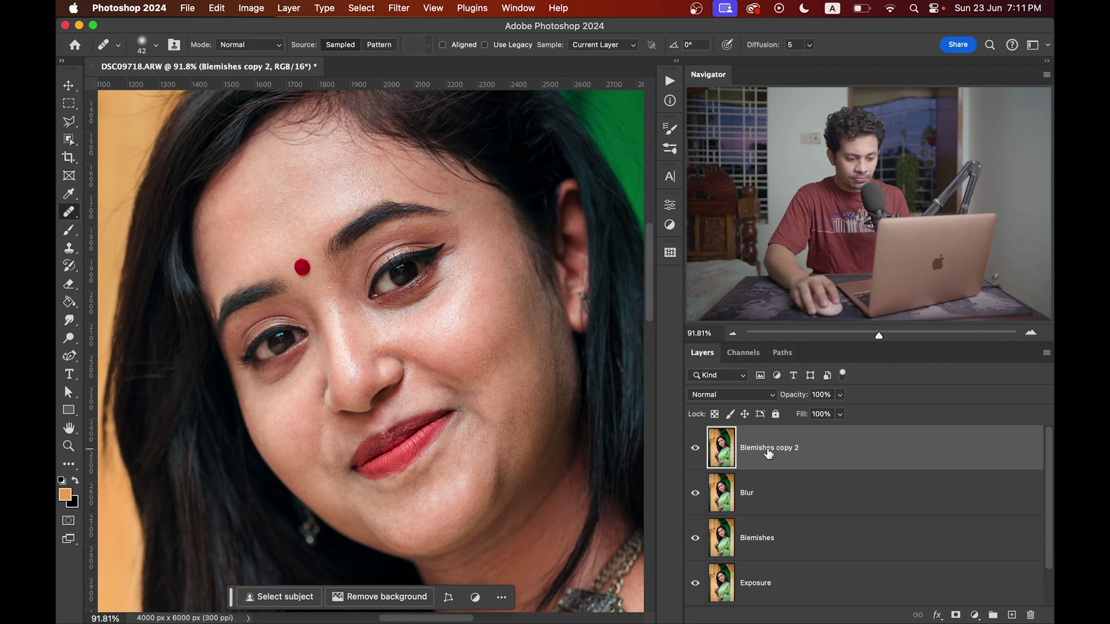
pyautogui.doubleClick(769, 450)
pyautogui.write('Texture')
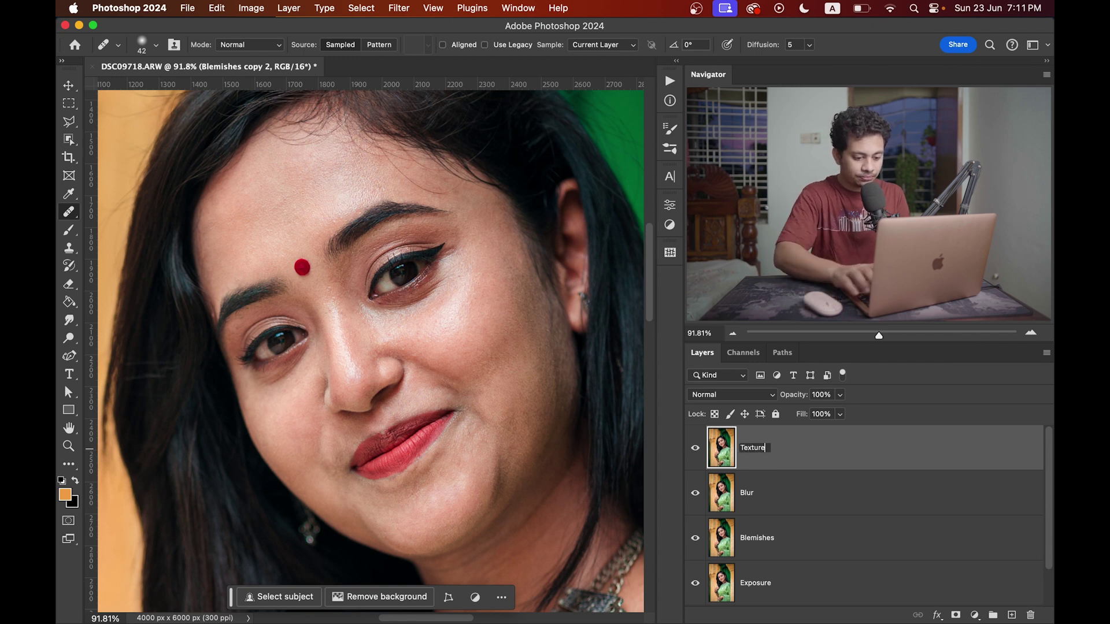
pyautogui.press('Return')
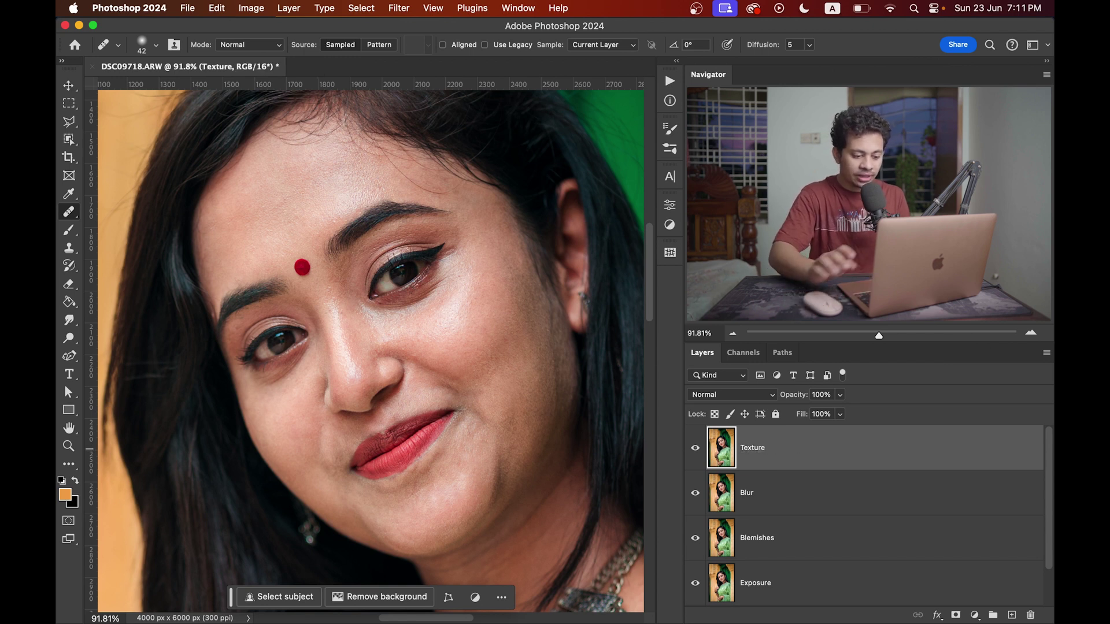
pyautogui.click(692, 450)
pyautogui.click(773, 498)
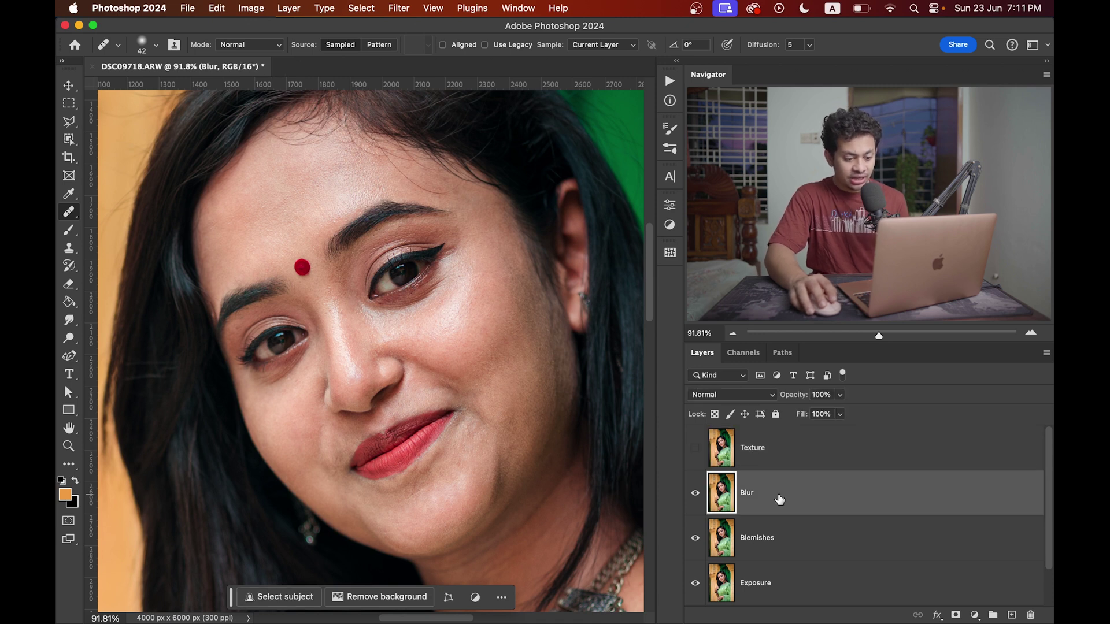
# Step: Convert the Blur and Texture layers to smart objects, keeping Texture hidden
pyautogui.rightClick(793, 495)
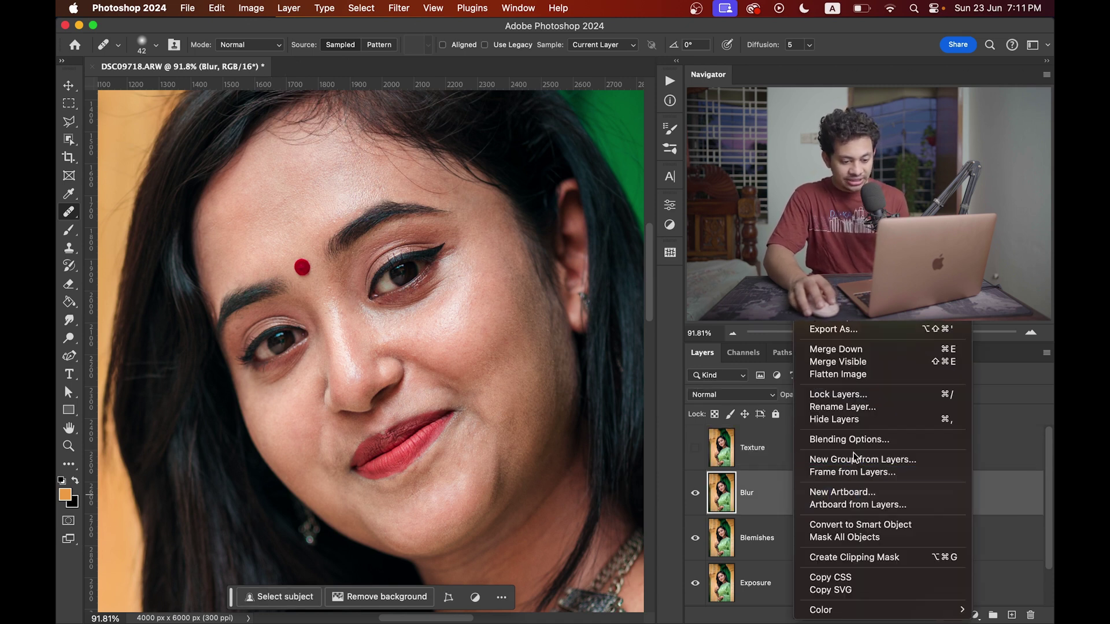
pyautogui.click(865, 525)
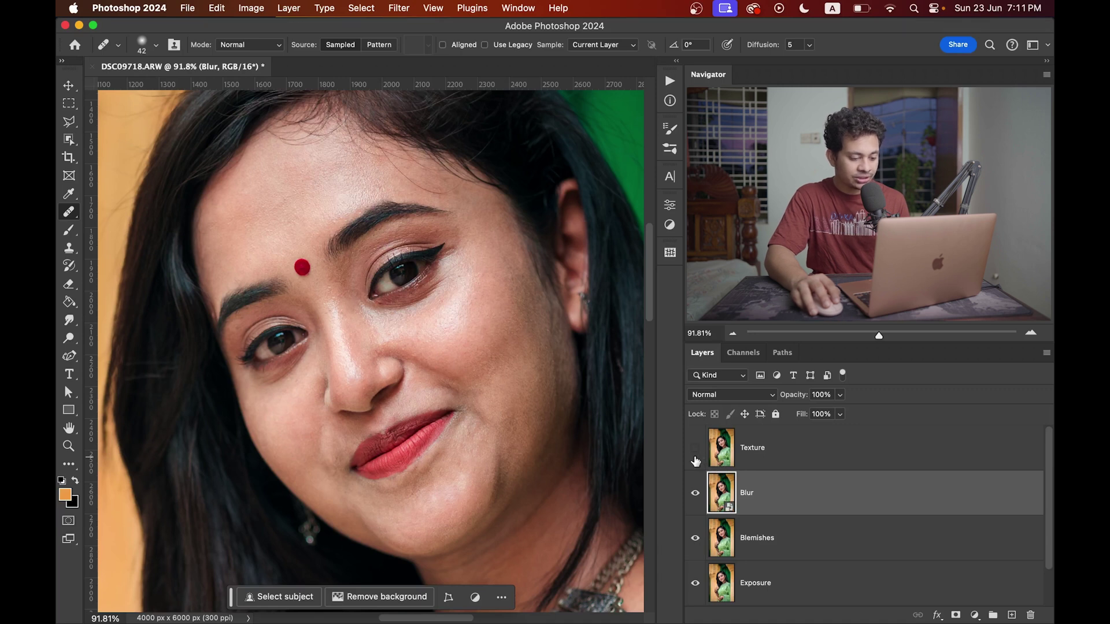
pyautogui.click(800, 454)
pyautogui.rightClick(800, 454)
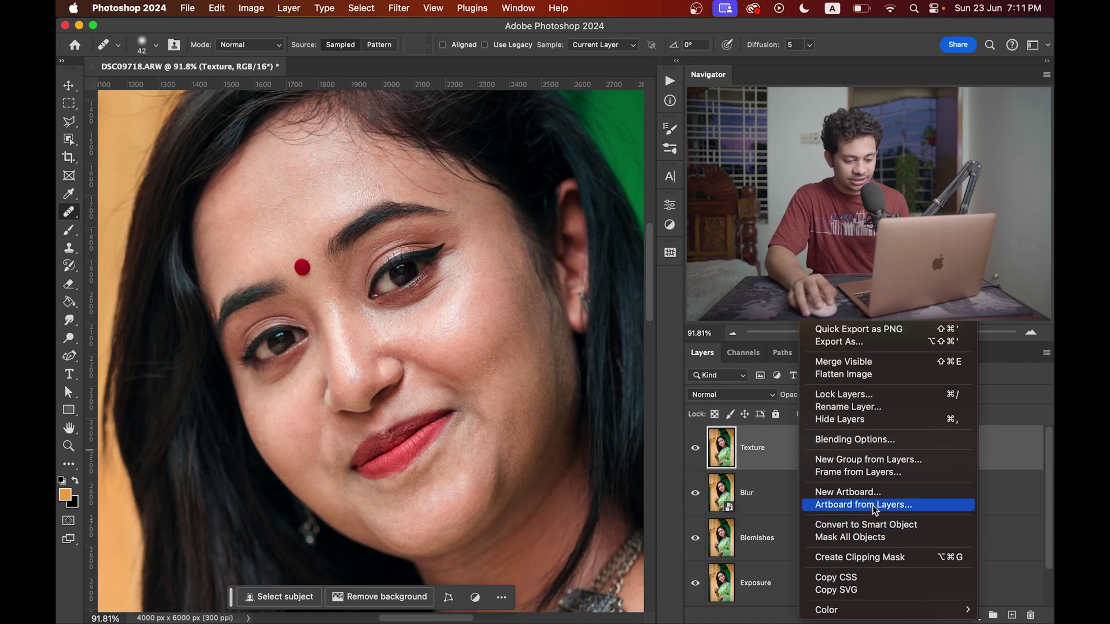
pyautogui.click(867, 526)
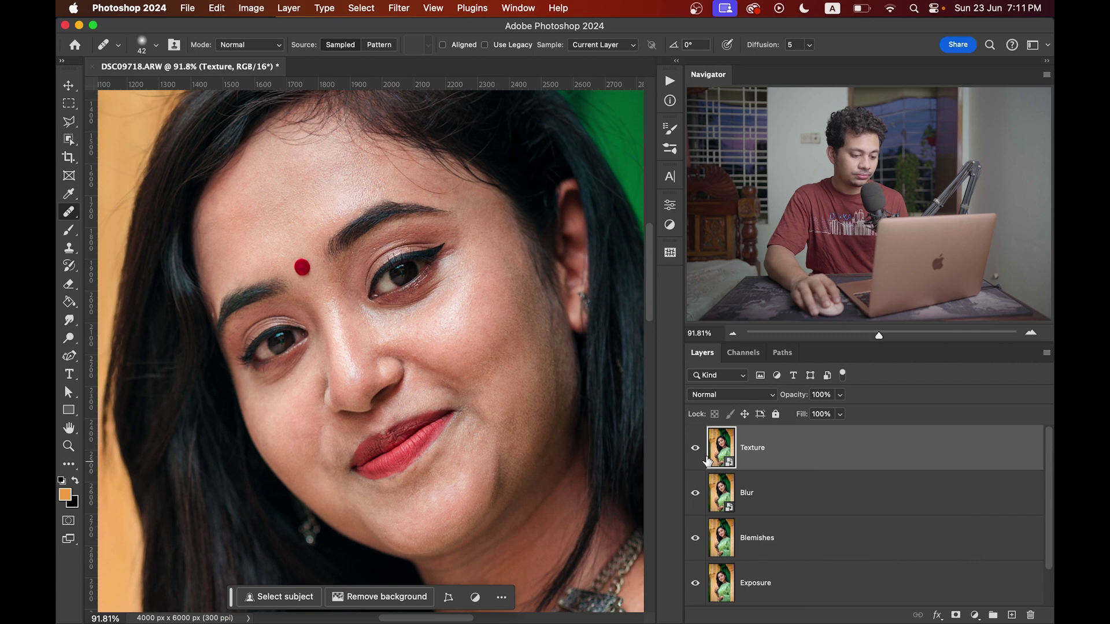
pyautogui.click(696, 451)
pyautogui.click(772, 493)
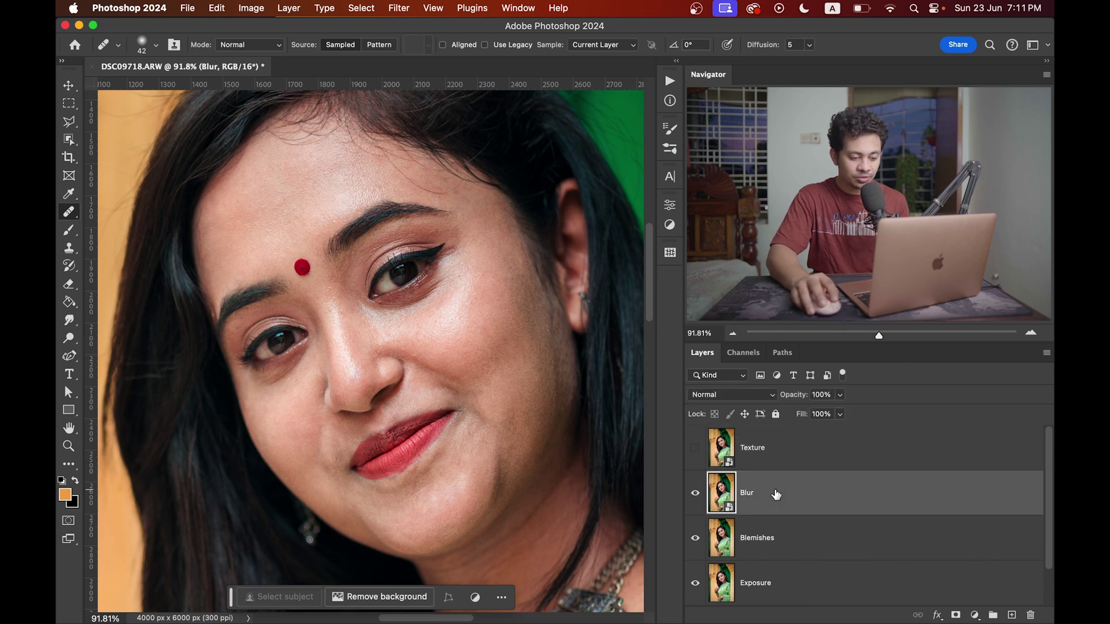
# Step: Apply a Gaussian Blur with a 20-pixel radius to the Blur layer
pyautogui.click(403, 11)
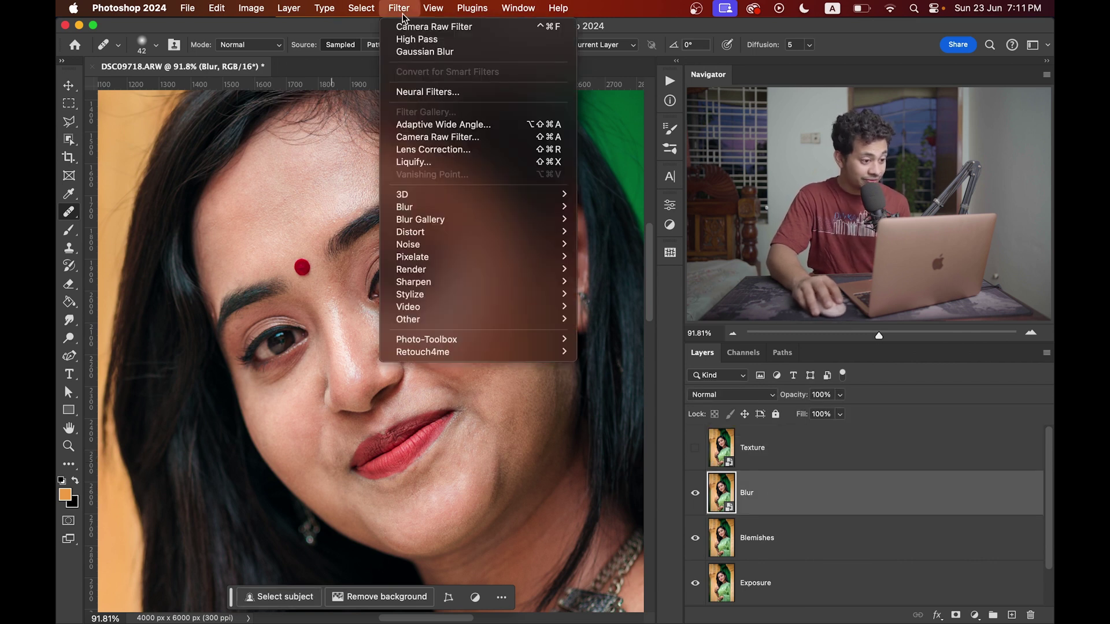
pyautogui.moveTo(476, 204)
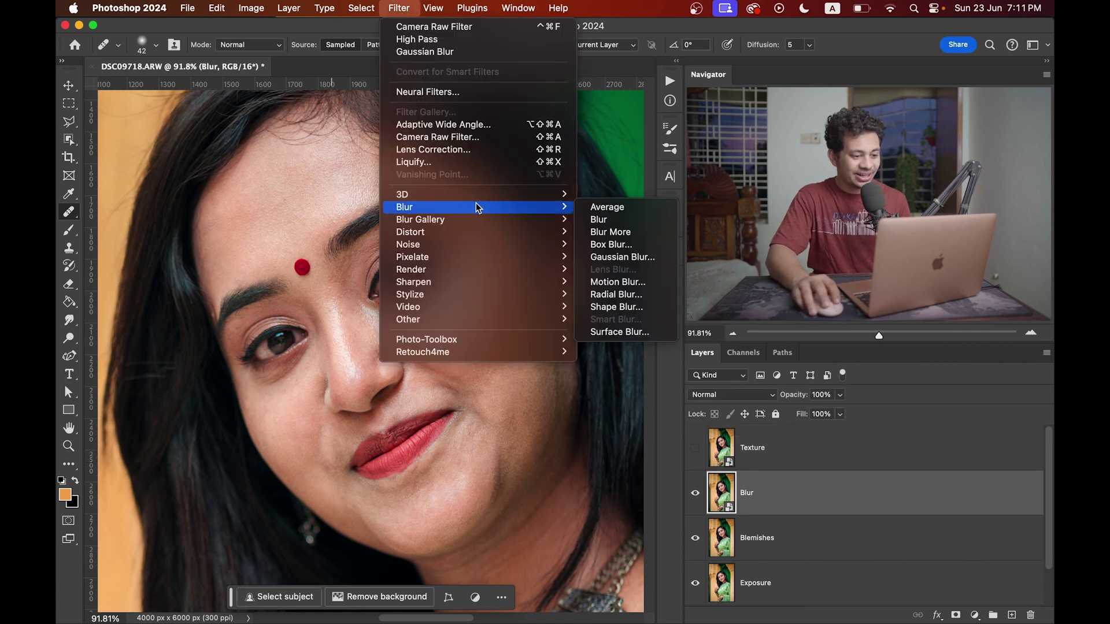
pyautogui.click(586, 258)
pyautogui.moveTo(362, 263); pyautogui.dragTo(281, 231)
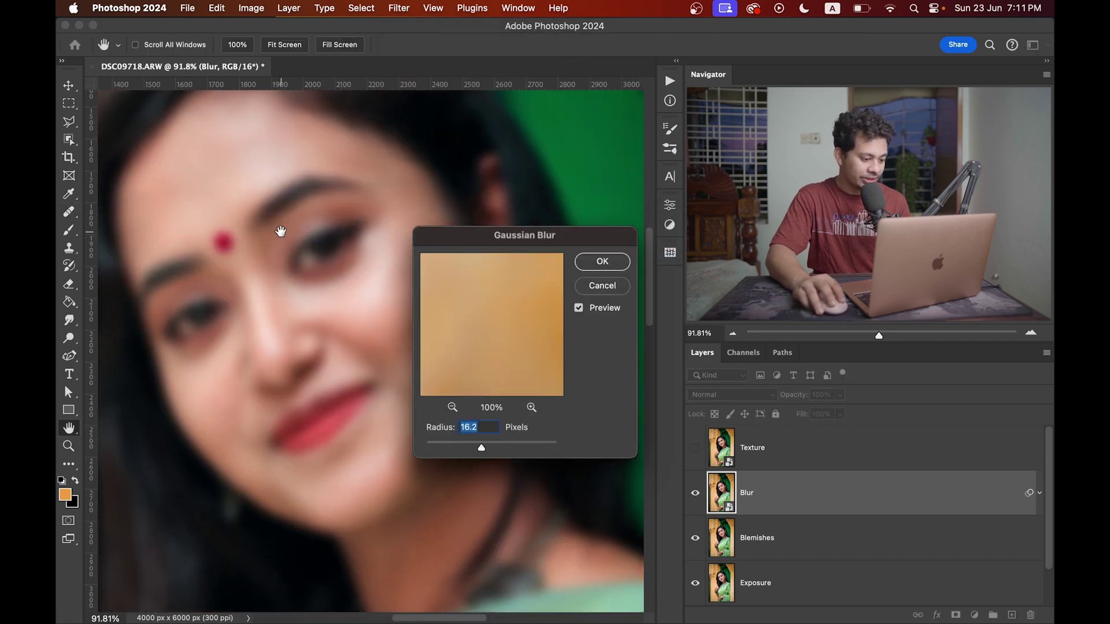
pyautogui.moveTo(484, 444)
pyautogui.mouseDown()
pyautogui.moveTo(432, 445)
pyautogui.moveTo(485, 445)
pyautogui.mouseUp()
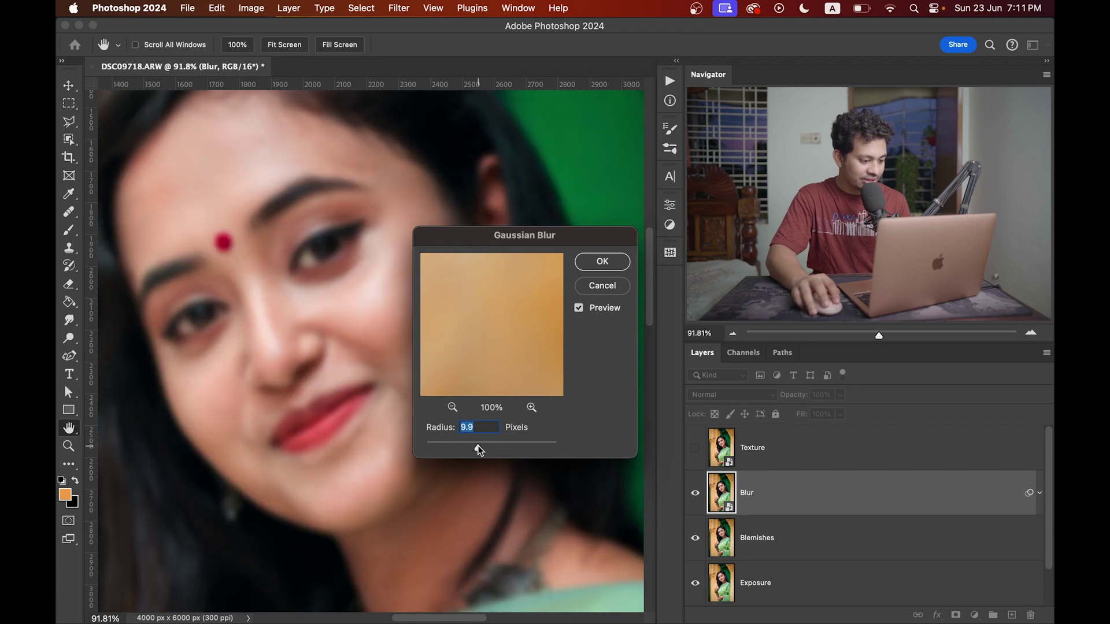
pyautogui.moveTo(482, 445); pyautogui.dragTo(484, 445)
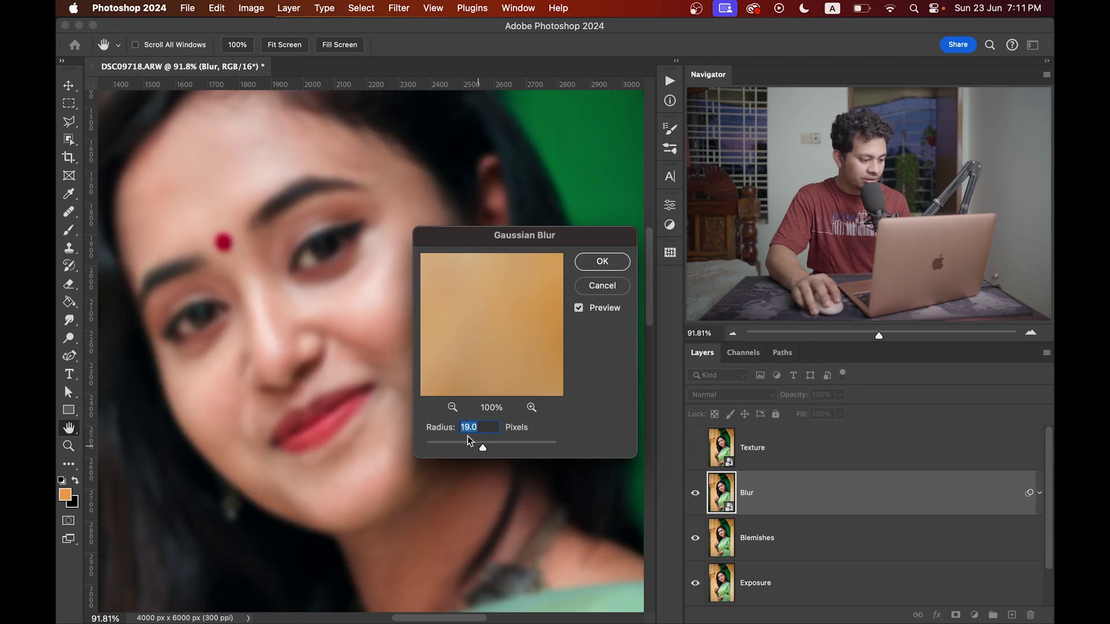
pyautogui.moveTo(320, 322); pyautogui.dragTo(253, 312)
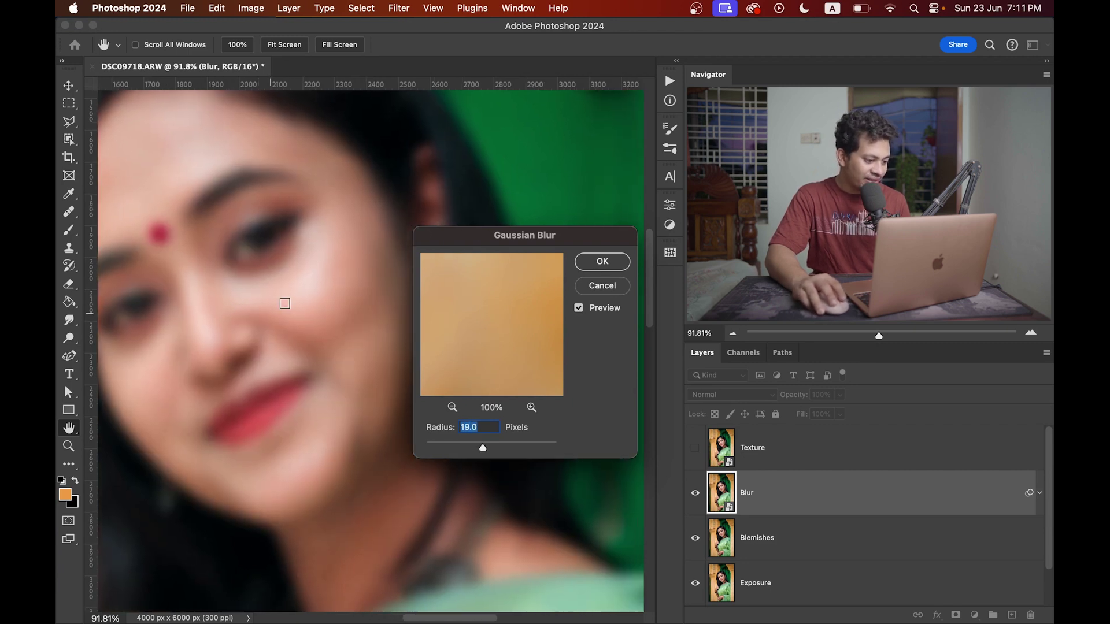
pyautogui.scroll(2, 327, 280)
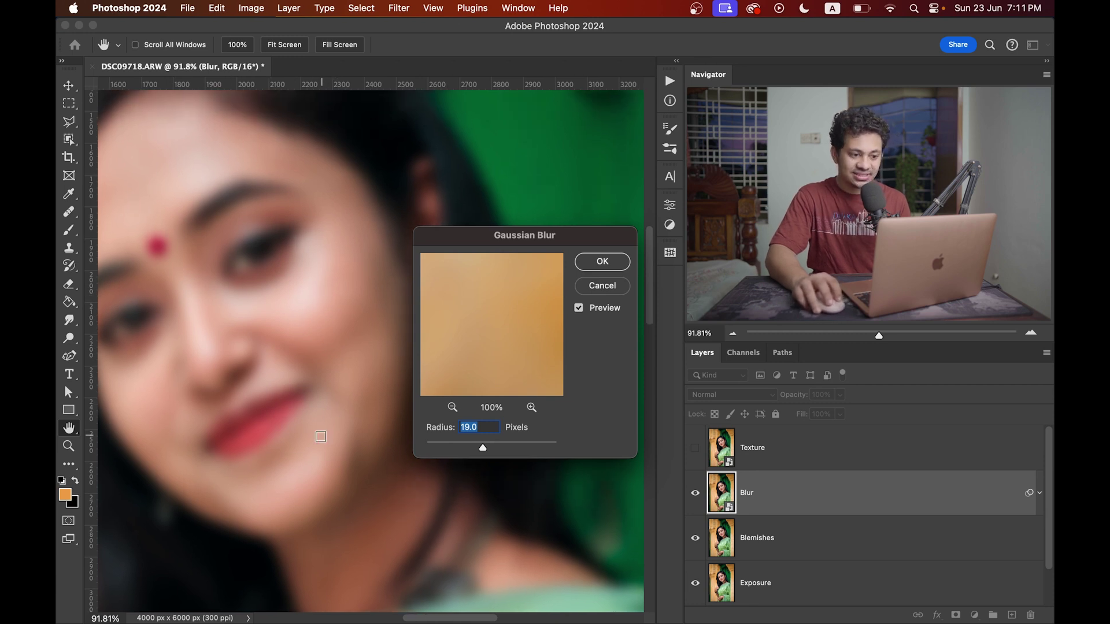
pyautogui.moveTo(277, 350); pyautogui.dragTo(280, 341)
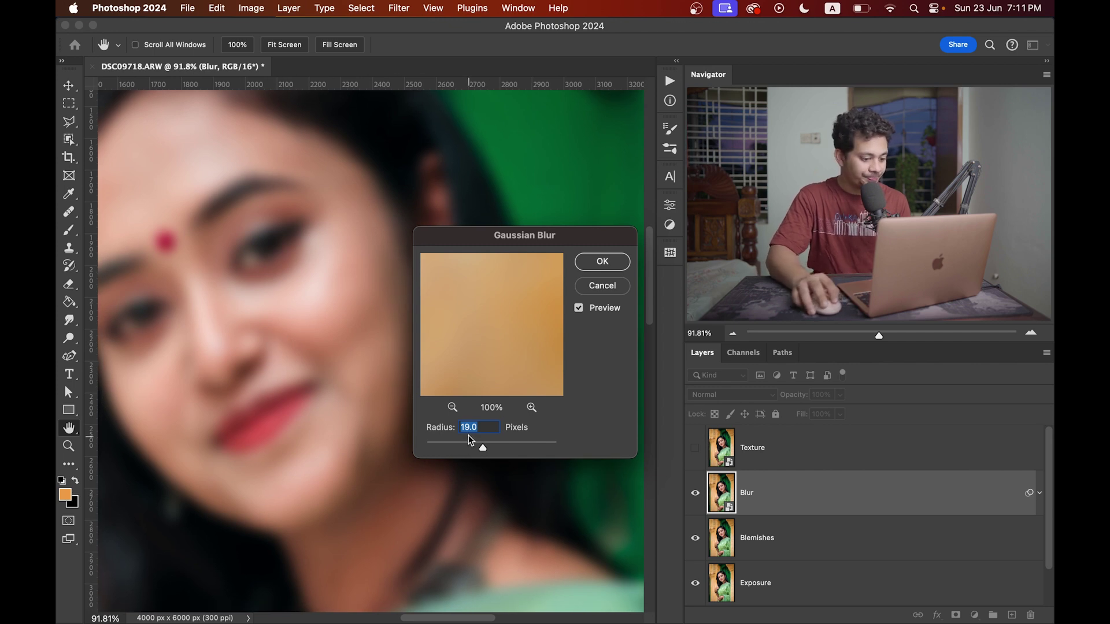
pyautogui.write('20')
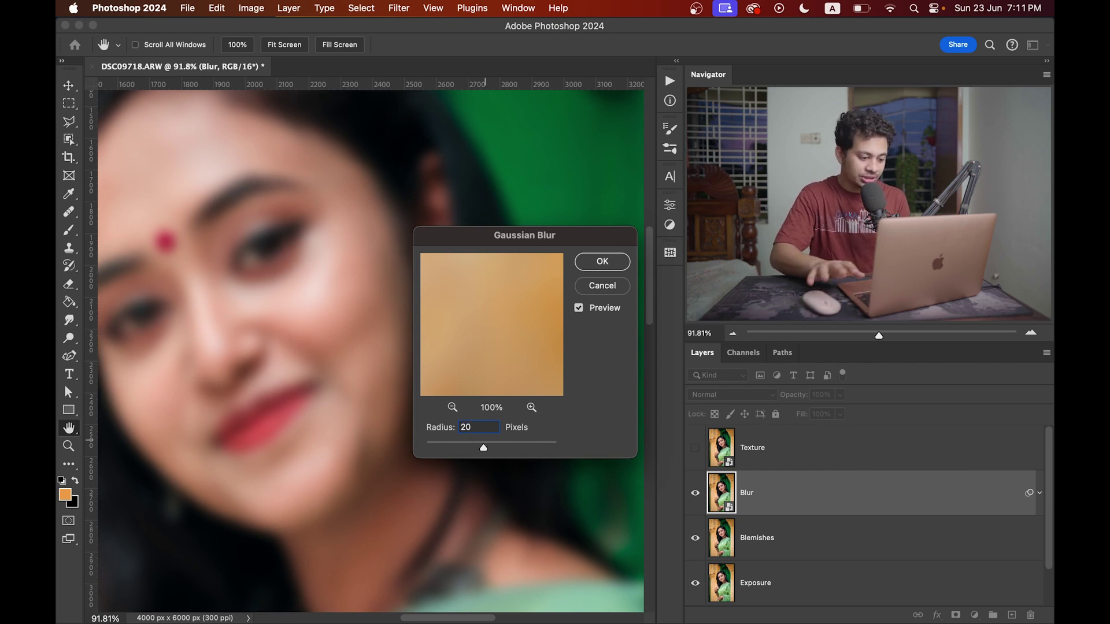
pyautogui.click(603, 263)
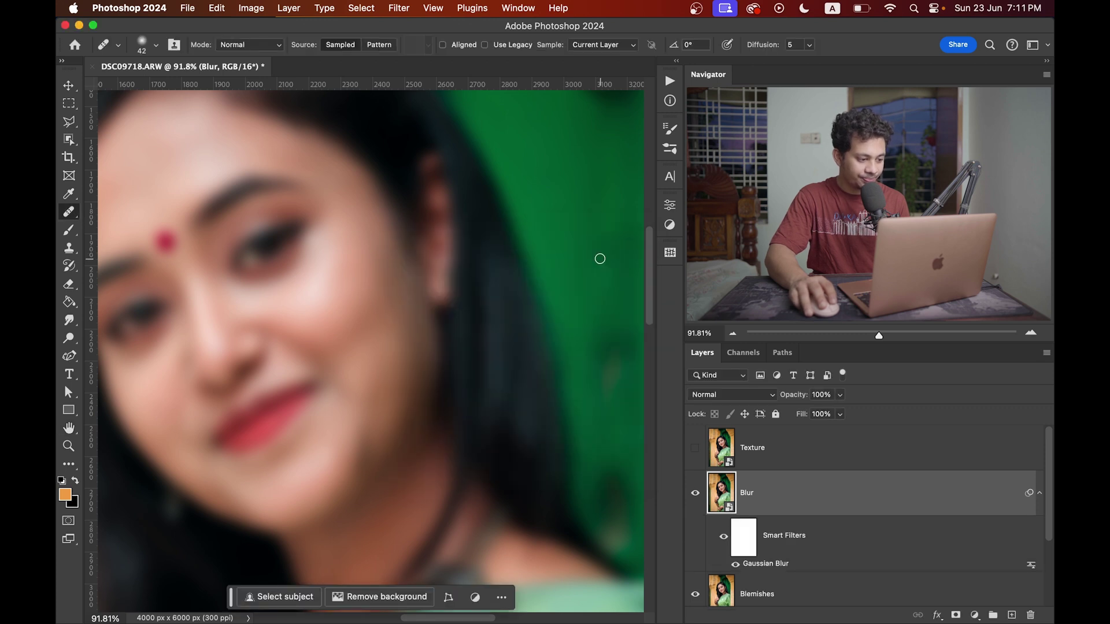
pyautogui.hscroll(-3, 454, 285)
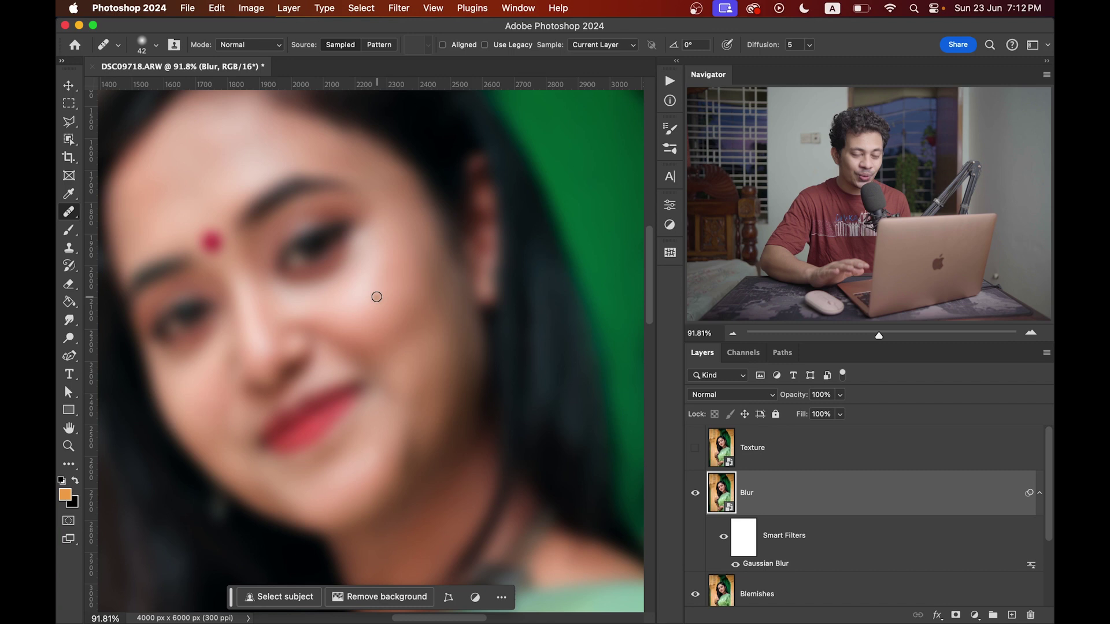
# Step: Make the Texture layer visible and set its blend mode to Linear Light
pyautogui.click(810, 454)
pyautogui.click(695, 451)
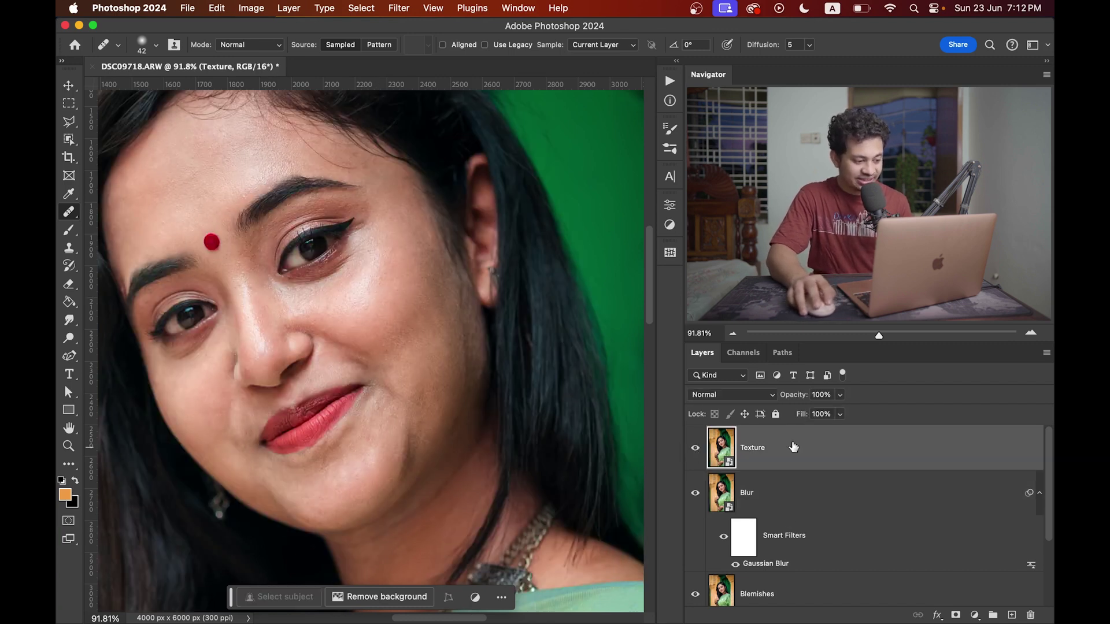
pyautogui.click(747, 398)
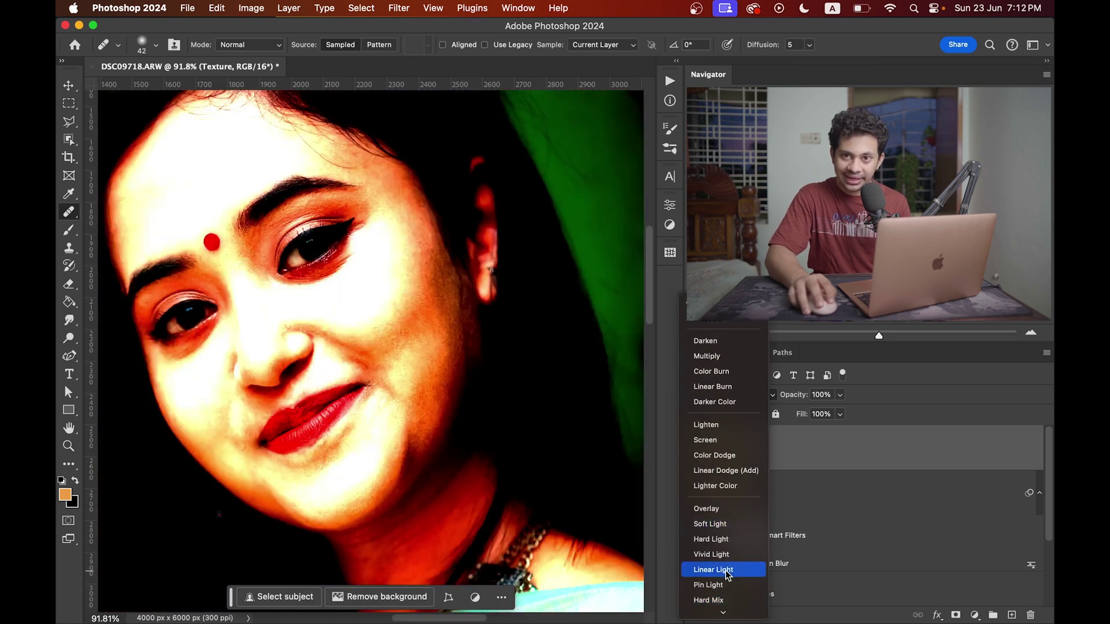
pyautogui.click(727, 571)
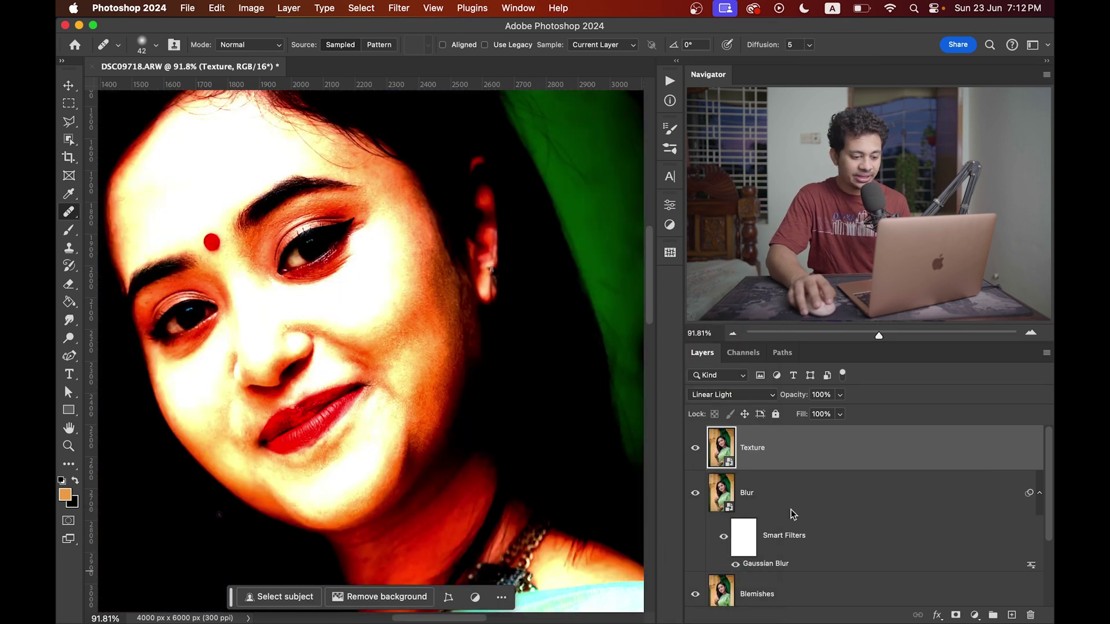
# Step: Preview a High Pass filter on Texture, settling the radius at 3.0 pixels
pyautogui.click(398, 8)
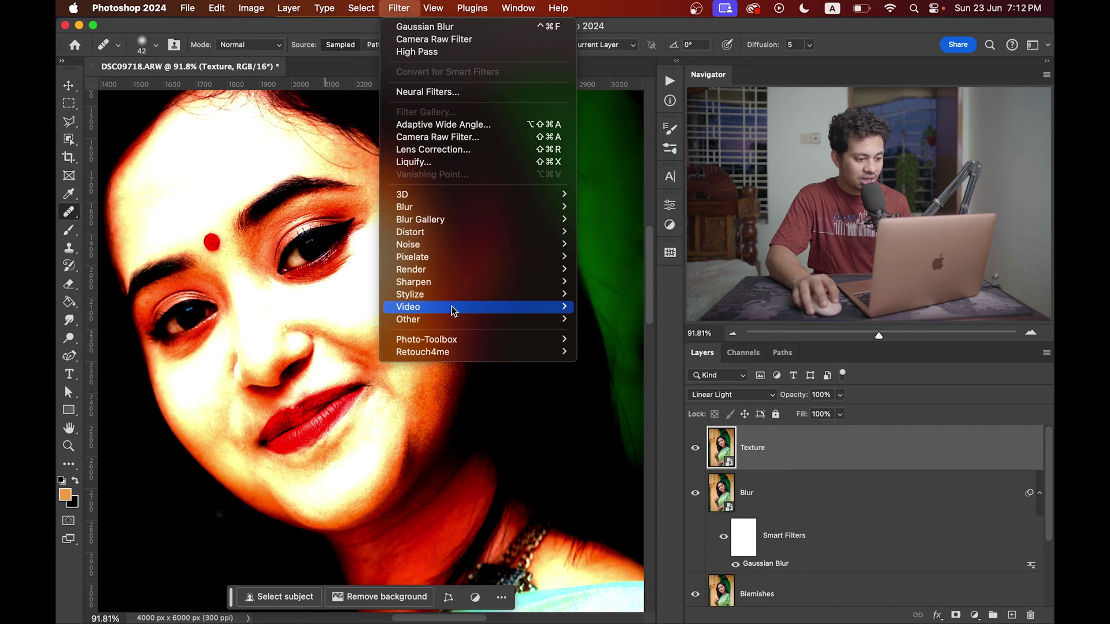
pyautogui.moveTo(456, 316)
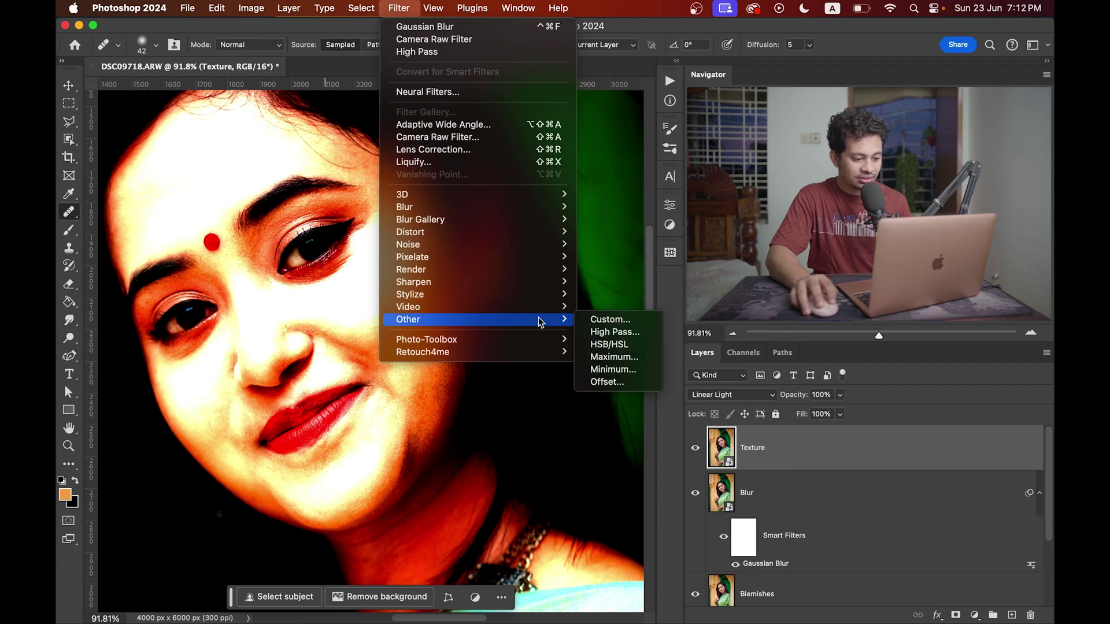
pyautogui.click(588, 331)
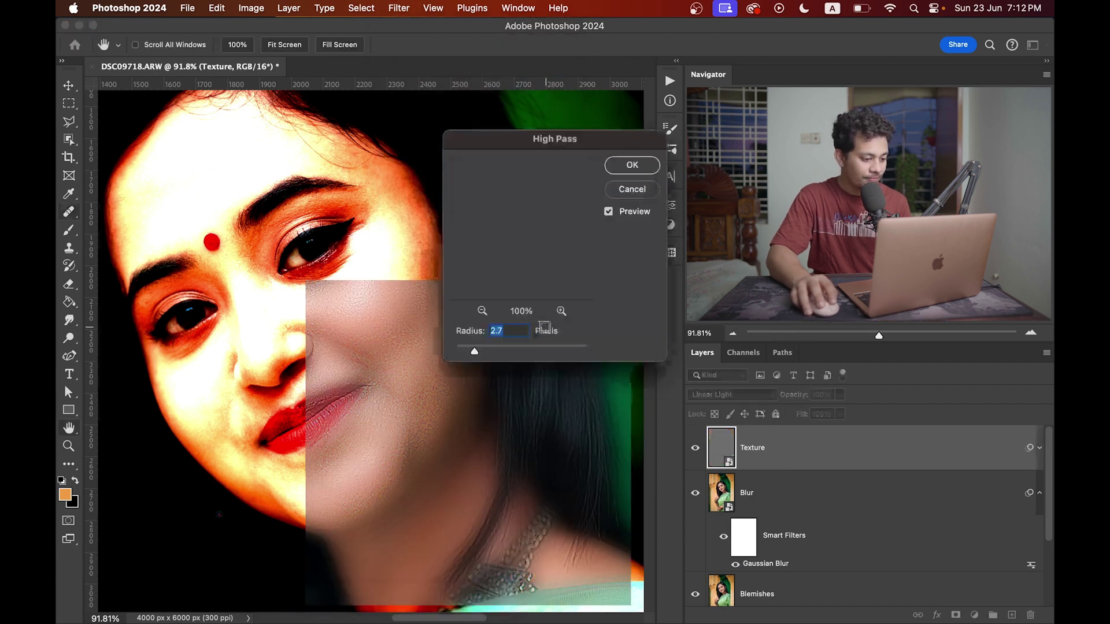
pyautogui.moveTo(474, 351)
pyautogui.mouseDown()
pyautogui.moveTo(460, 351)
pyautogui.moveTo(477, 353)
pyautogui.mouseUp()
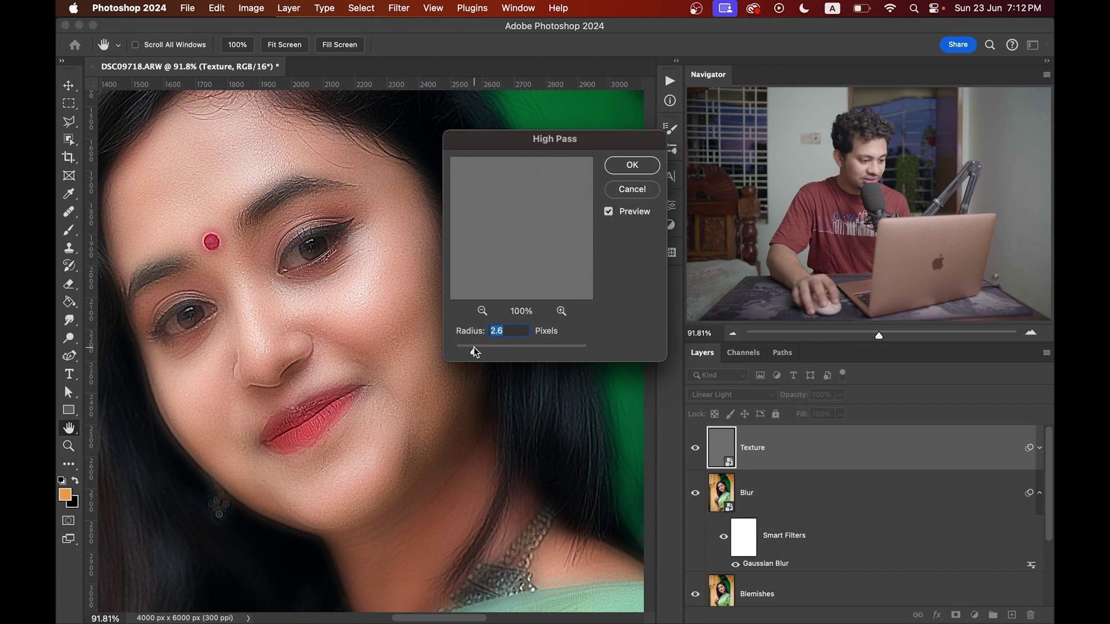
pyautogui.moveTo(474, 352)
pyautogui.mouseDown()
pyautogui.moveTo(507, 351)
pyautogui.moveTo(480, 353)
pyautogui.mouseUp()
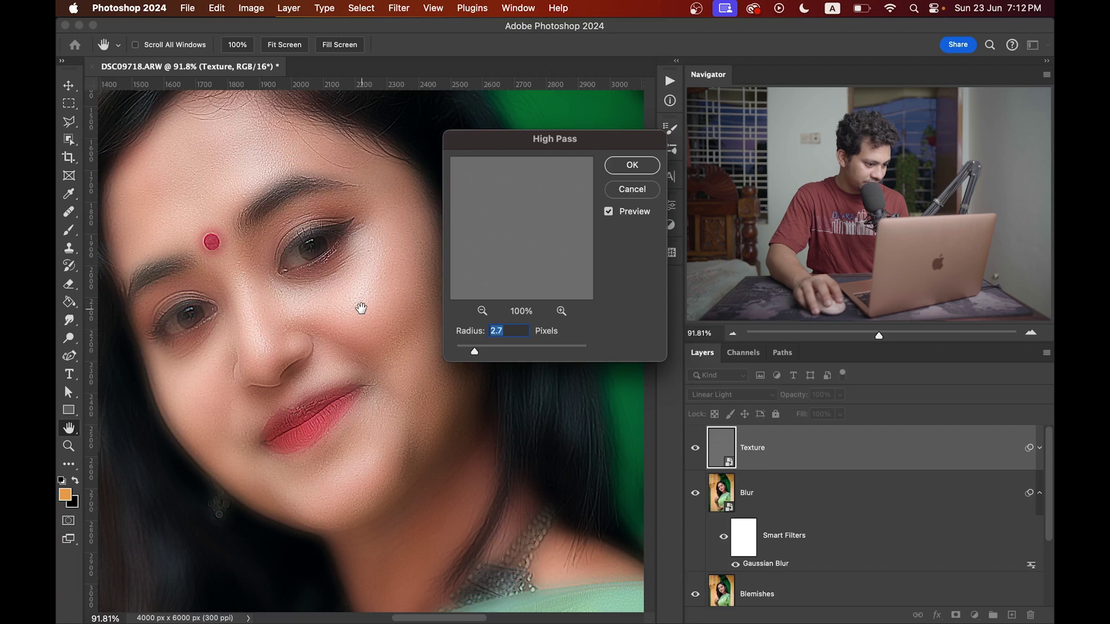
pyautogui.moveTo(359, 307); pyautogui.dragTo(342, 325)
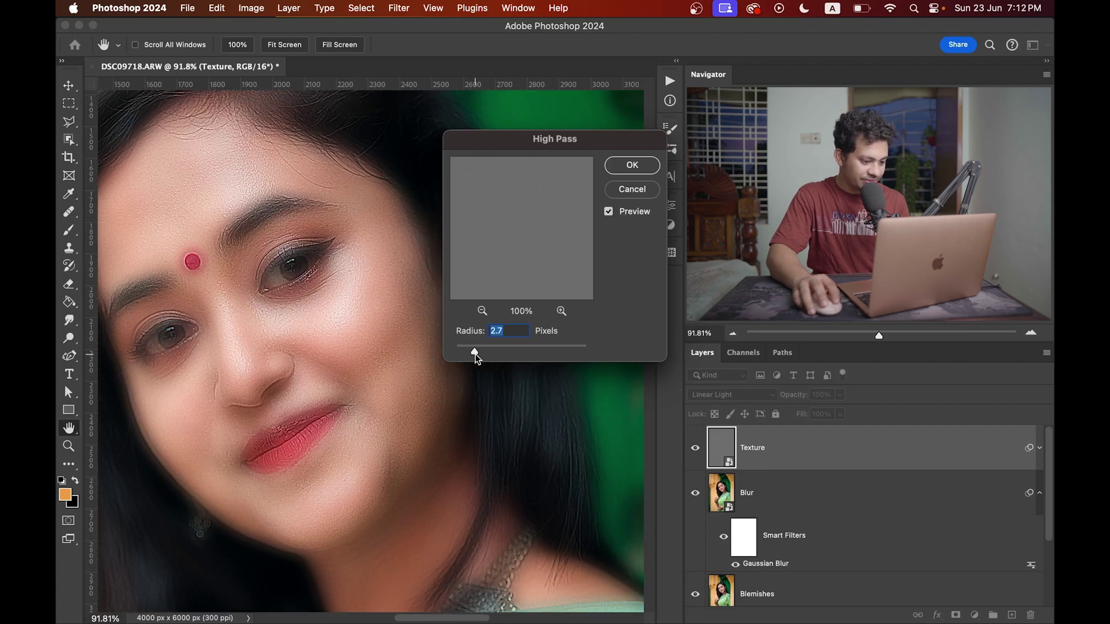
pyautogui.moveTo(475, 354); pyautogui.dragTo(477, 353)
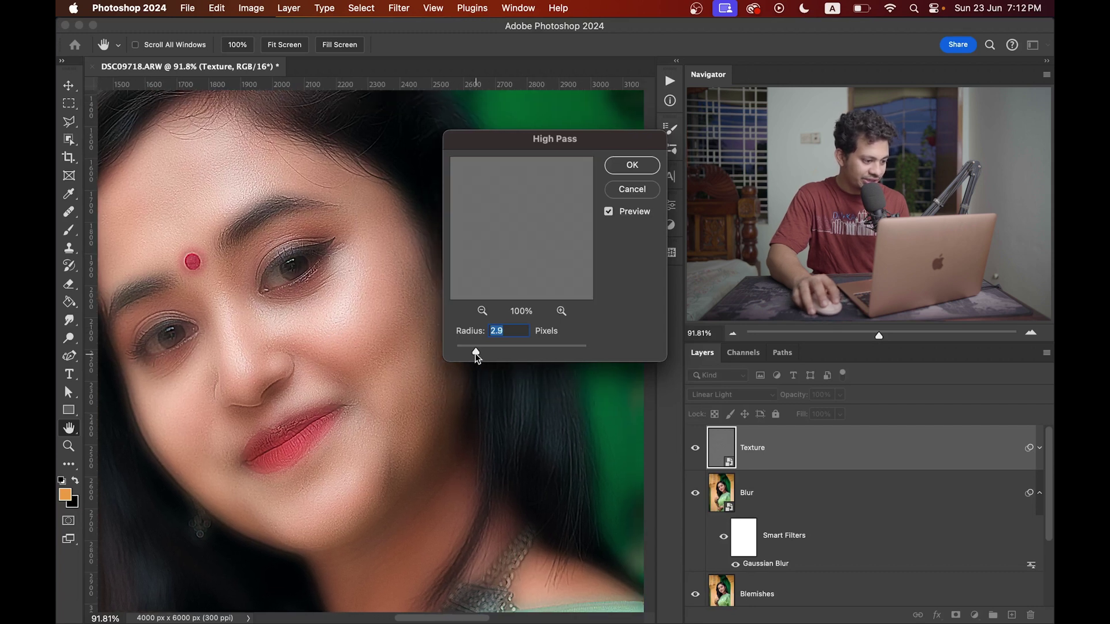
pyautogui.moveTo(475, 354); pyautogui.dragTo(478, 354)
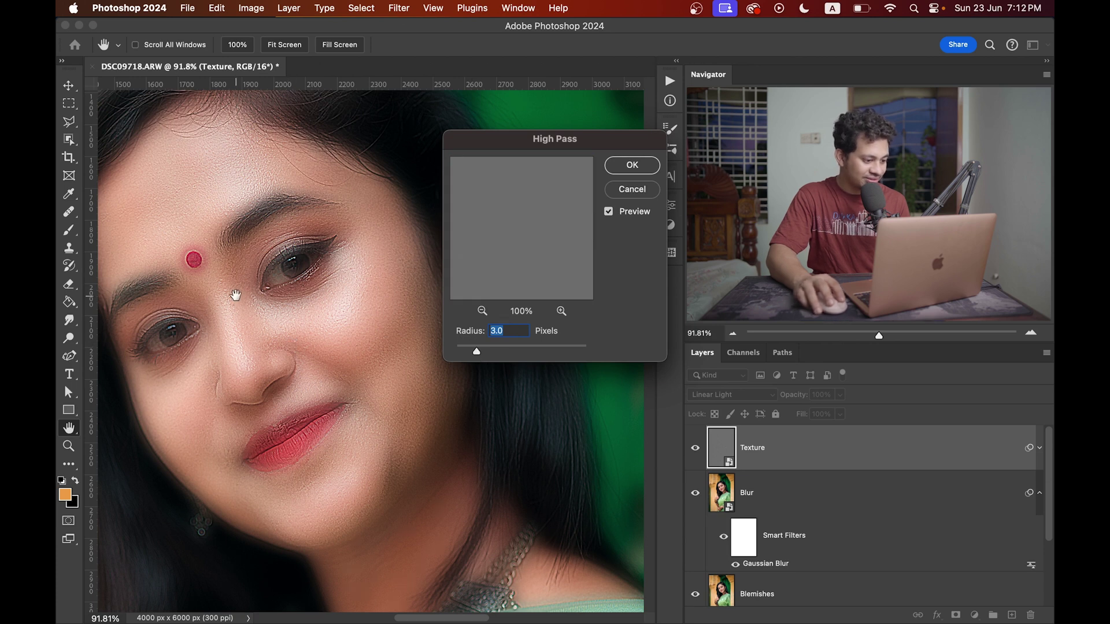
pyautogui.scroll(-1, 248, 290)
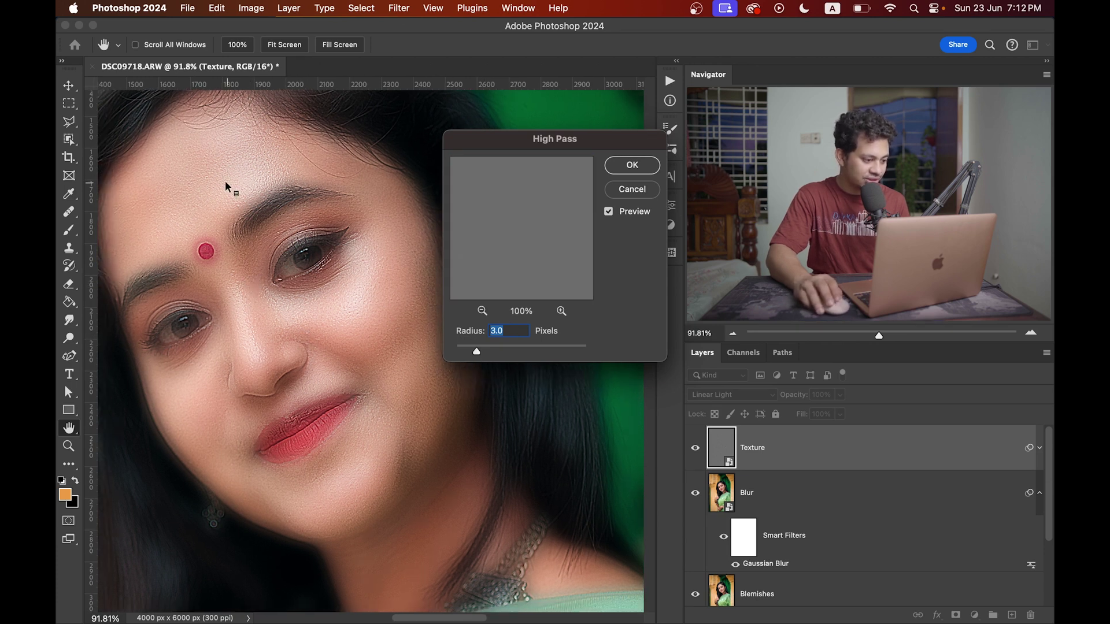
pyautogui.scroll(1, 228, 187)
pyautogui.hscroll(2, 266, 232)
pyautogui.hscroll(-3, 301, 272)
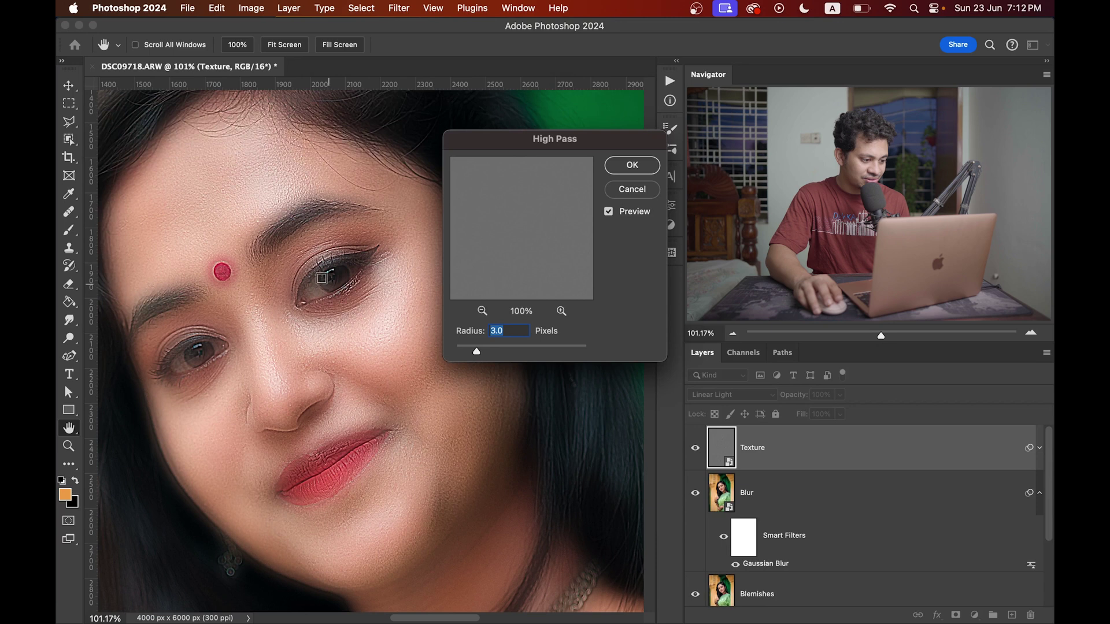
pyautogui.scroll(-1, 312, 275)
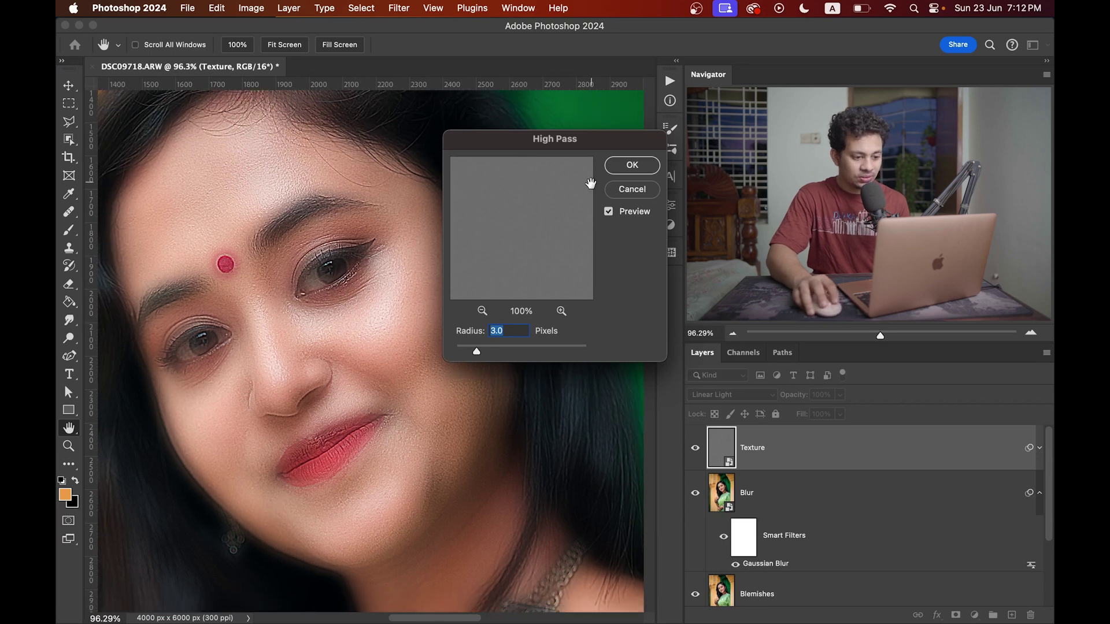
# Step: Apply the High Pass filter at 3 pixels
pyautogui.click(632, 166)
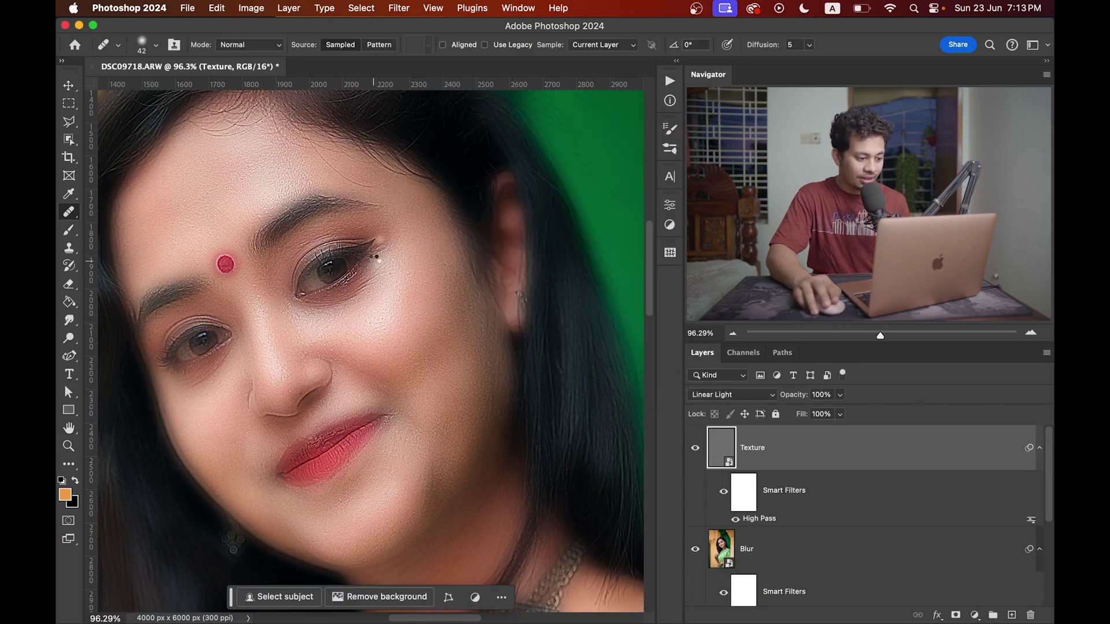
pyautogui.scroll(-2, 396, 317)
pyautogui.hscroll(-1, 397, 318)
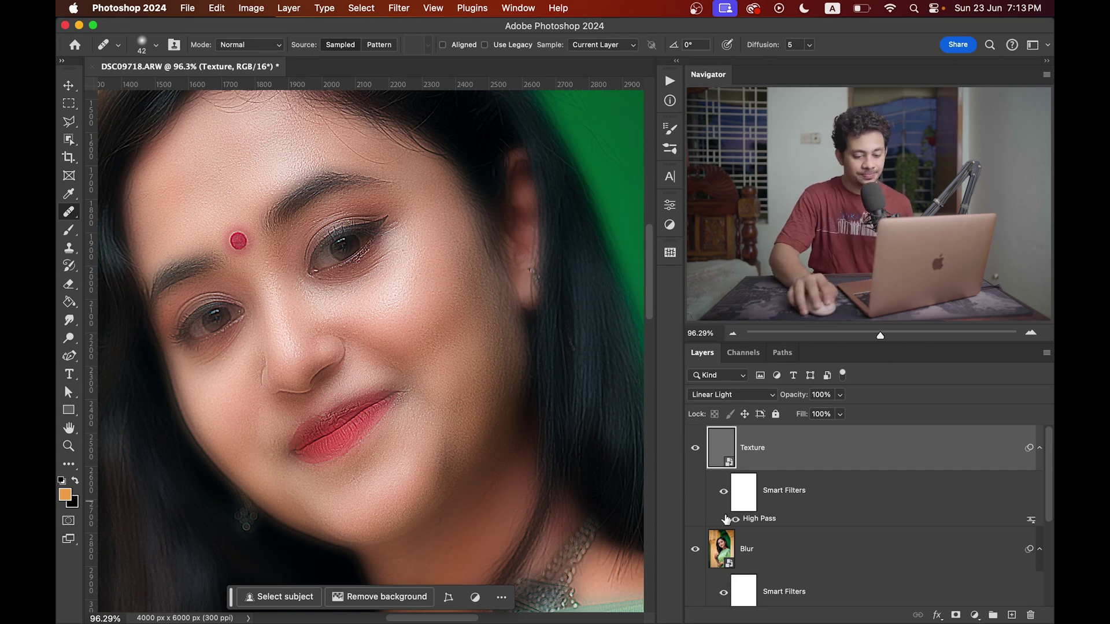
# Step: Add a Selective Color layer on Whites in Absolute mode with Black at about -20%
pyautogui.click(975, 616)
pyautogui.moveTo(975, 617)
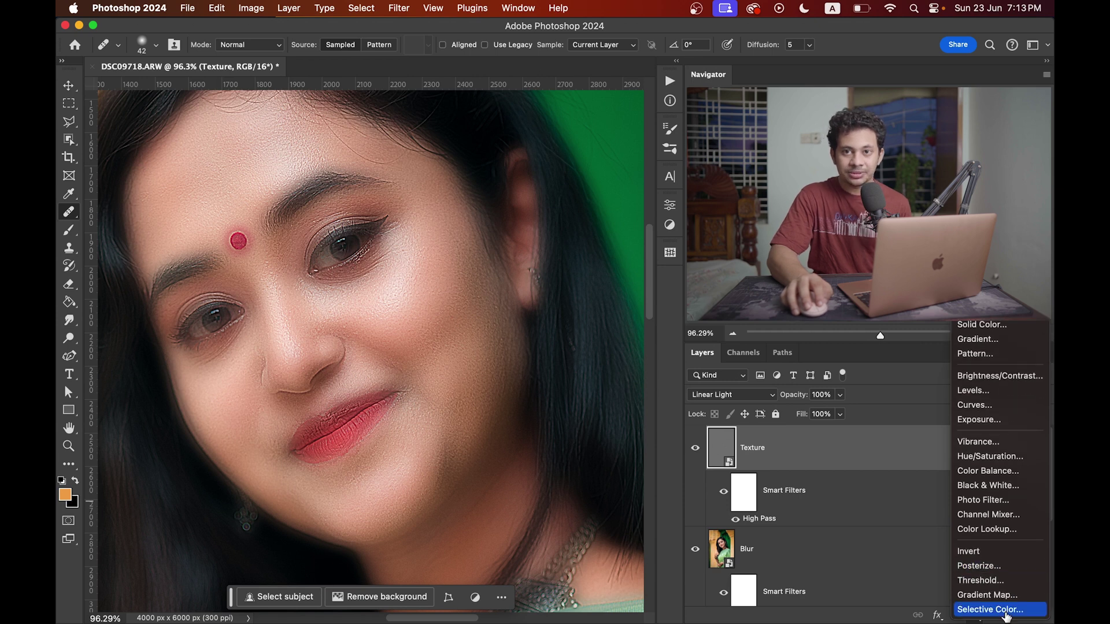
pyautogui.click(1006, 611)
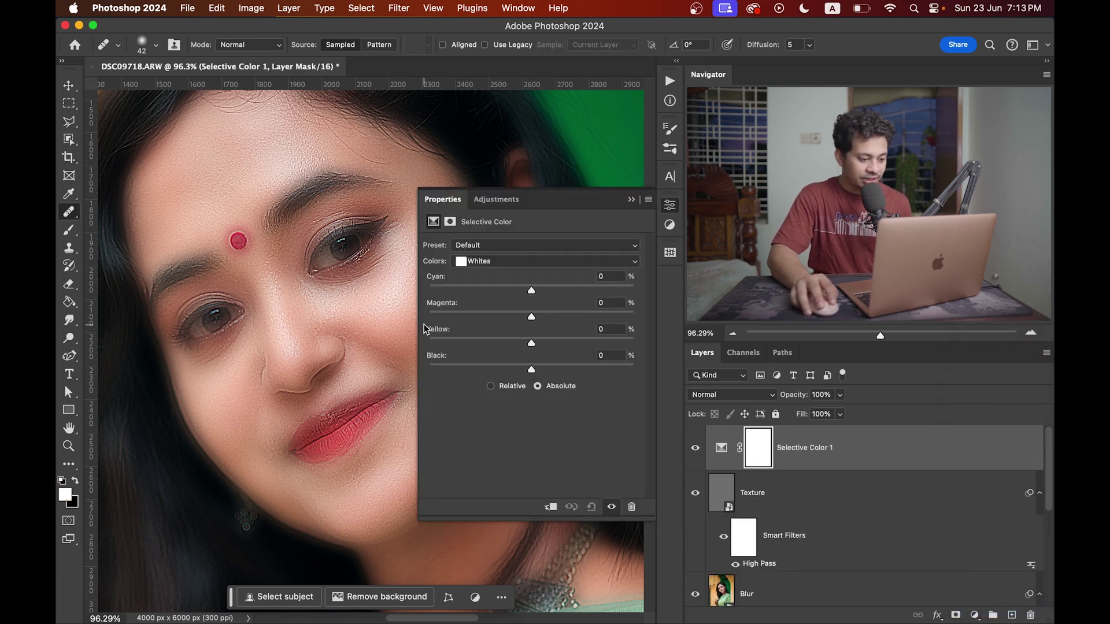
pyautogui.click(489, 262)
pyautogui.click(493, 260)
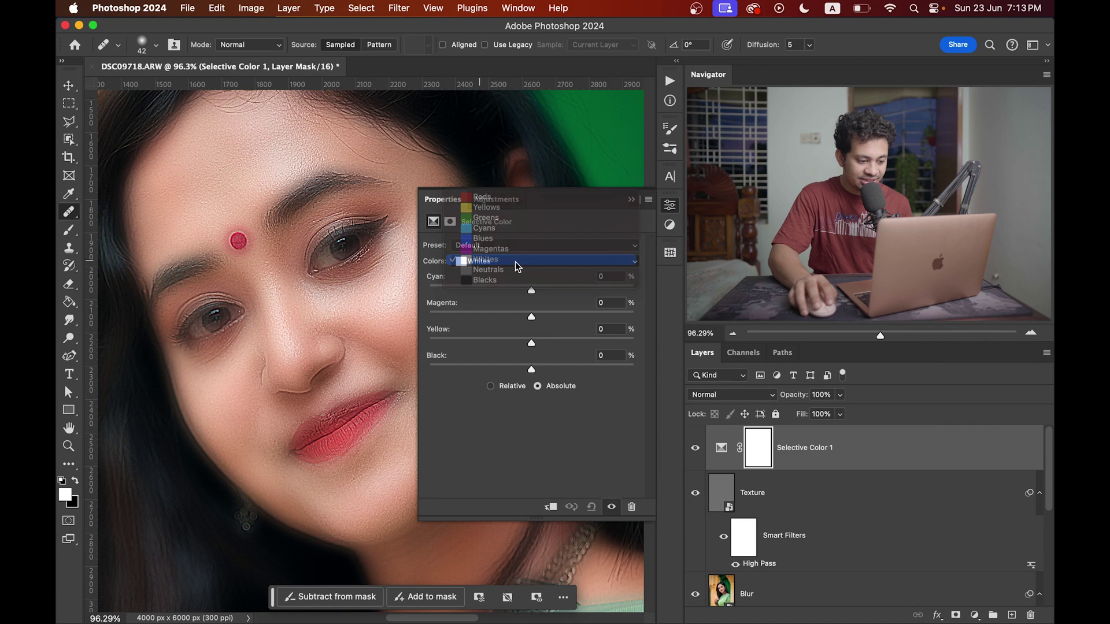
pyautogui.click(539, 386)
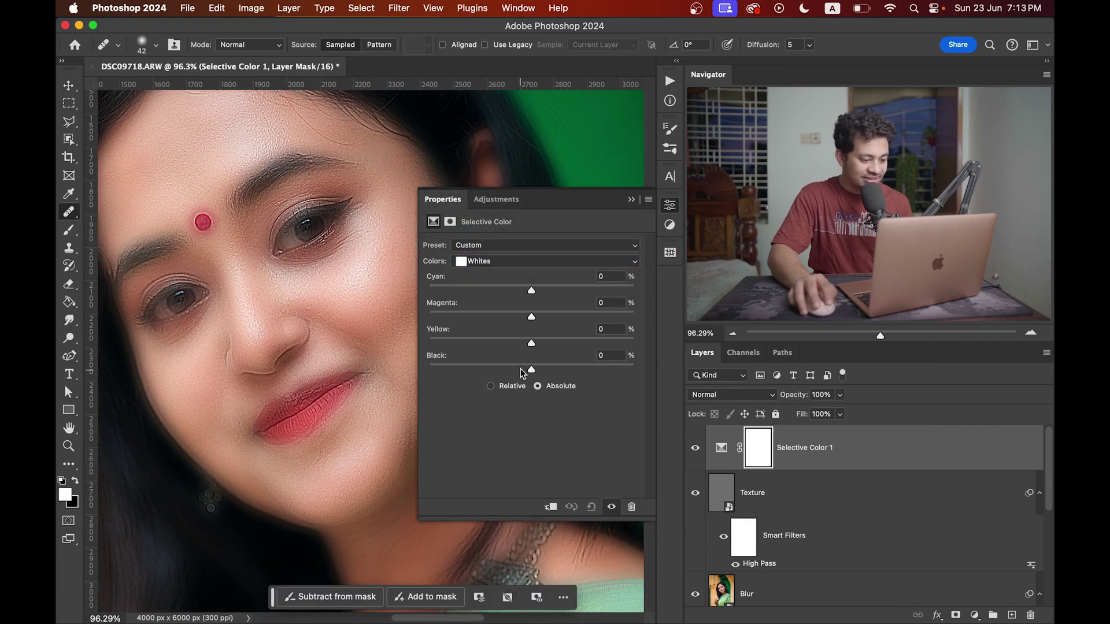
pyautogui.scroll(1, 255, 300)
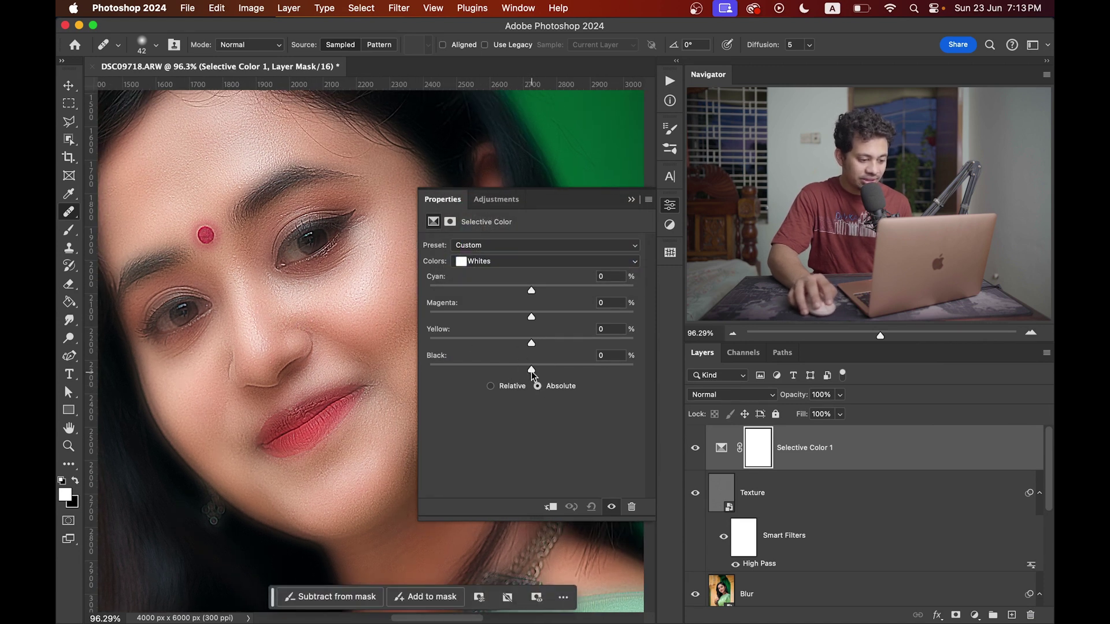
pyautogui.moveTo(533, 375)
pyautogui.mouseDown()
pyautogui.moveTo(456, 373)
pyautogui.moveTo(550, 372)
pyautogui.moveTo(512, 371)
pyautogui.mouseUp()
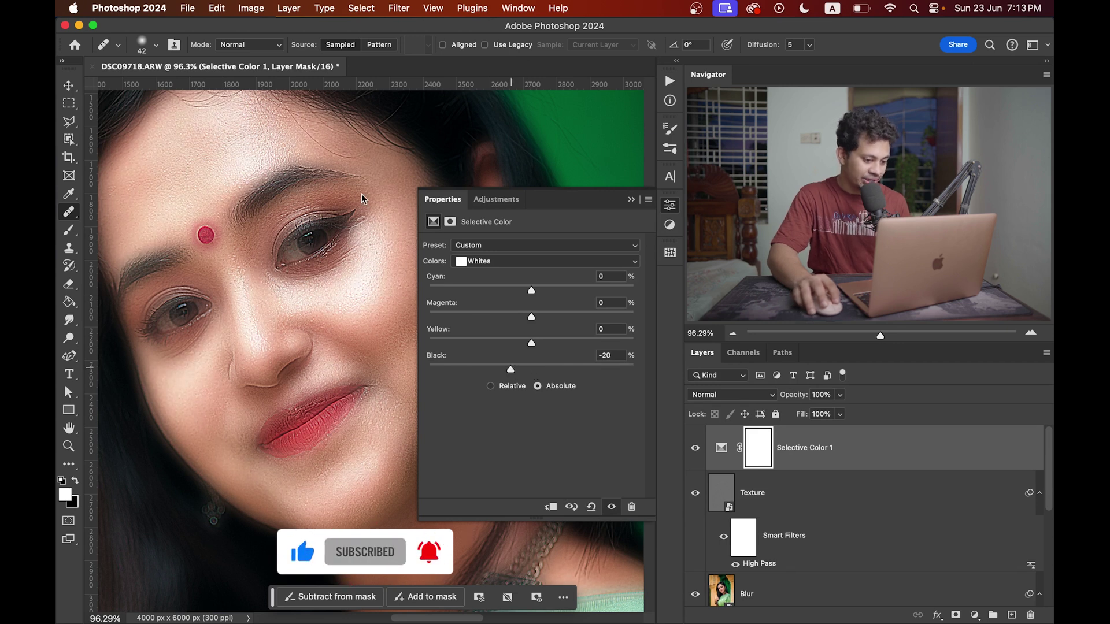
pyautogui.scroll(2, 362, 208)
pyautogui.click(670, 205)
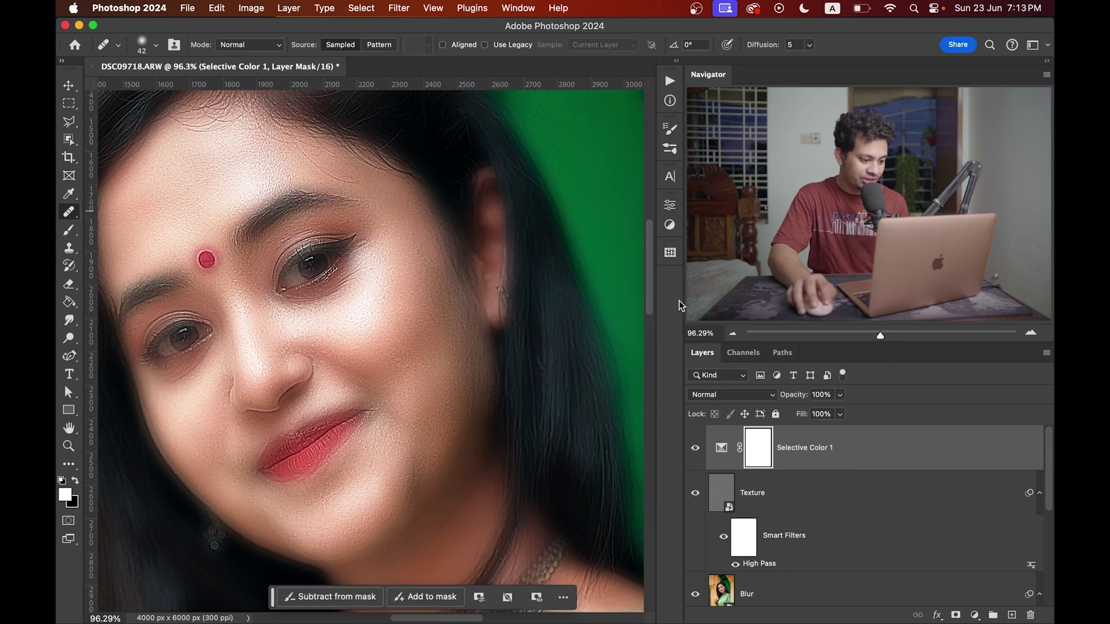
# Step: Compare the Selective Color 1 glow before and after, and set its opacity to 83%
pyautogui.click(694, 453)
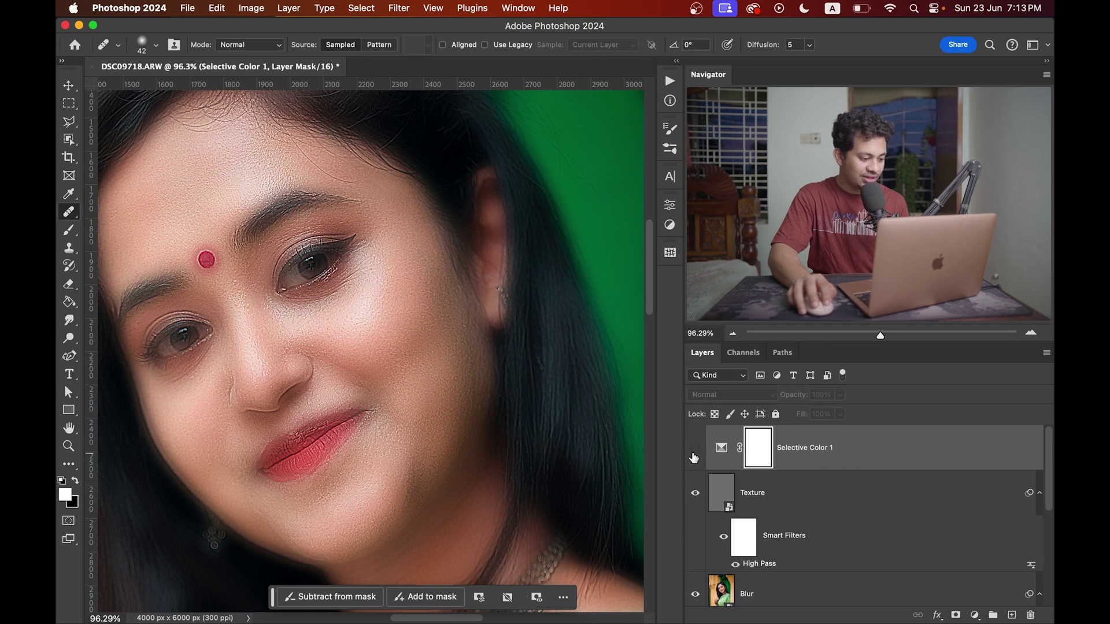
pyautogui.click(695, 455)
pyautogui.click(694, 456)
pyautogui.click(695, 456)
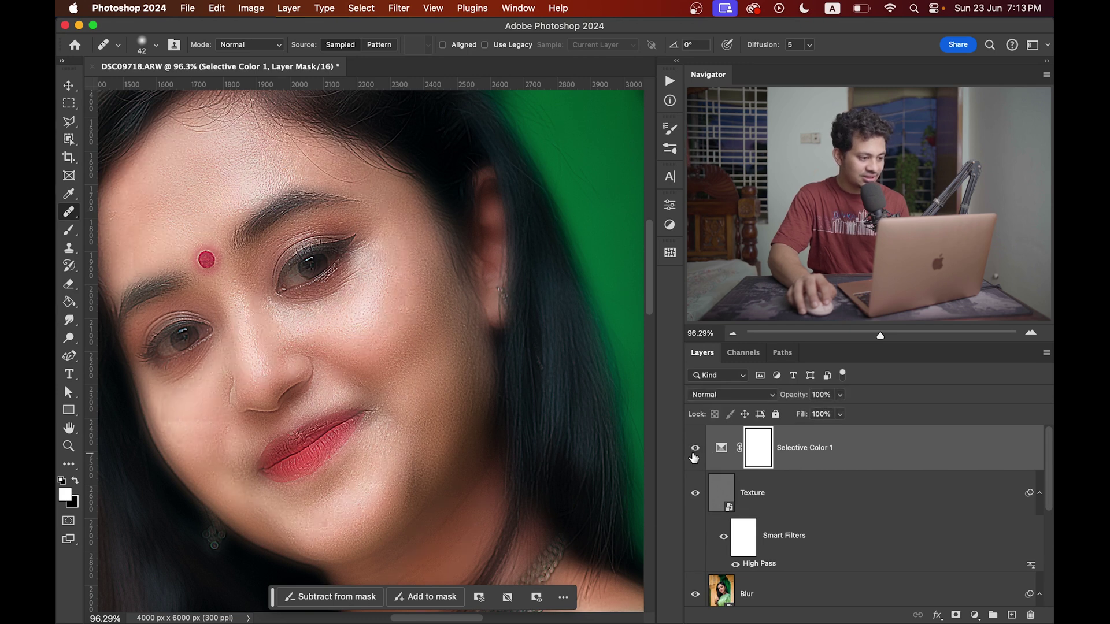
pyautogui.moveTo(789, 399); pyautogui.dragTo(780, 402)
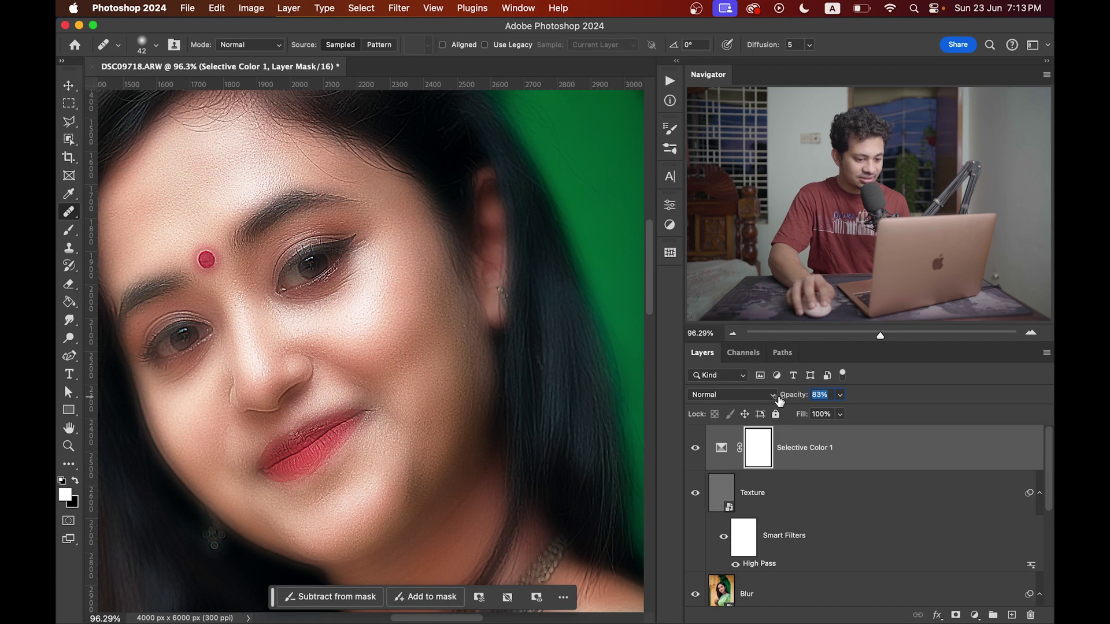
pyautogui.click(697, 449)
pyautogui.click(698, 451)
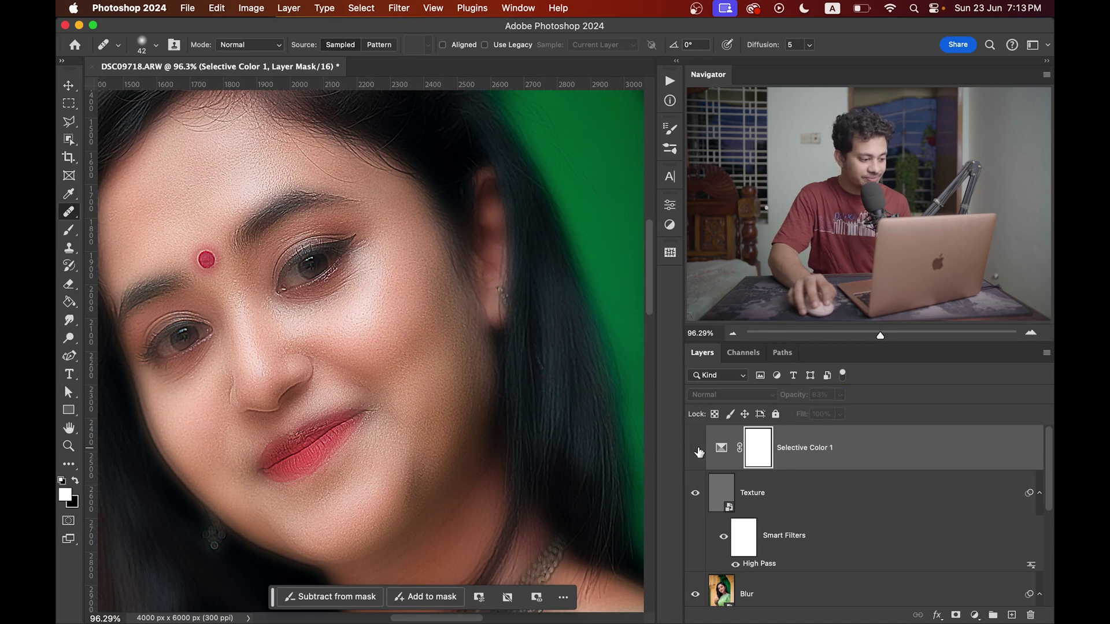
pyautogui.click(698, 450)
pyautogui.scroll(-3, 383, 342)
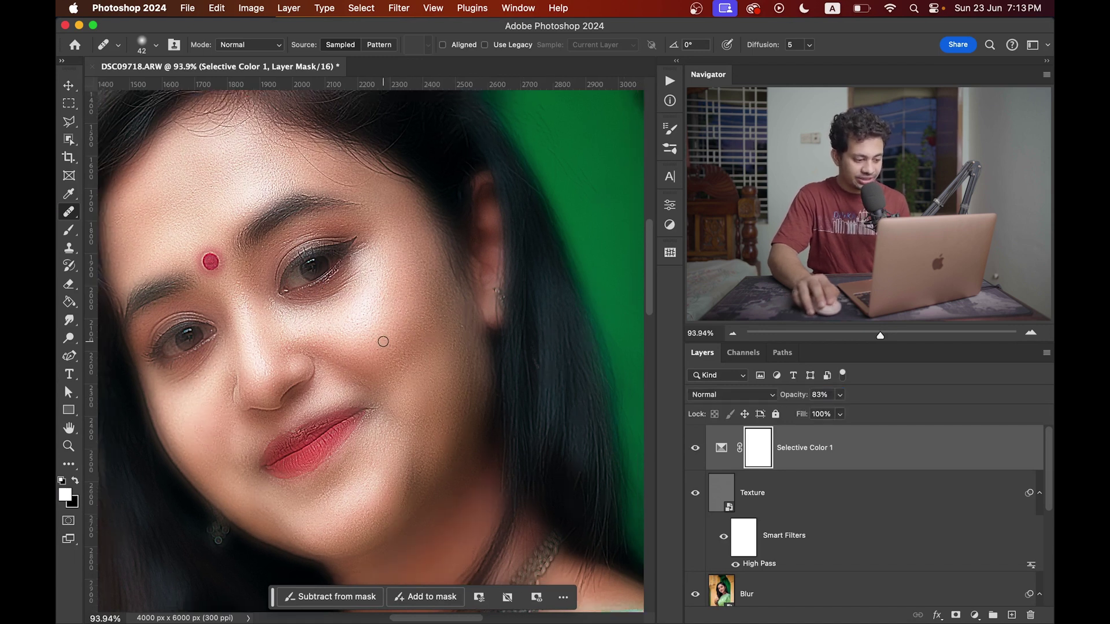
pyautogui.scroll(-1, 416, 347)
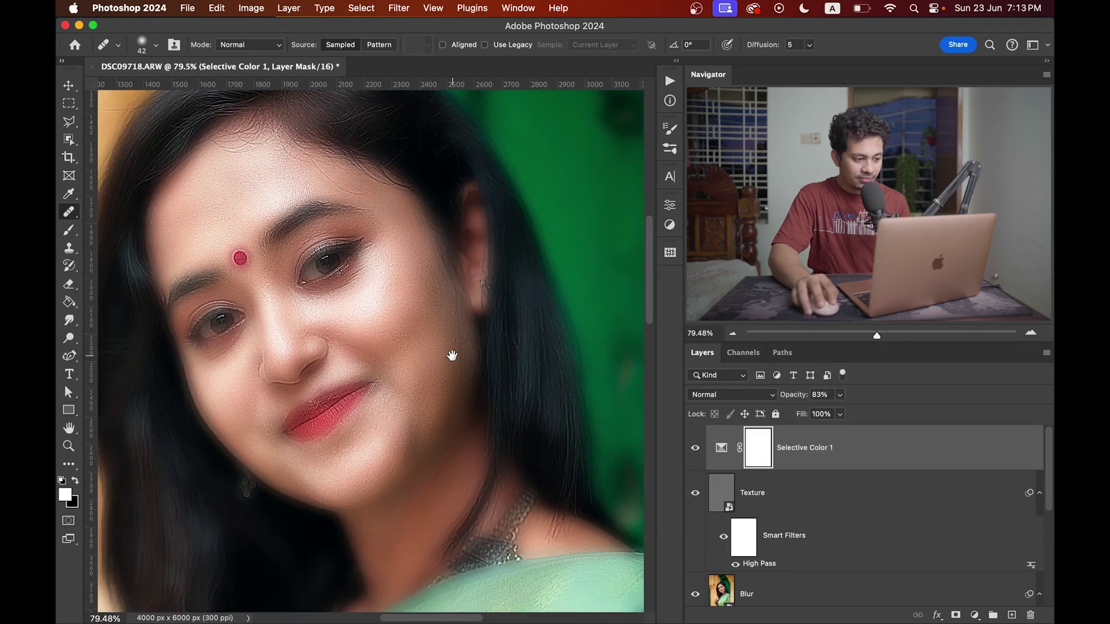
# Step: Select the Selective Color 1, Texture and Blur layers and group them into Group 1 with Cmd+G
pyautogui.click(935, 463)
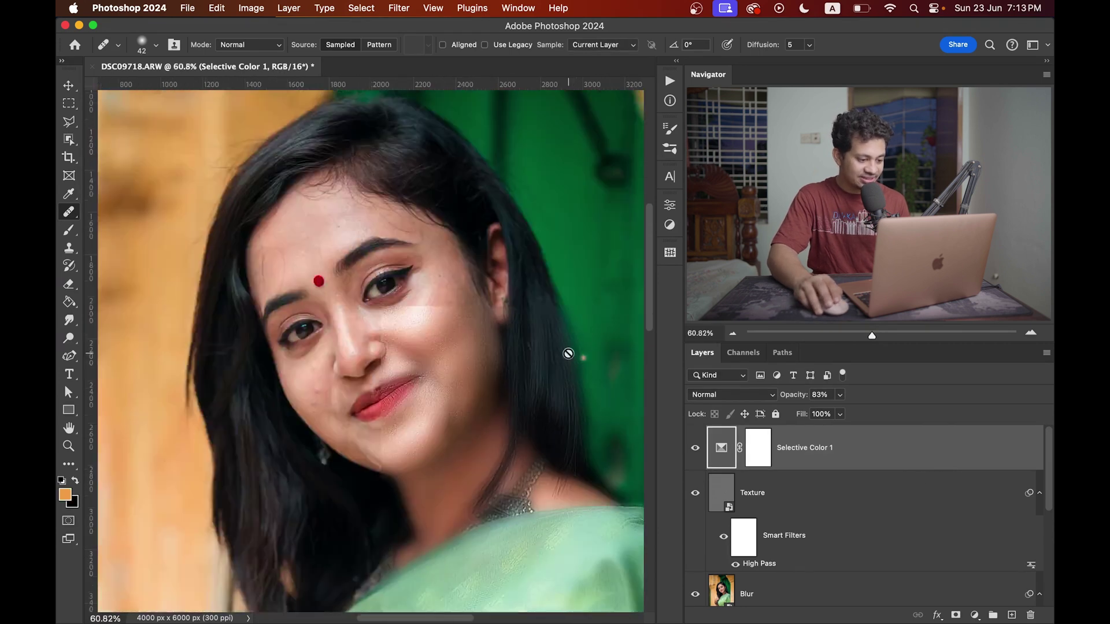
pyautogui.scroll(-1, 568, 354)
pyautogui.scroll(-3, 534, 293)
pyautogui.scroll(-2, 375, 248)
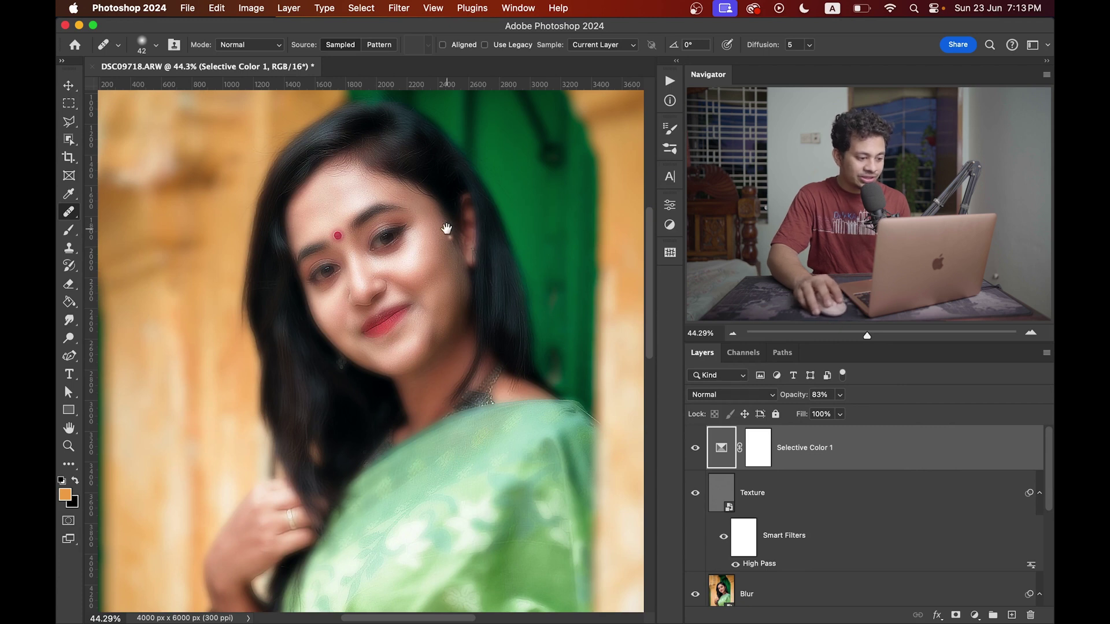
pyautogui.moveTo(447, 229); pyautogui.dragTo(384, 295)
pyautogui.scroll(3, 440, 295)
pyautogui.scroll(1, 329, 293)
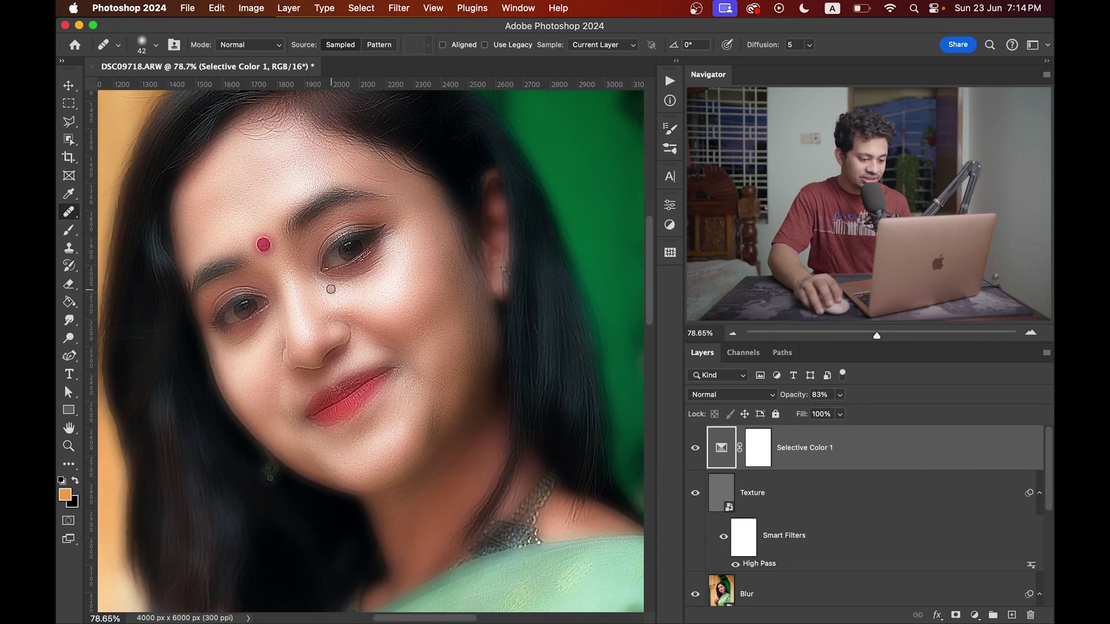
pyautogui.click(813, 499)
pyautogui.scroll(-1, 835, 520)
pyautogui.click(816, 561)
pyautogui.scroll(-2, 856, 534)
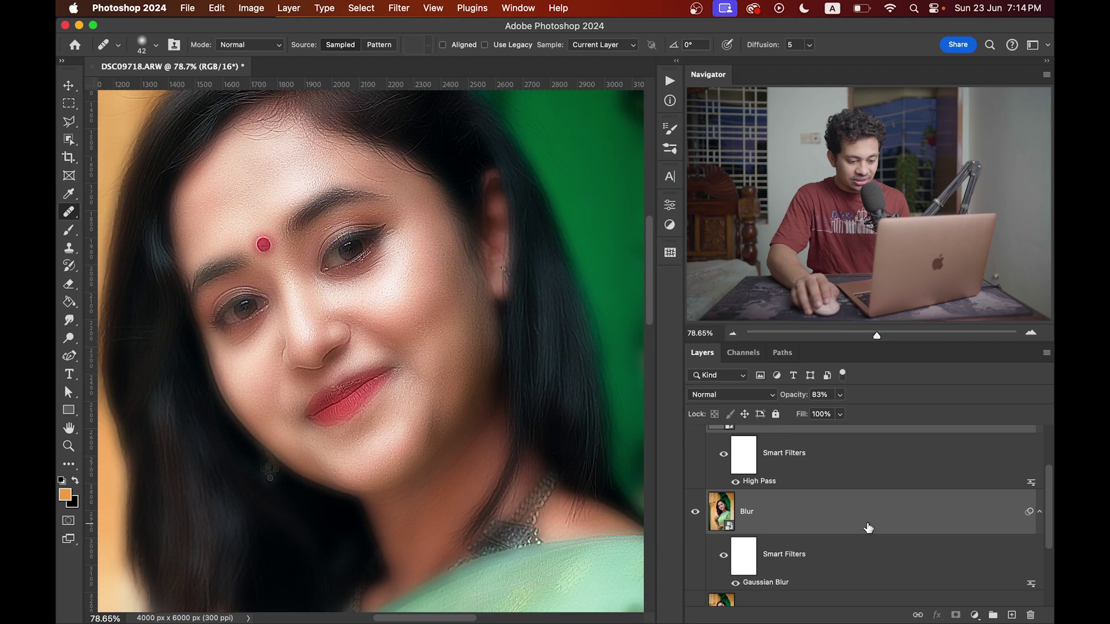
pyautogui.scroll(2, 869, 527)
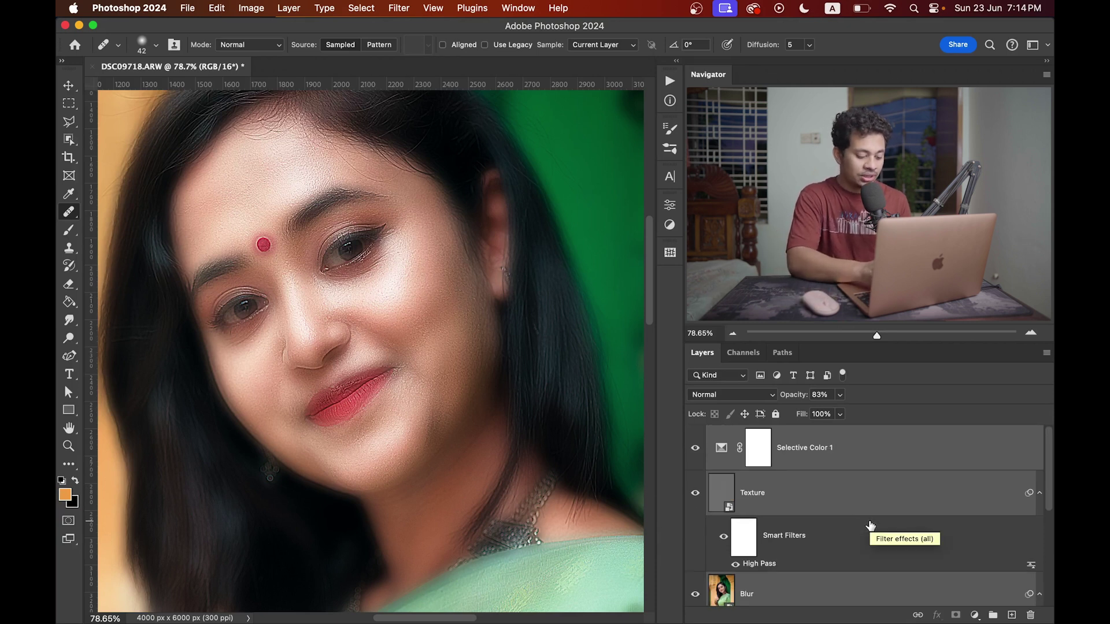
pyautogui.press('super+g')
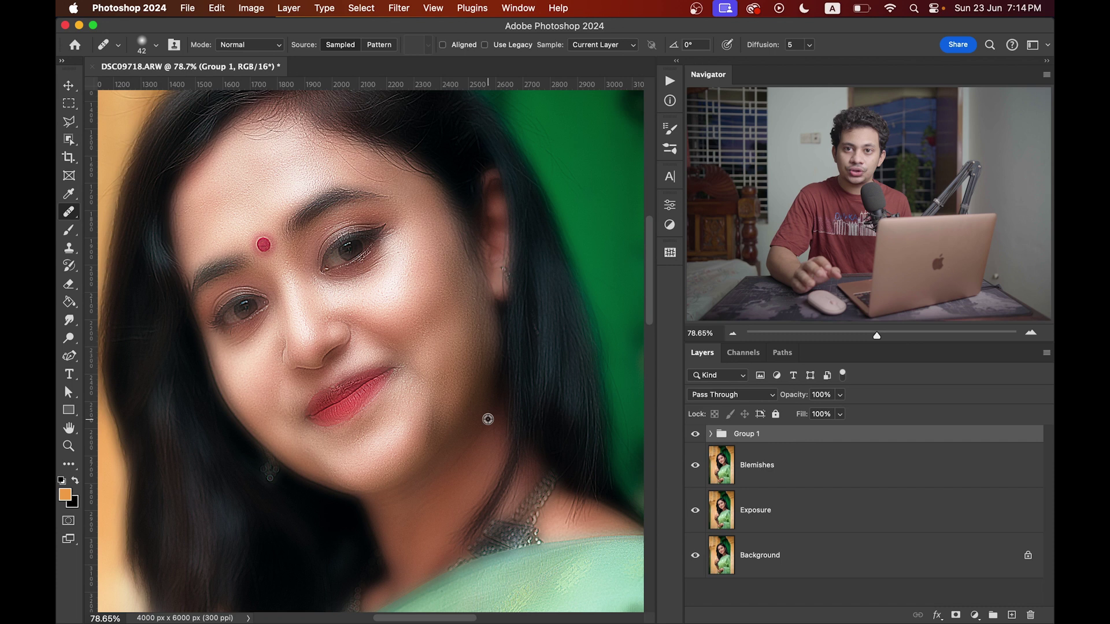
# Step: Give Group 1 a black mask and brush white over the forehead to reveal the retouching
pyautogui.click(957, 616)
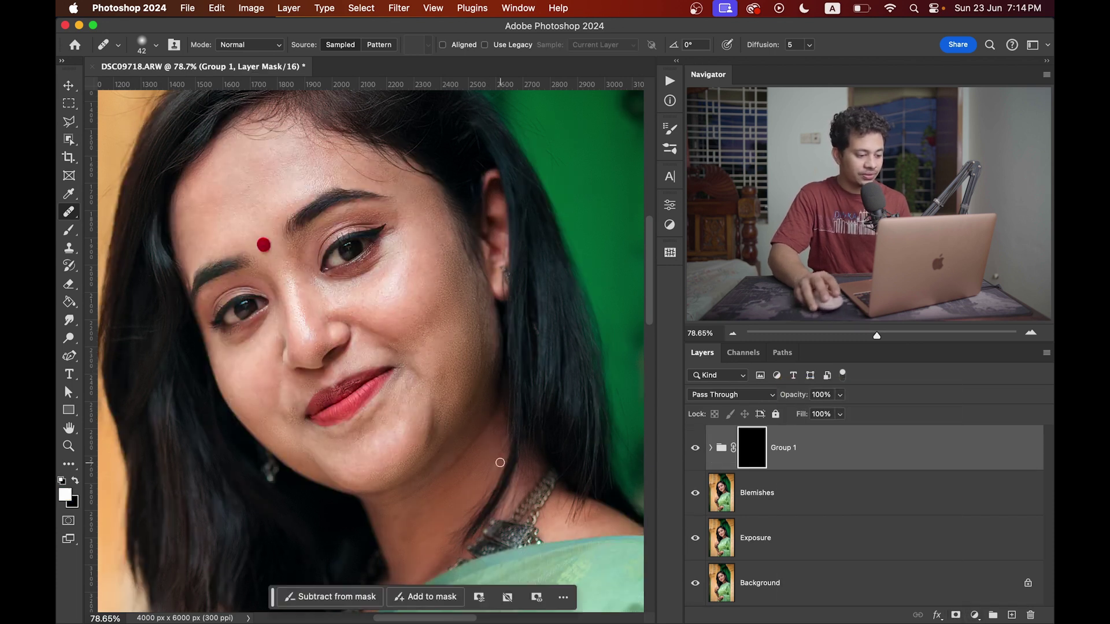
pyautogui.press('b')
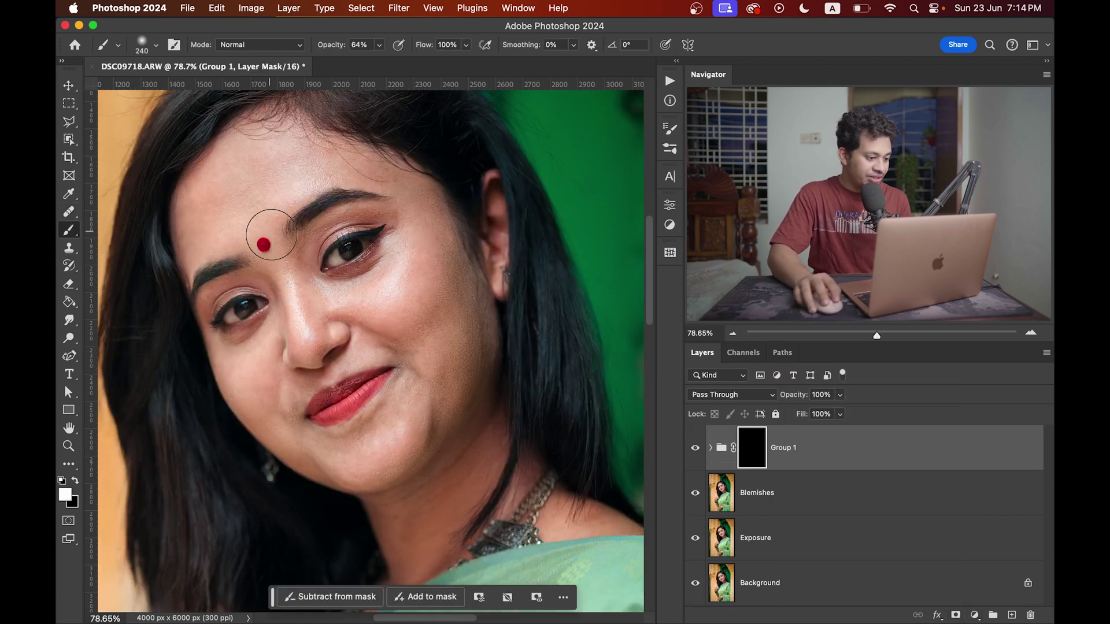
pyautogui.hscroll(-2, 370, 347)
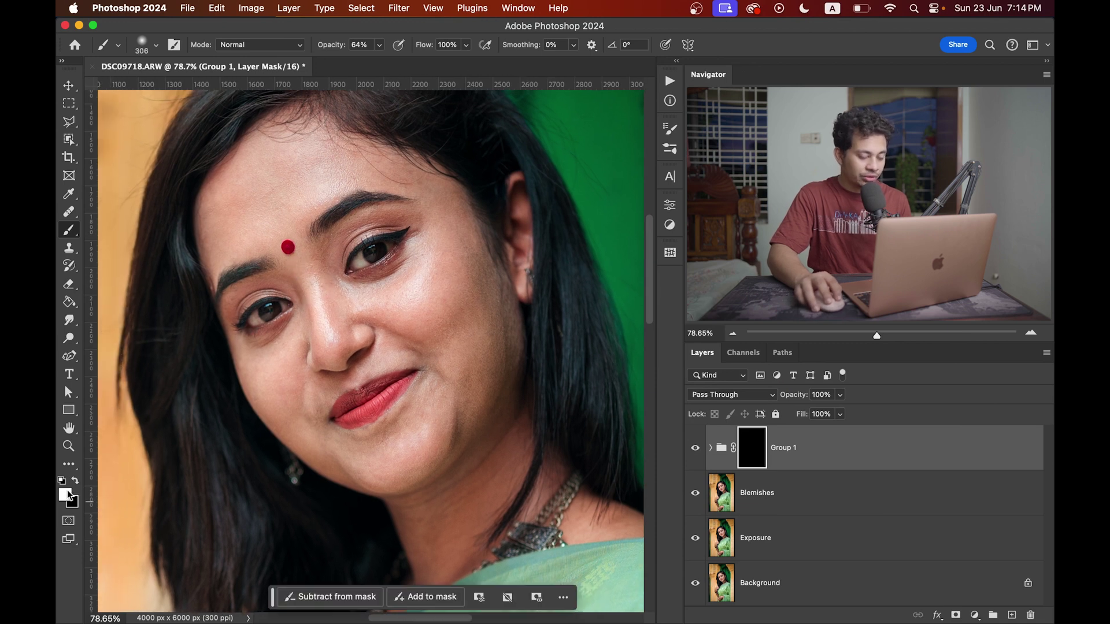
pyautogui.scroll(2, 261, 169)
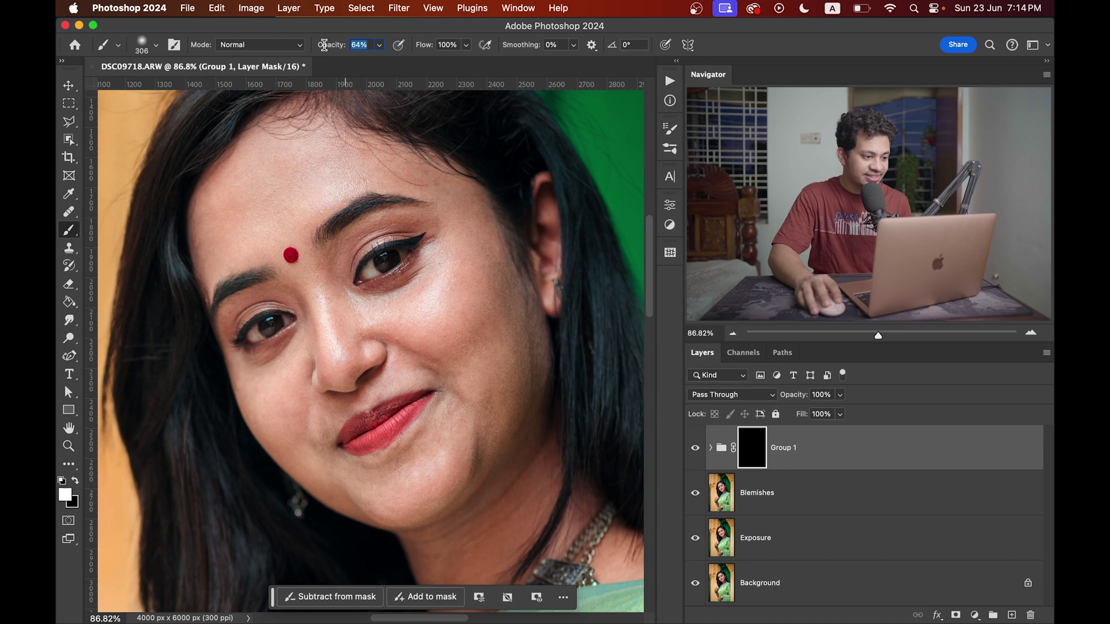
pyautogui.moveTo(341, 205); pyautogui.dragTo(357, 253)
pyautogui.scroll(3, 252, 256)
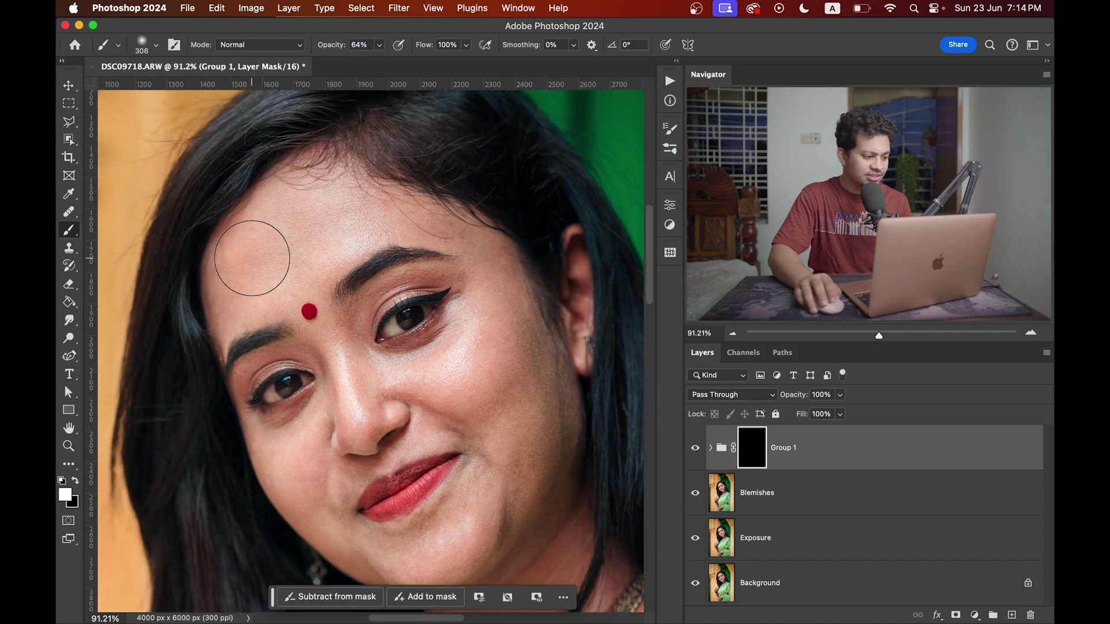
pyautogui.scroll(2, 293, 250)
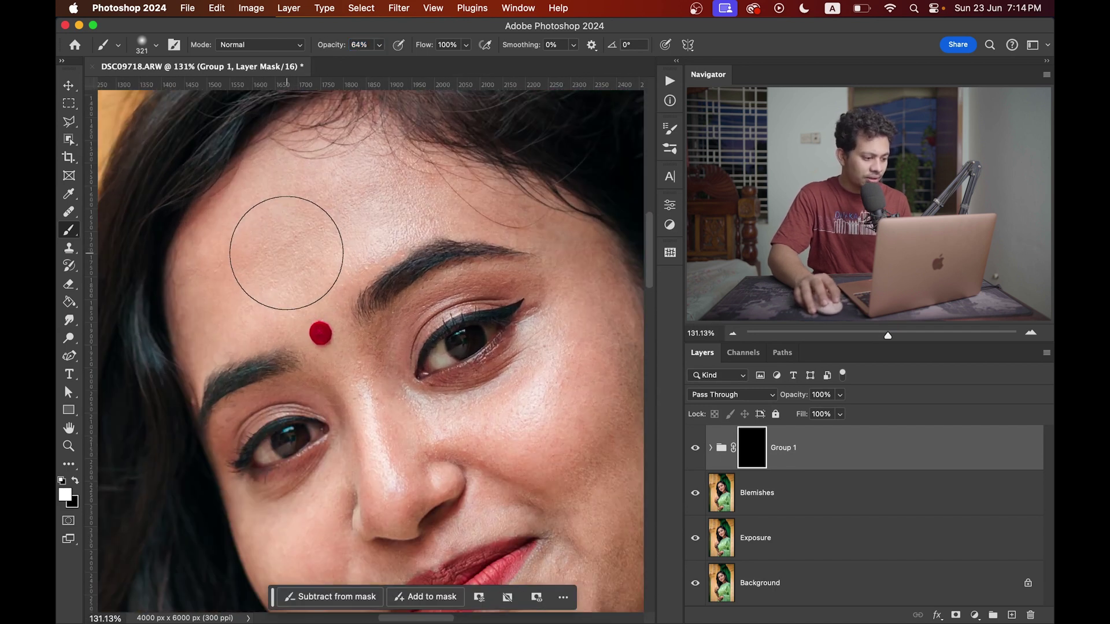
pyautogui.click(301, 239)
pyautogui.moveTo(301, 239)
pyautogui.mouseDown()
pyautogui.moveTo(245, 251)
pyautogui.moveTo(234, 282)
pyautogui.moveTo(365, 217)
pyautogui.moveTo(332, 214)
pyautogui.moveTo(326, 172)
pyautogui.moveTo(237, 279)
pyautogui.mouseUp()
# Step: Paint the mask across the right side of the face with a smaller brush
pyautogui.scroll(-1, 355, 223)
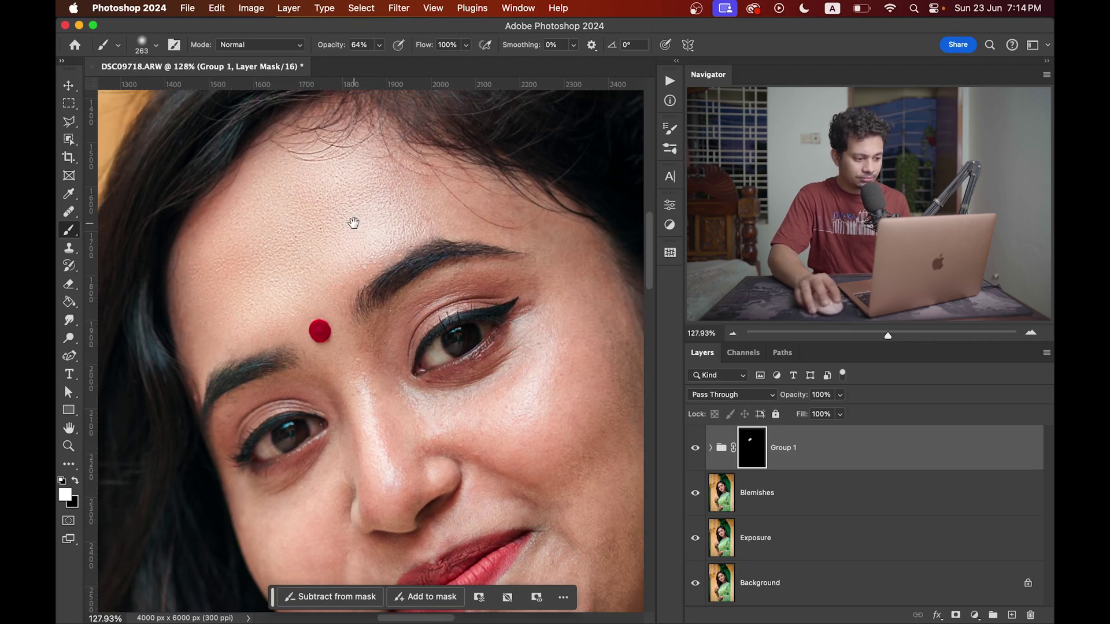
pyautogui.moveTo(354, 223)
pyautogui.mouseDown()
pyautogui.moveTo(262, 218)
pyautogui.moveTo(354, 220)
pyautogui.mouseUp()
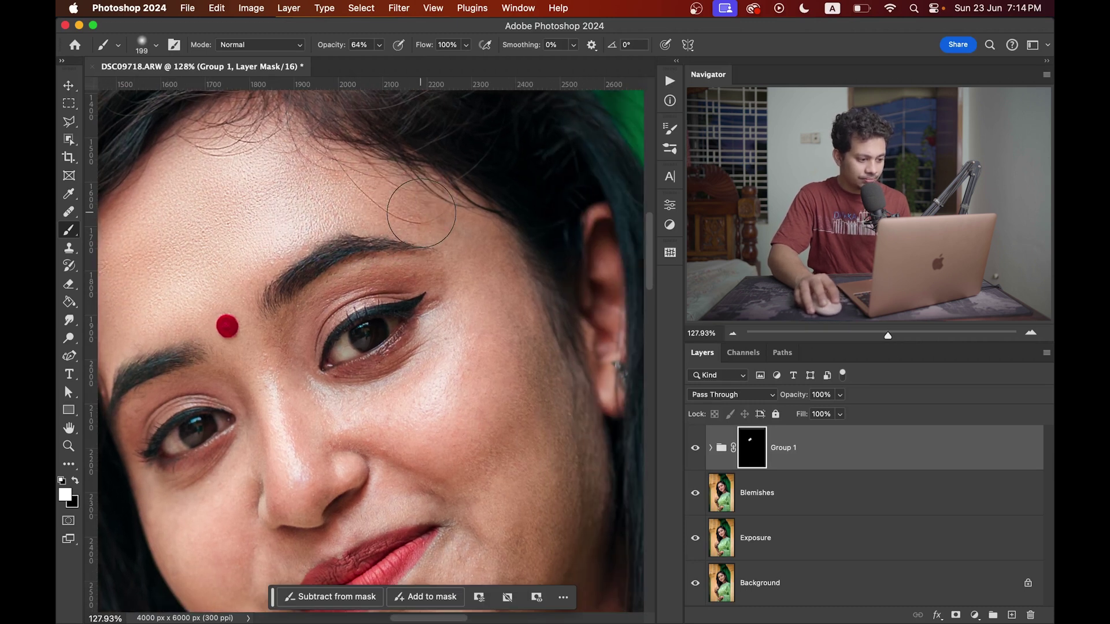
pyautogui.scroll(-5, 497, 346)
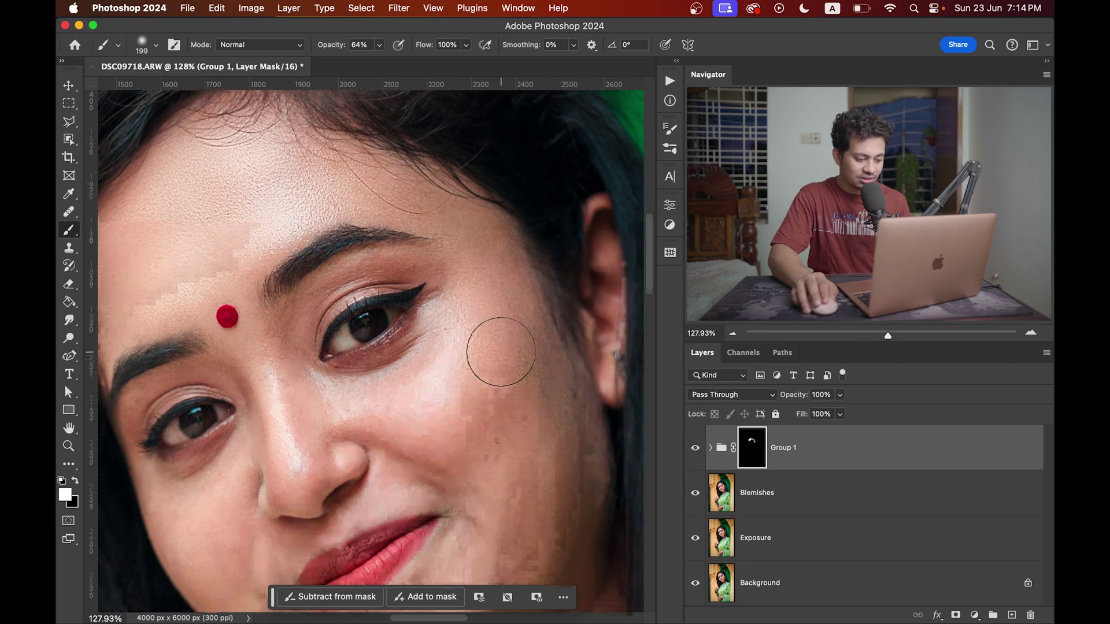
pyautogui.scroll(-1, 538, 283)
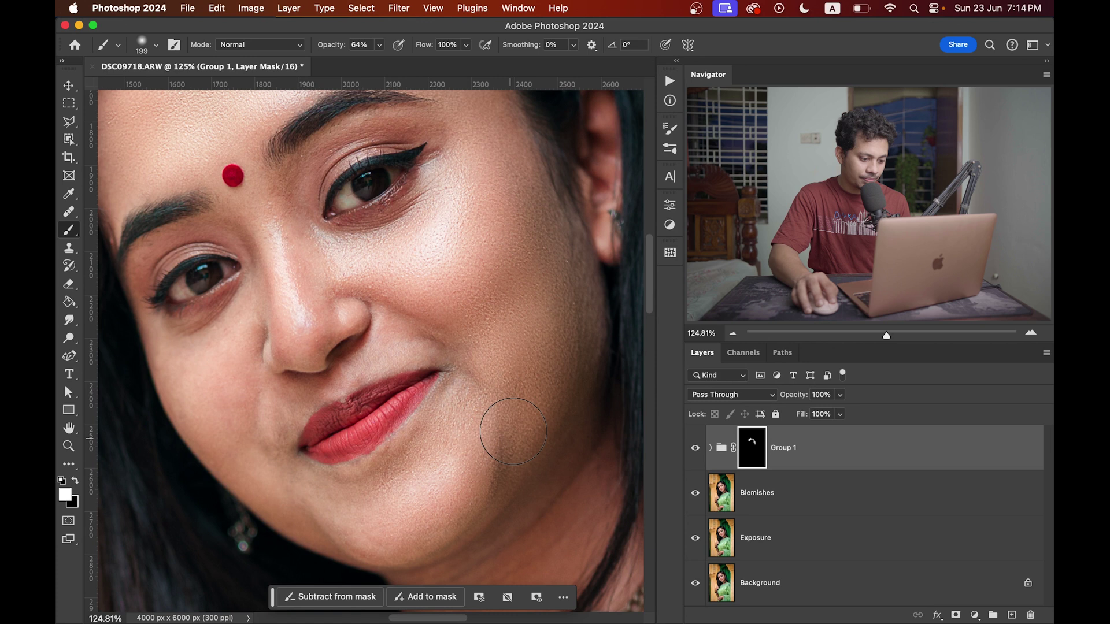
pyautogui.scroll(-2, 295, 413)
pyautogui.press('[')
pyautogui.press('[')
pyautogui.press('[')
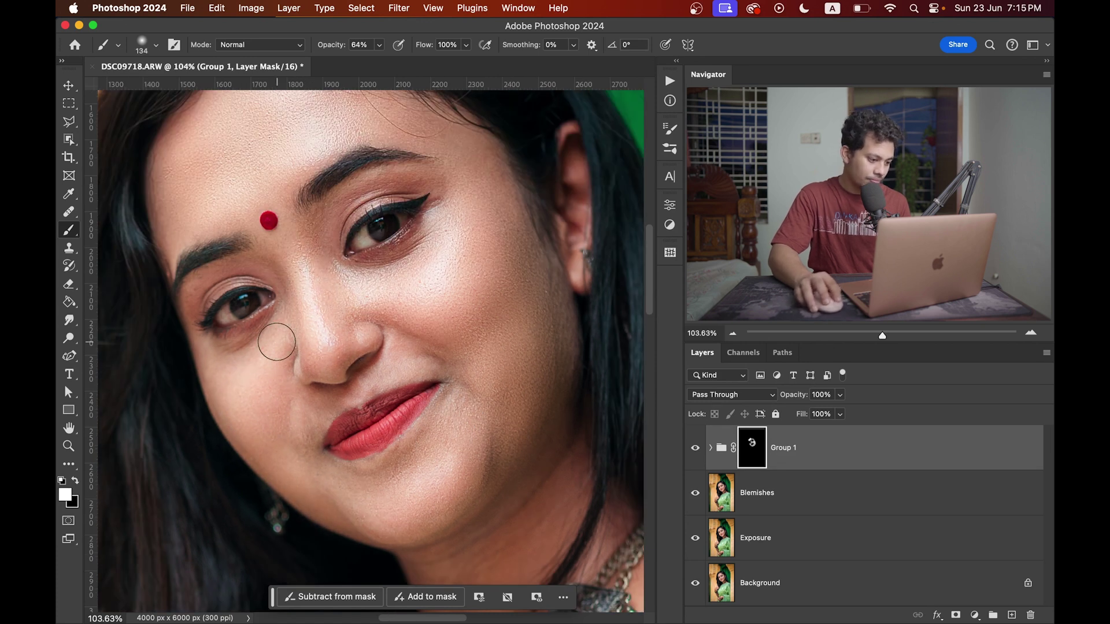
pyautogui.scroll(3, 423, 183)
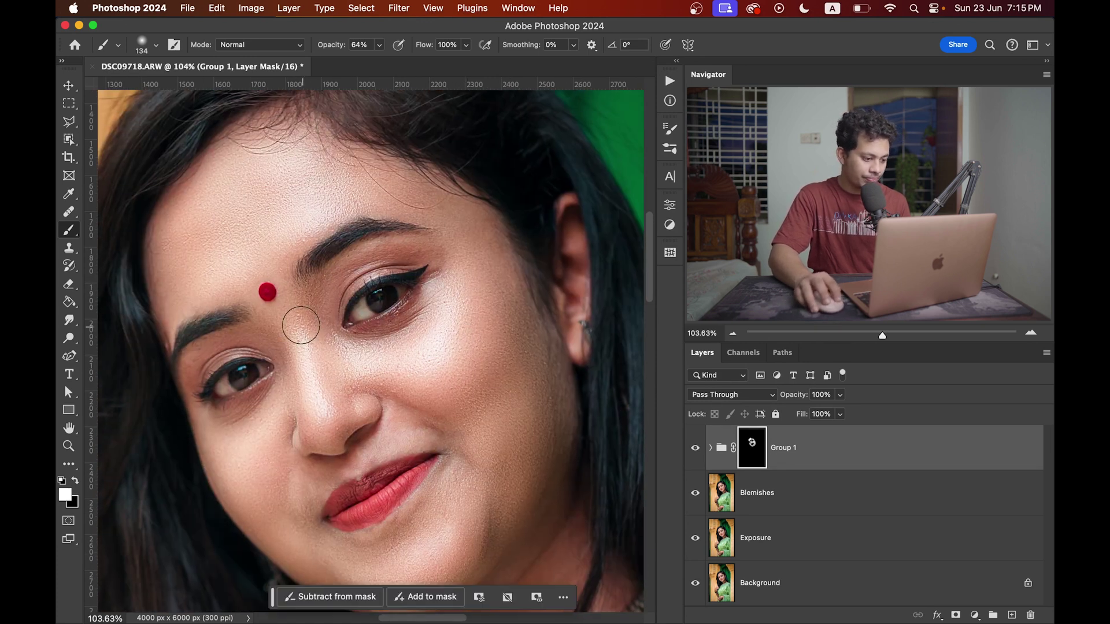
pyautogui.scroll(-7, 230, 291)
# Step: Paint the cheeks, chin, neck and arm into the mask with a progressively larger brush
pyautogui.press(']')
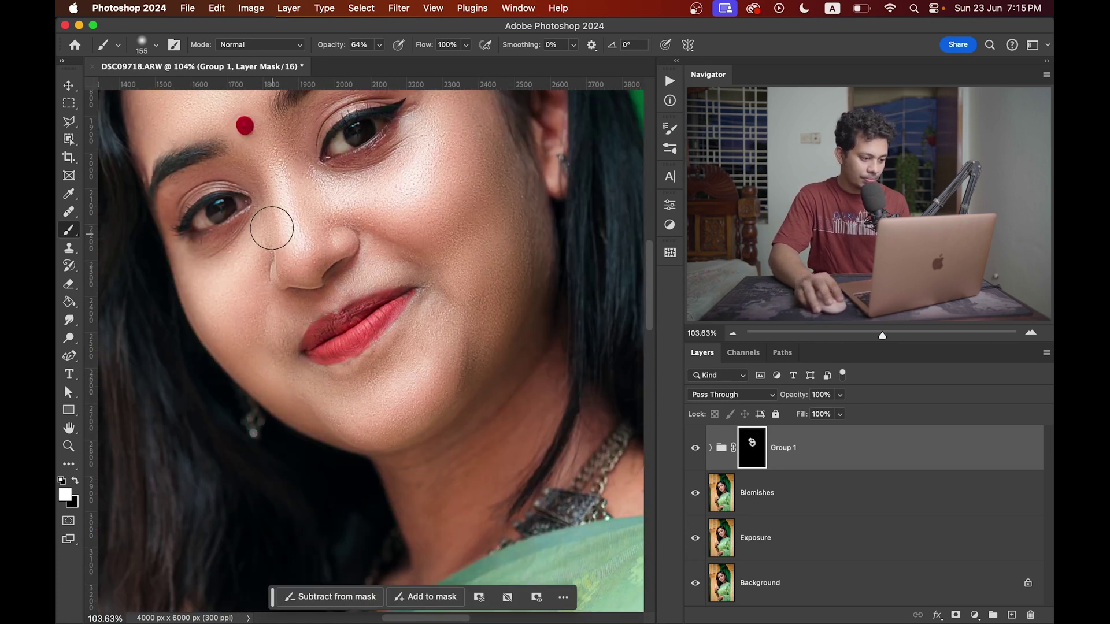
pyautogui.press(']')
pyautogui.scroll(-3, 313, 388)
pyautogui.hscroll(4, 313, 387)
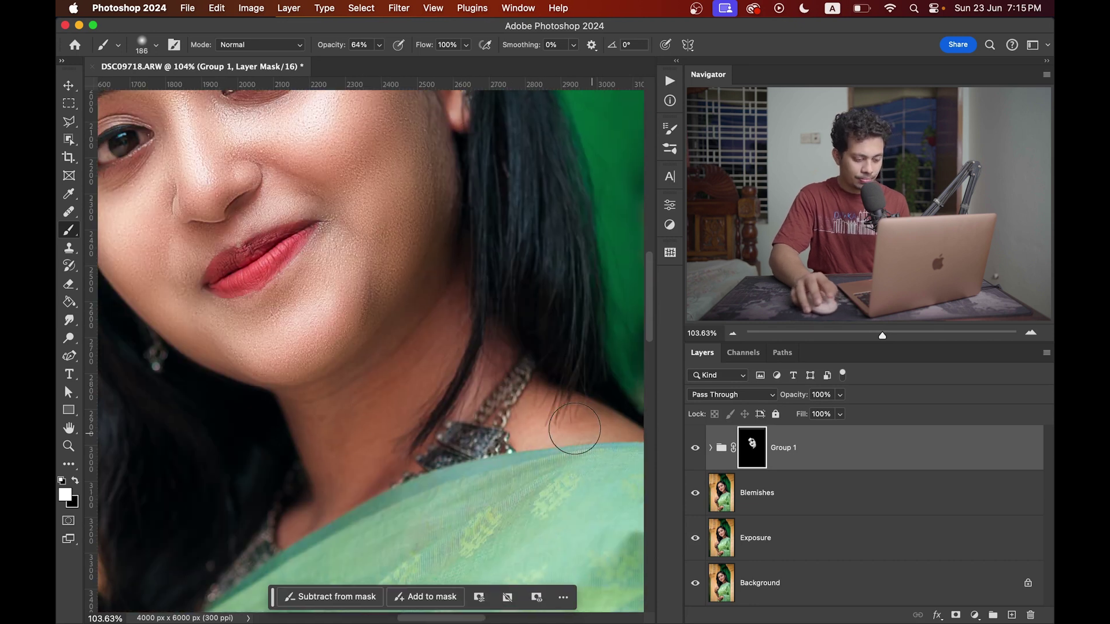
pyautogui.scroll(-5, 245, 362)
pyautogui.scroll(4, 218, 426)
pyautogui.press(']')
pyautogui.press(']')
pyautogui.scroll(-2, 182, 343)
pyautogui.scroll(-3, 355, 322)
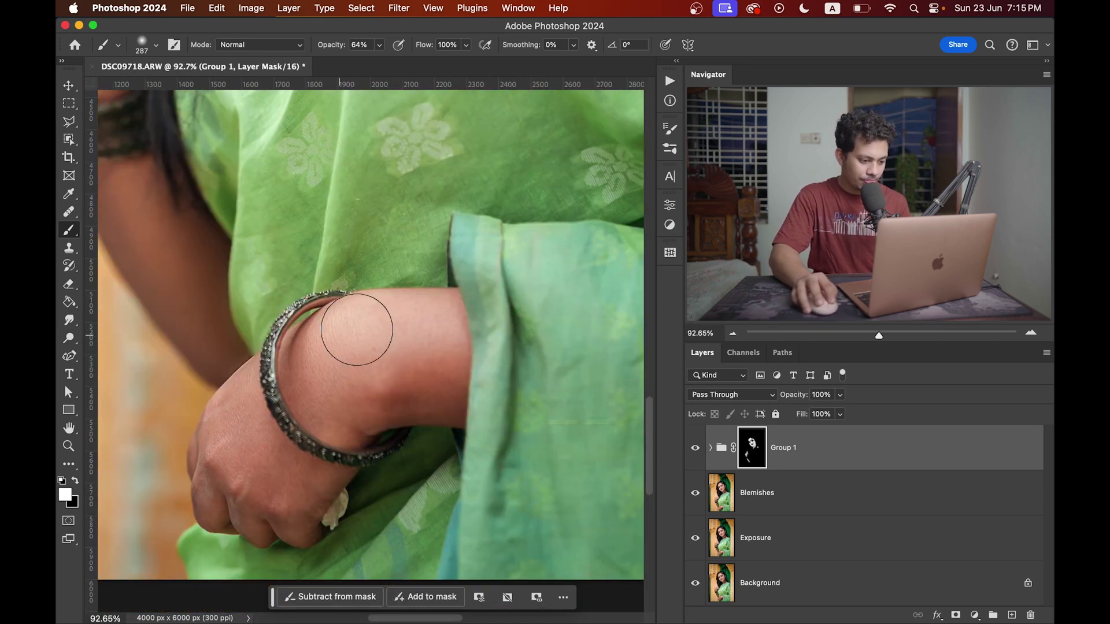
pyautogui.scroll(-5, 397, 236)
pyautogui.scroll(5, 337, 279)
pyautogui.scroll(1, 642, 381)
pyautogui.press(']')
pyautogui.press(']')
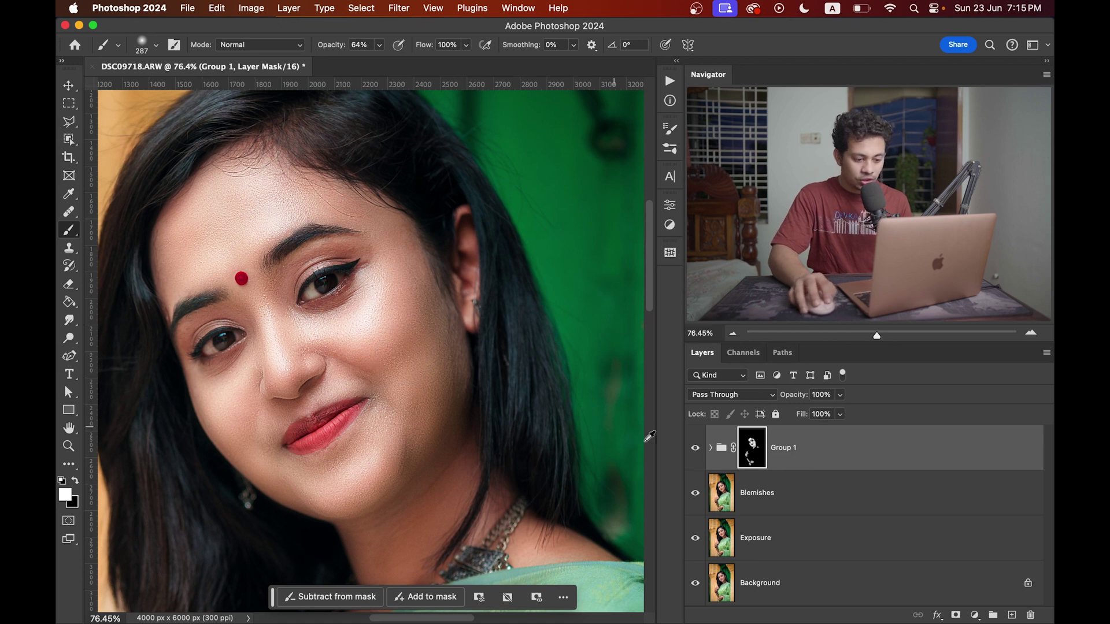
pyautogui.keyDown('alt'); pyautogui.click(753, 448); pyautogui.keyUp('alt')
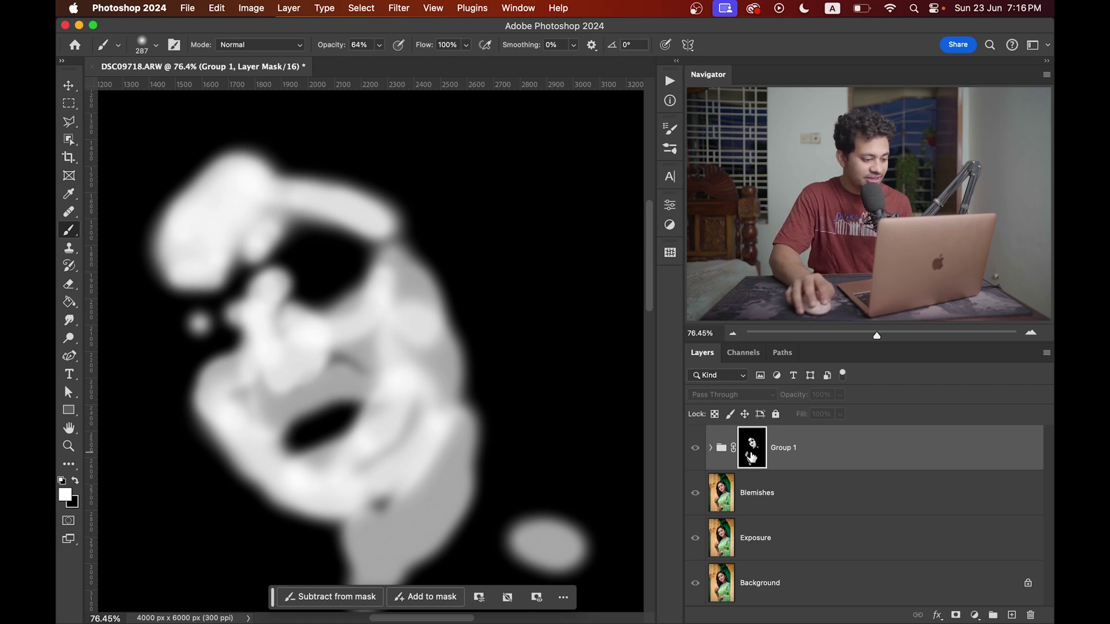
pyautogui.keyDown('alt'); pyautogui.click(752, 457); pyautogui.keyUp('alt')
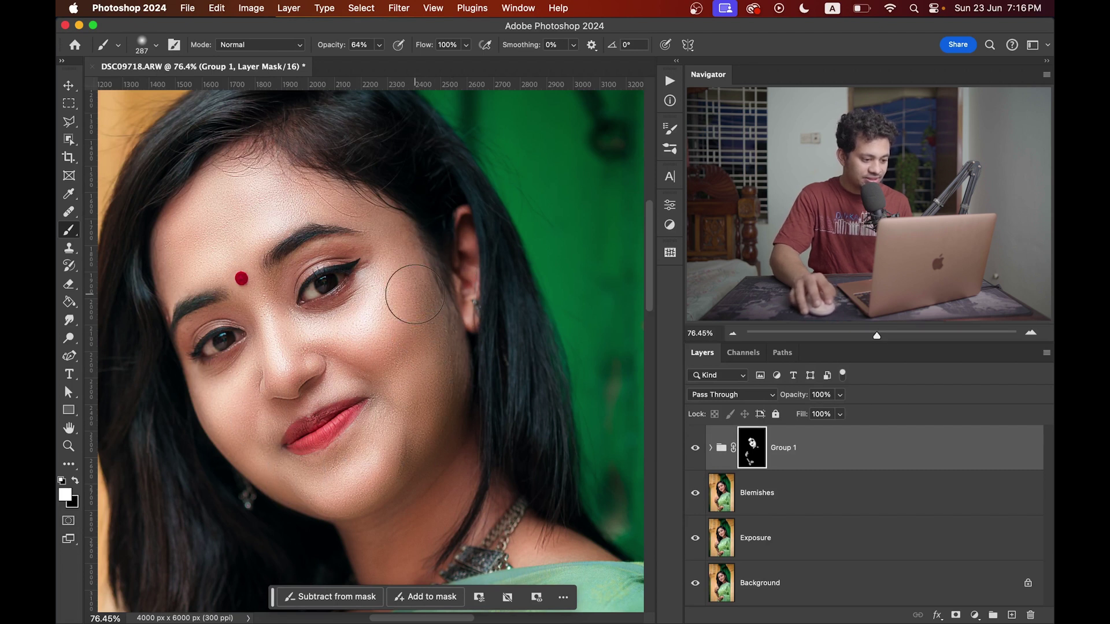
pyautogui.scroll(-1, 297, 310)
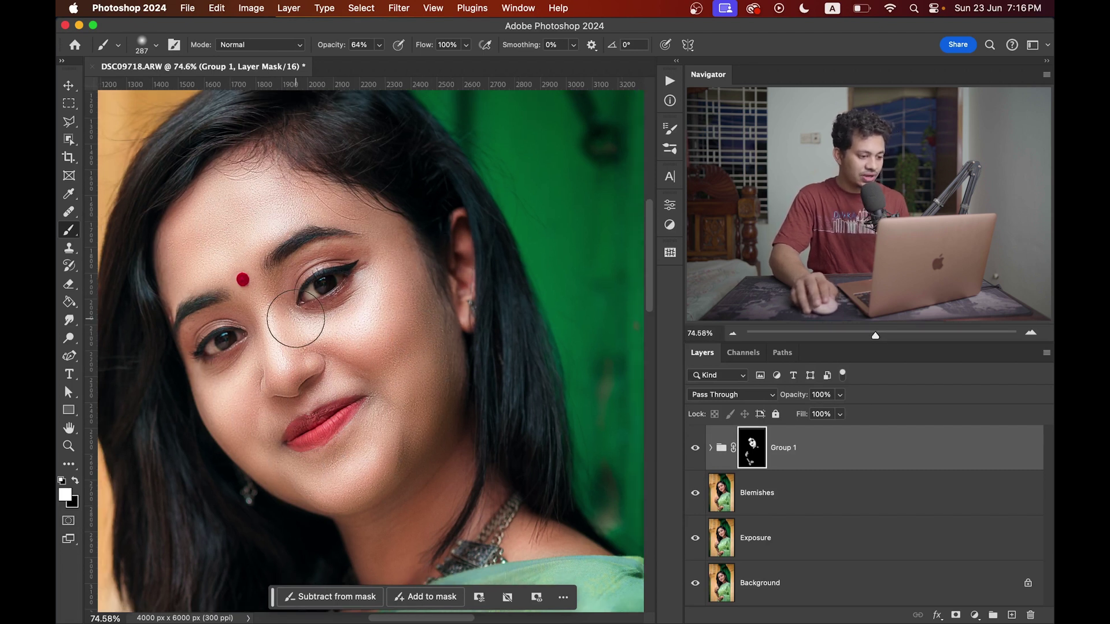
pyautogui.click(695, 449)
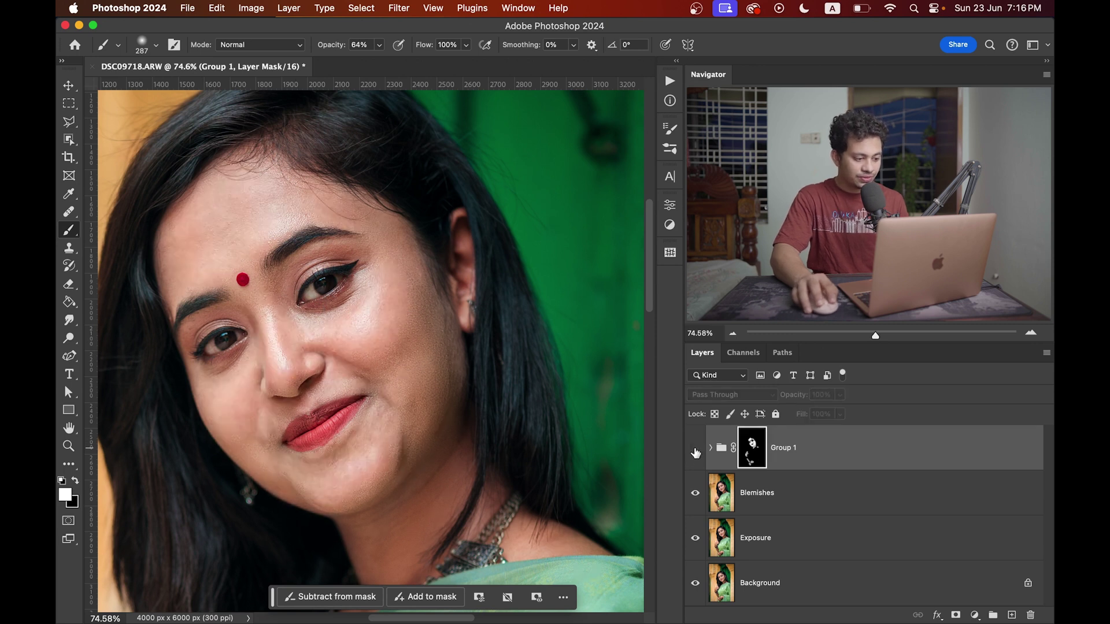
pyautogui.click(695, 449)
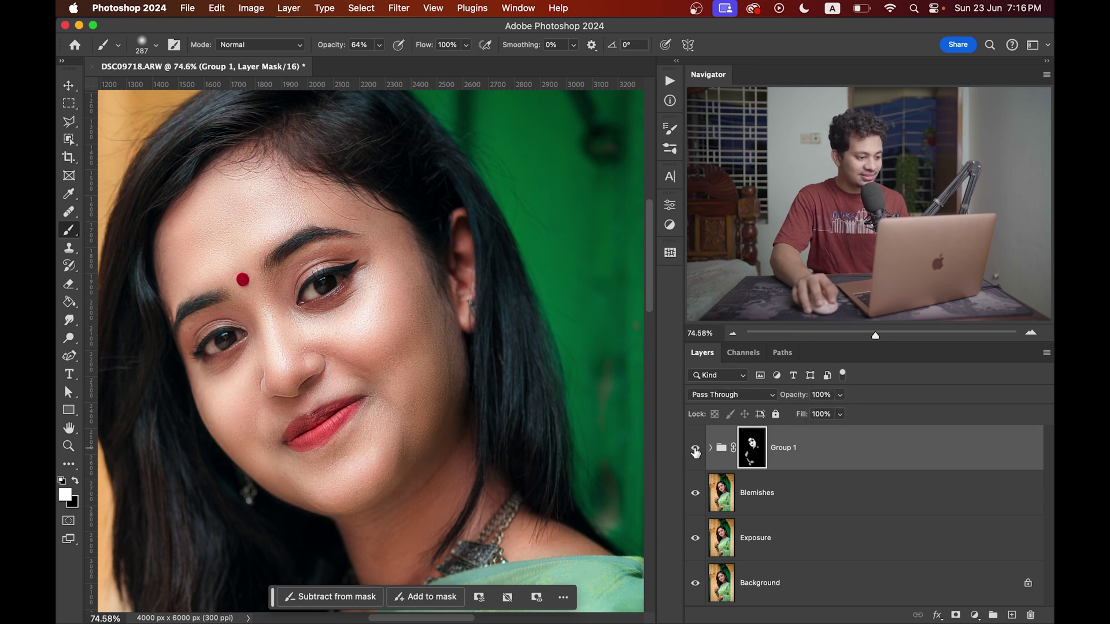
pyautogui.click(695, 450)
pyautogui.click(696, 449)
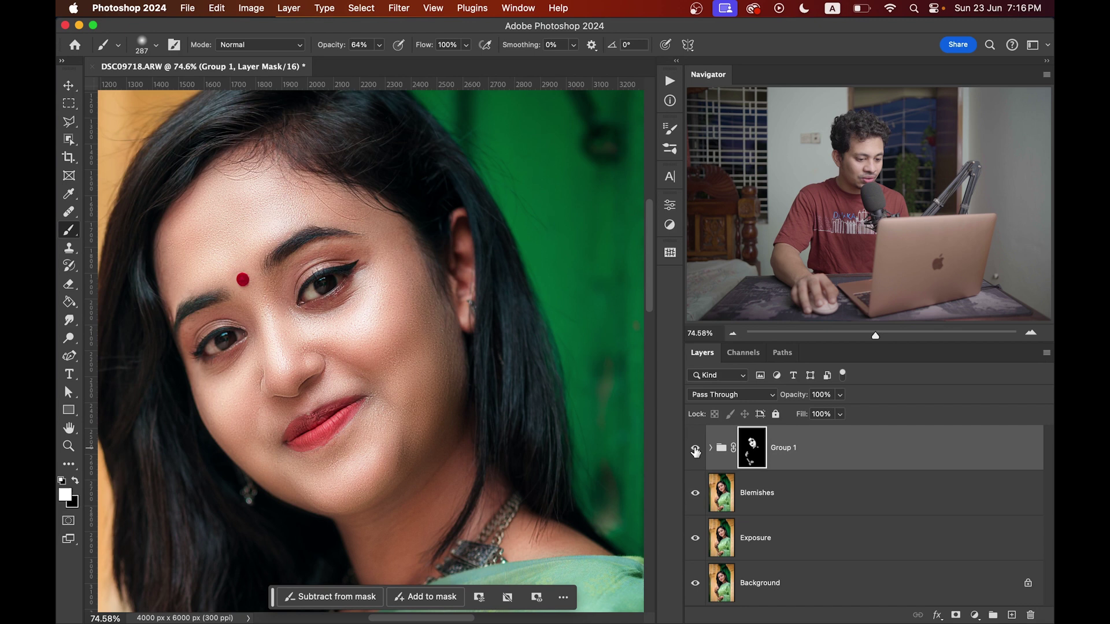
pyautogui.click(695, 450)
pyautogui.click(695, 449)
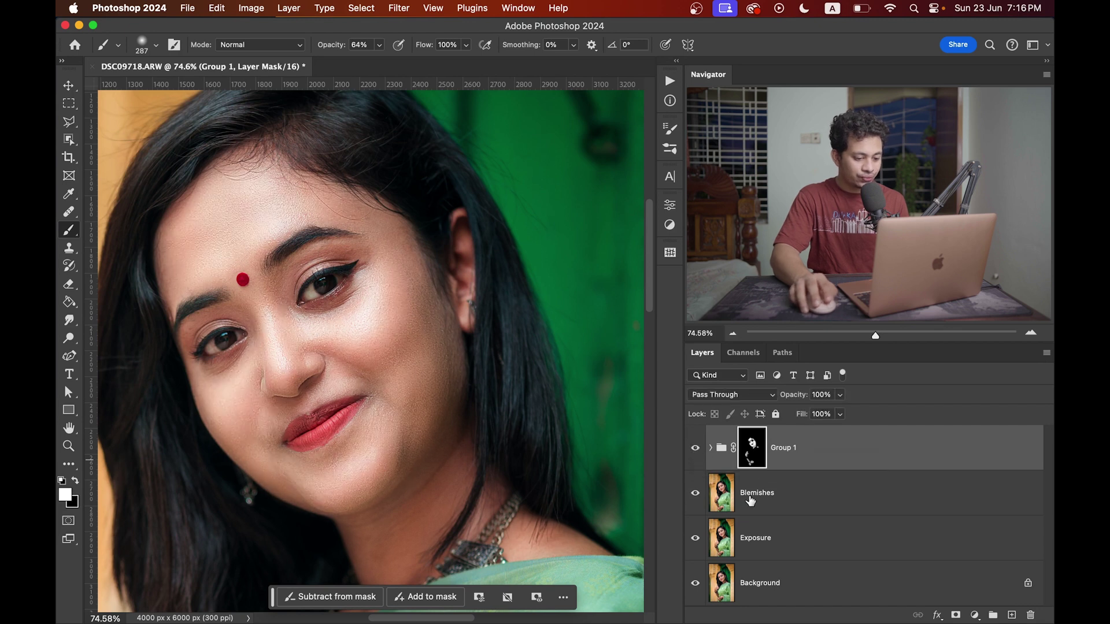
pyautogui.keyDown('alt'); pyautogui.click(696, 583); pyautogui.keyUp('alt')
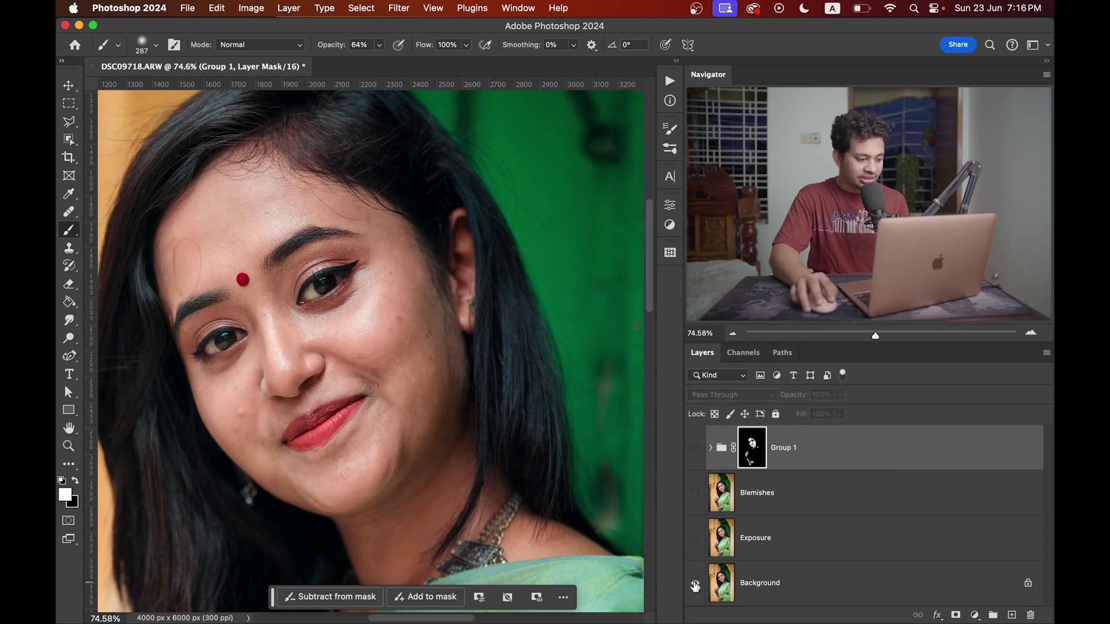
pyautogui.scroll(-1, 356, 494)
pyautogui.moveTo(412, 394); pyautogui.dragTo(416, 353)
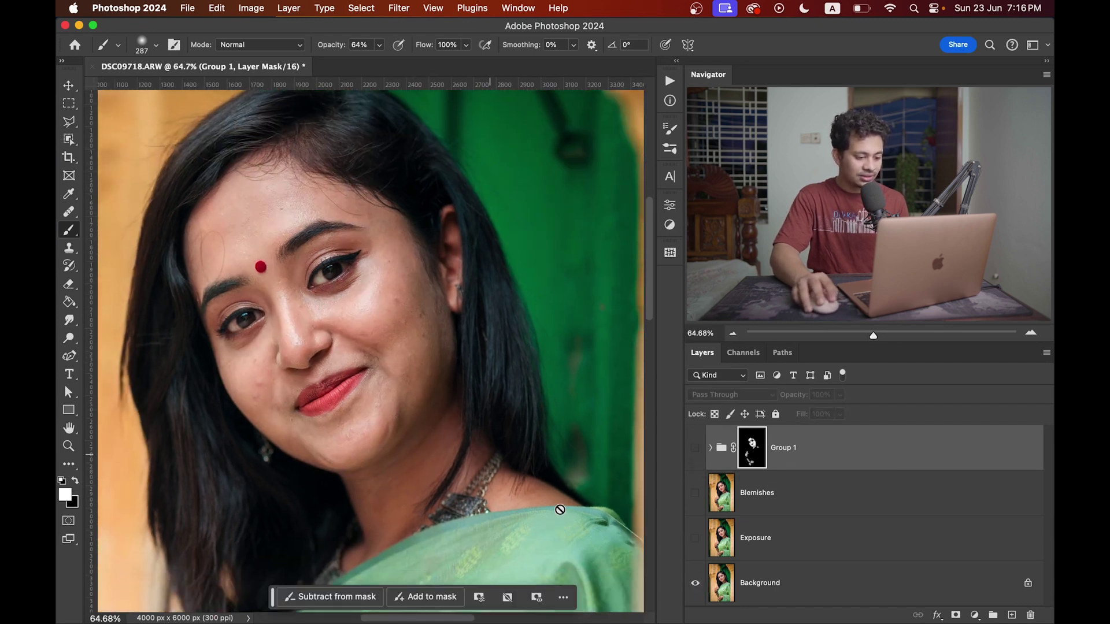
pyautogui.keyDown('alt'); pyautogui.click(698, 585); pyautogui.keyUp('alt')
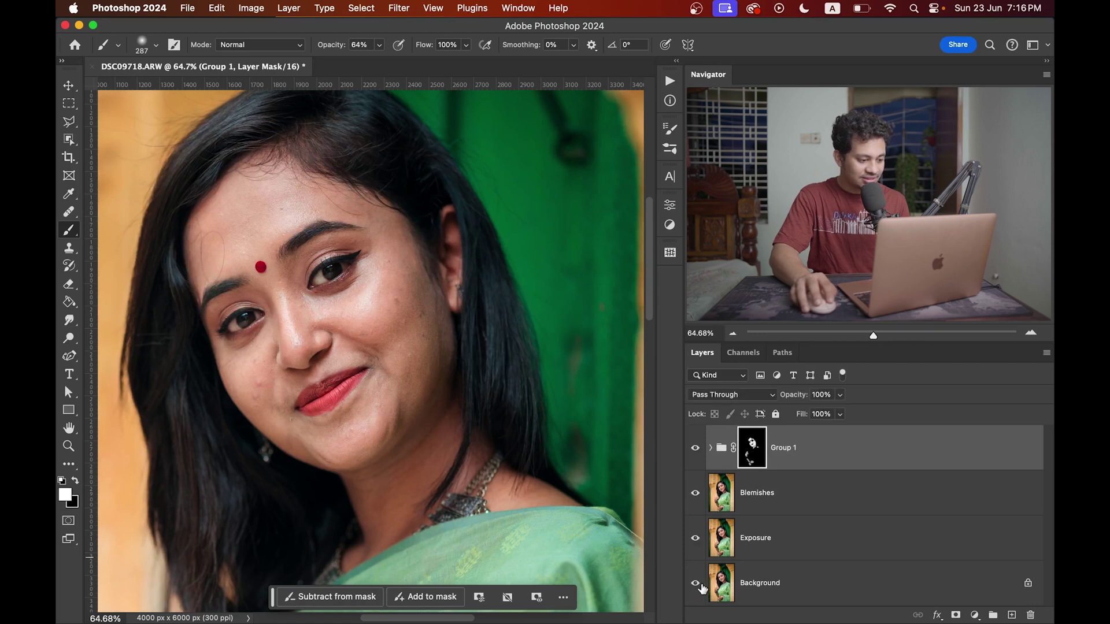
pyautogui.keyDown('alt'); pyautogui.click(699, 585); pyautogui.keyUp('alt')
pyautogui.keyDown('alt'); pyautogui.click(702, 588); pyautogui.keyUp('alt')
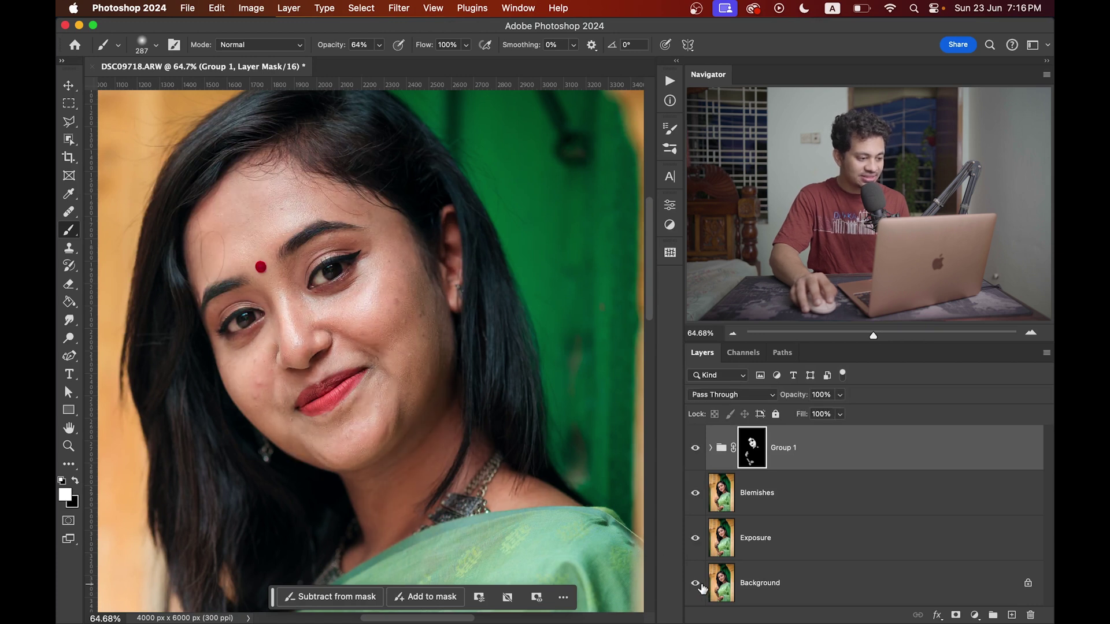
pyautogui.scroll(1, 260, 230)
pyautogui.scroll(1, 260, 230)
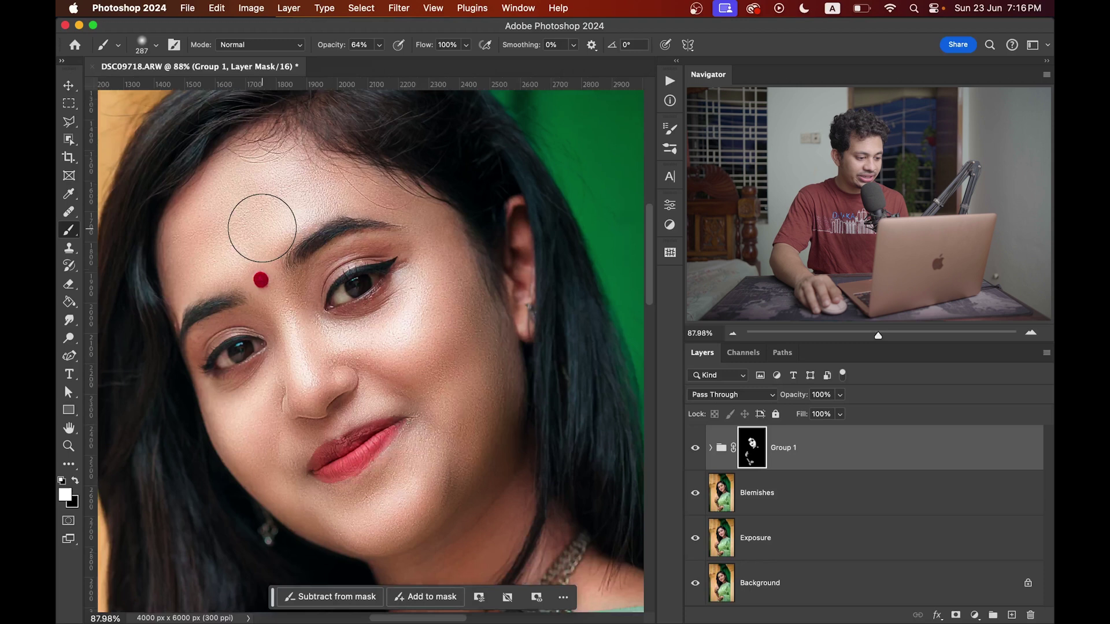
# Step: Lower Group 1 to 80% opacity and compare before and after, leaving the group hidden
pyautogui.moveTo(801, 397); pyautogui.dragTo(789, 399)
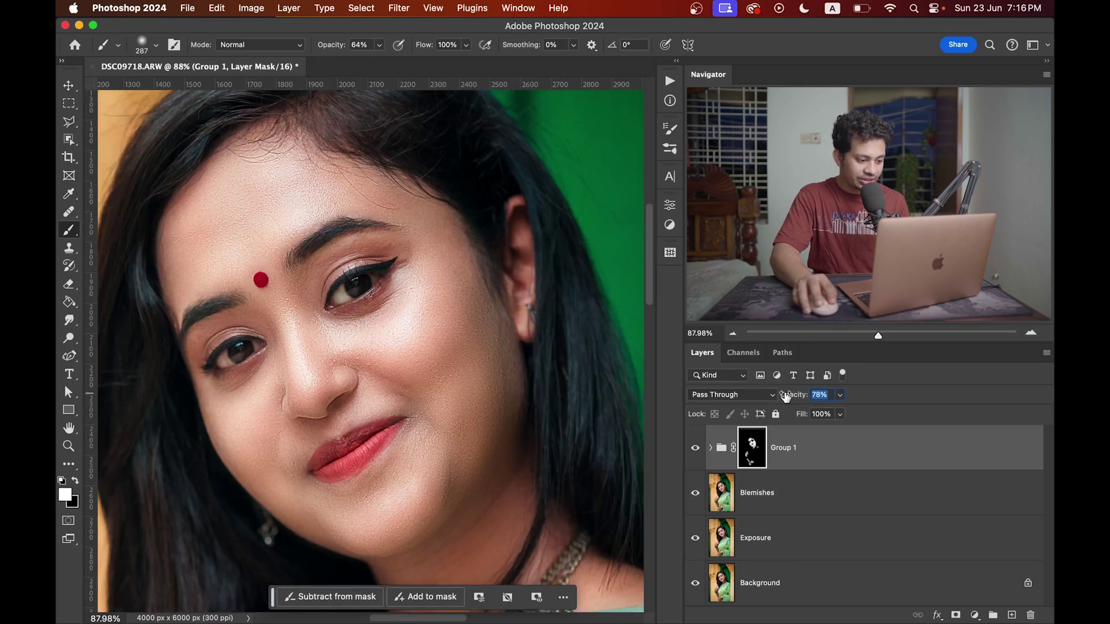
pyautogui.click(695, 452)
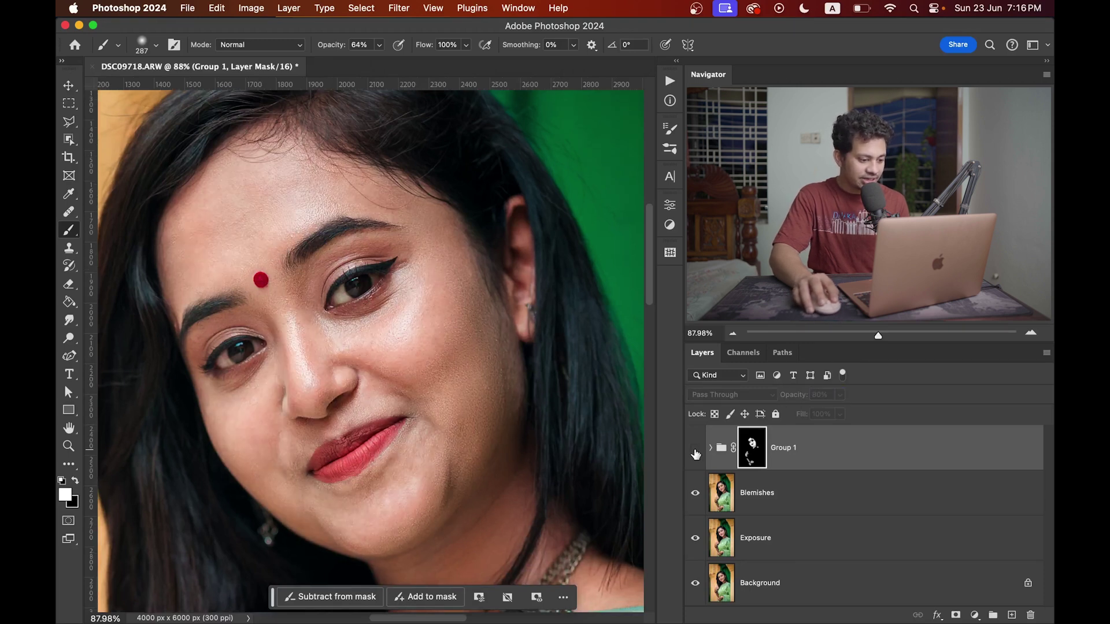
pyautogui.click(695, 452)
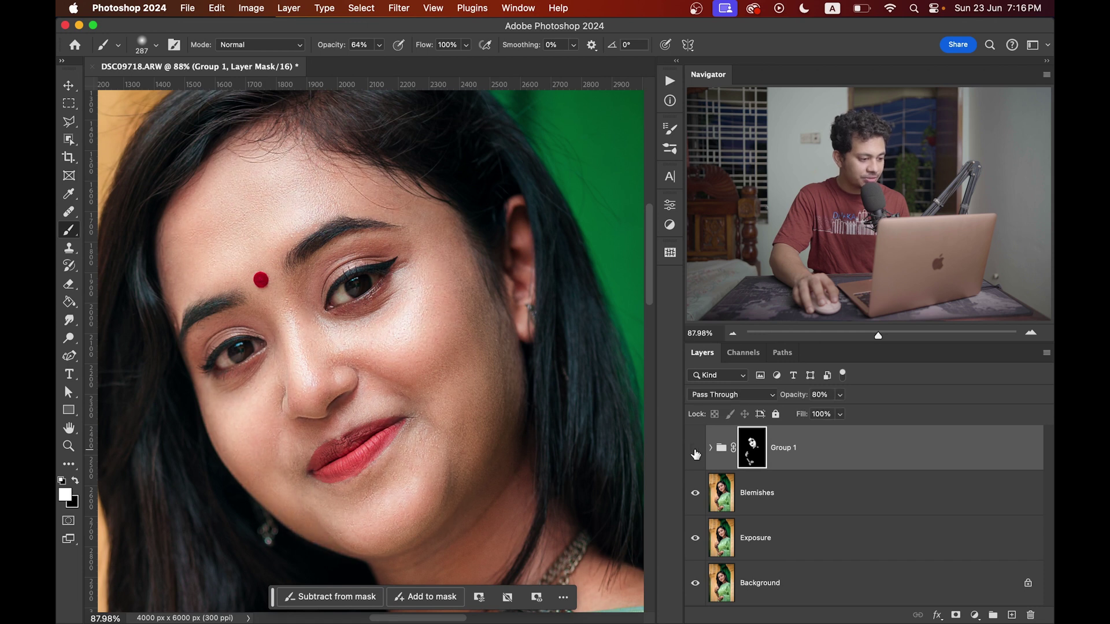
pyautogui.click(695, 452)
pyautogui.click(695, 452)
pyautogui.scroll(-3, 406, 377)
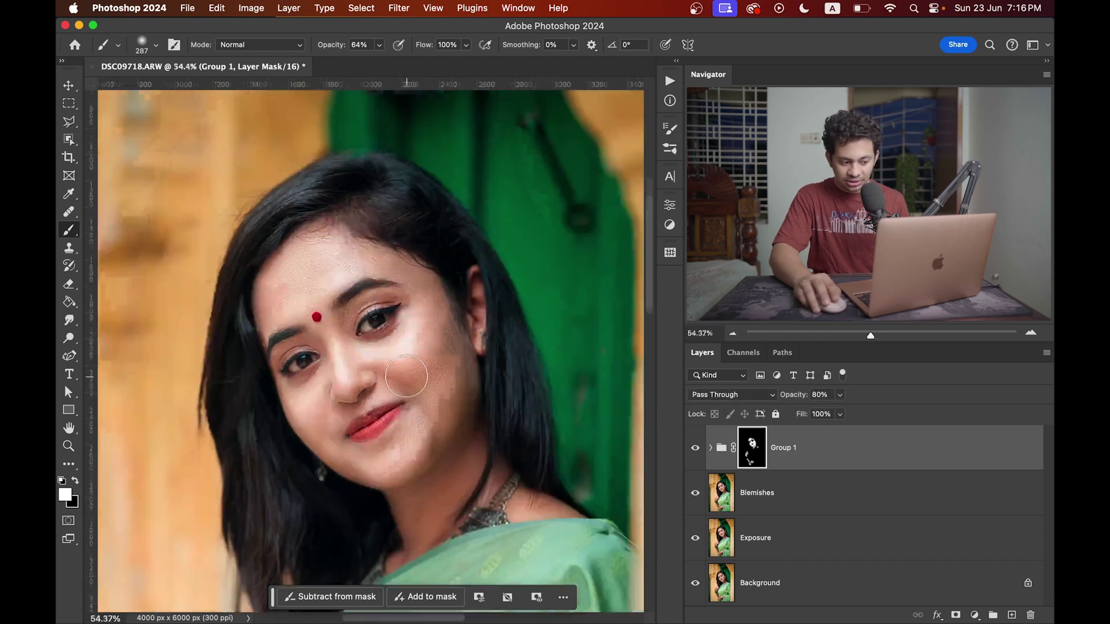
pyautogui.scroll(-2, 416, 373)
pyautogui.scroll(-2, 443, 313)
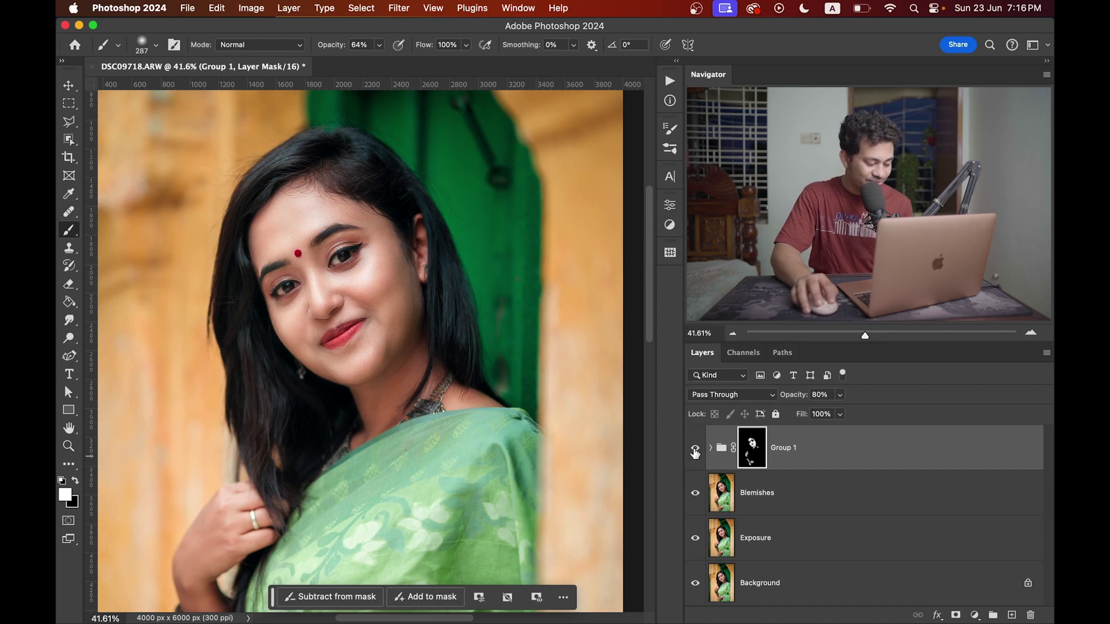
pyautogui.click(696, 450)
pyautogui.click(695, 450)
pyautogui.click(695, 450)
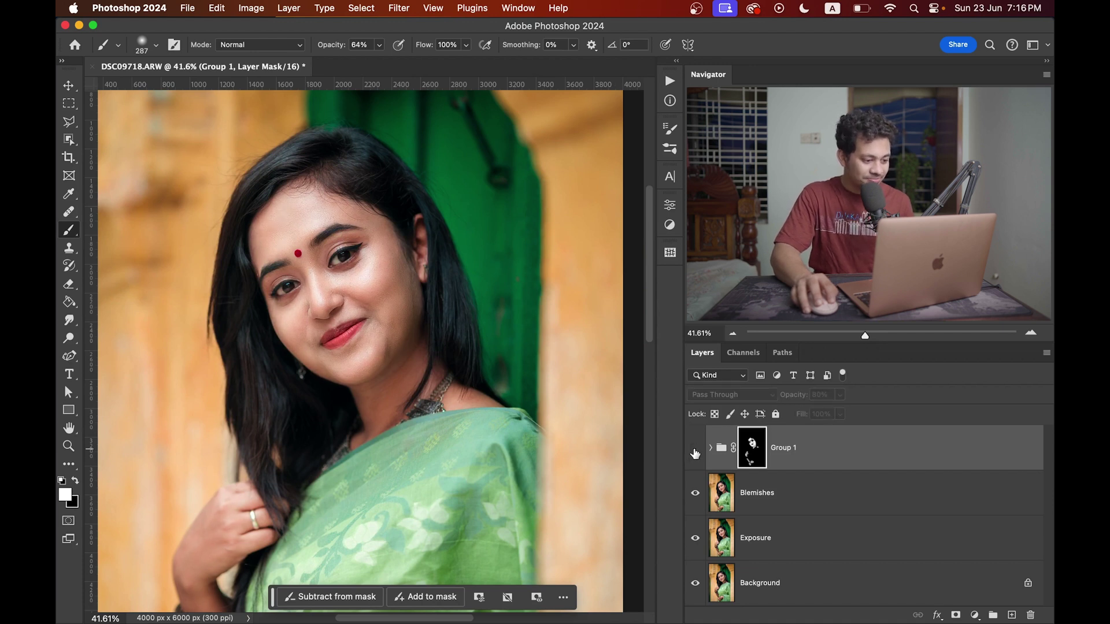